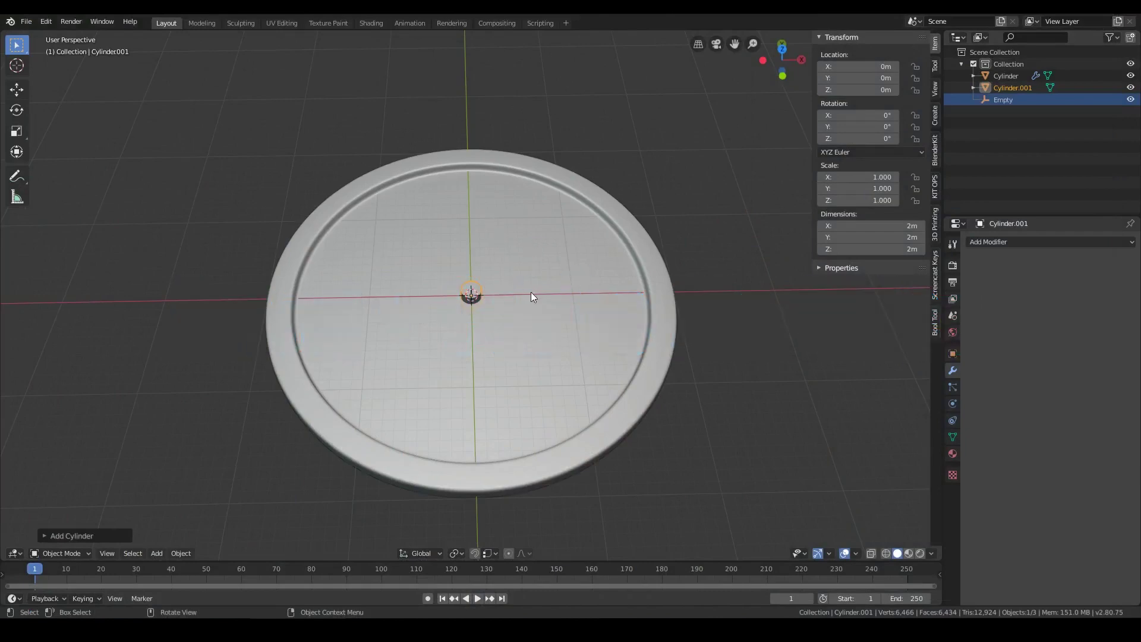
Add a Bezier circle scaled to about 15.64 (31.3 m across), just inside the plate's rim, and select Cylinder.001.
{"action": "left_click", "coordinate": [706, 372]}
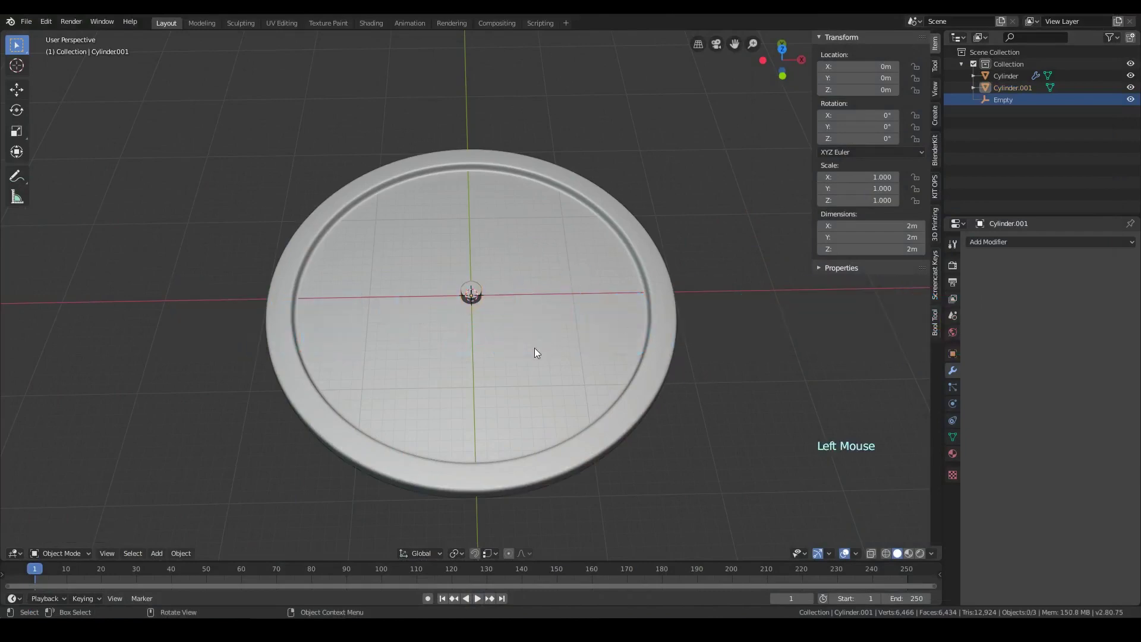
{"action": "key", "text": "shift+a"}
{"action": "mouse_move", "coordinate": [521, 348]}
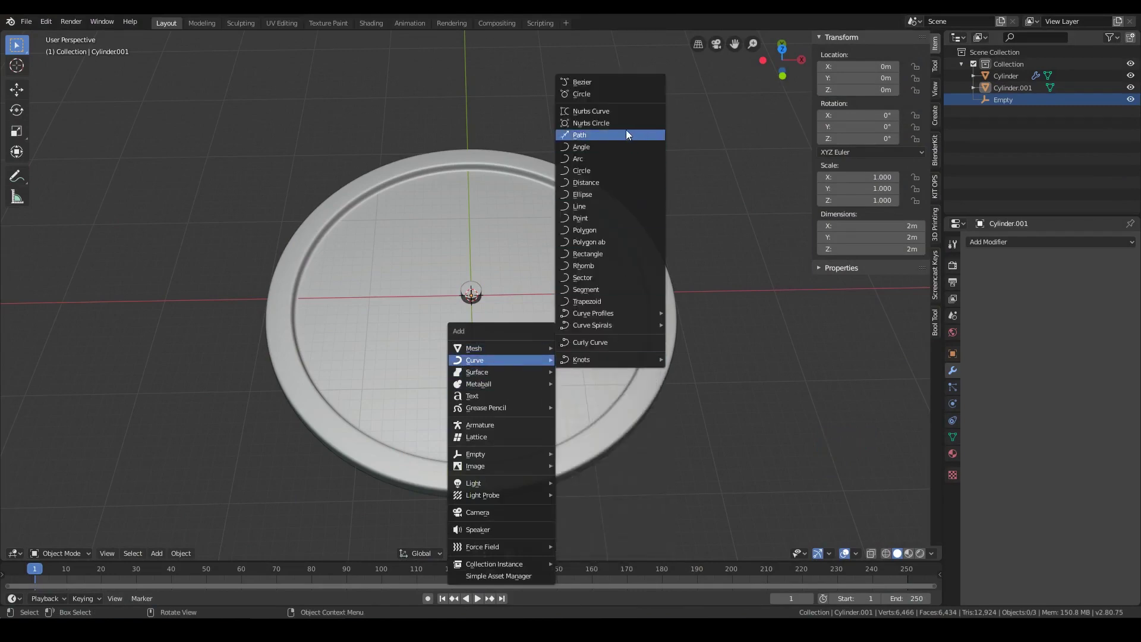
{"action": "left_click", "coordinate": [608, 94]}
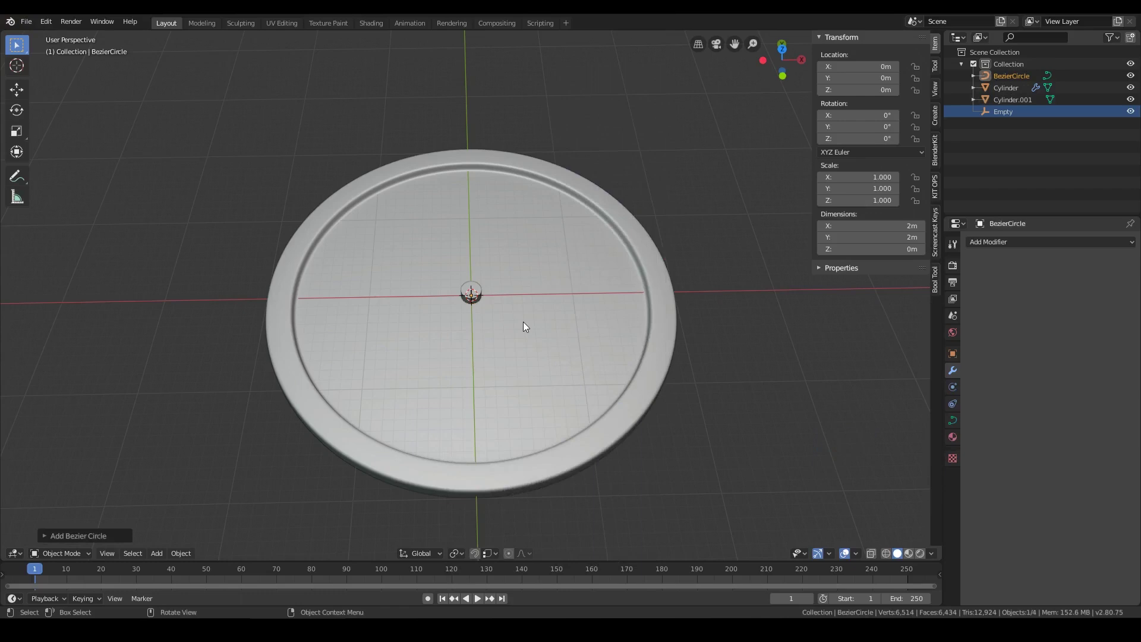
{"action": "key", "text": "s"}
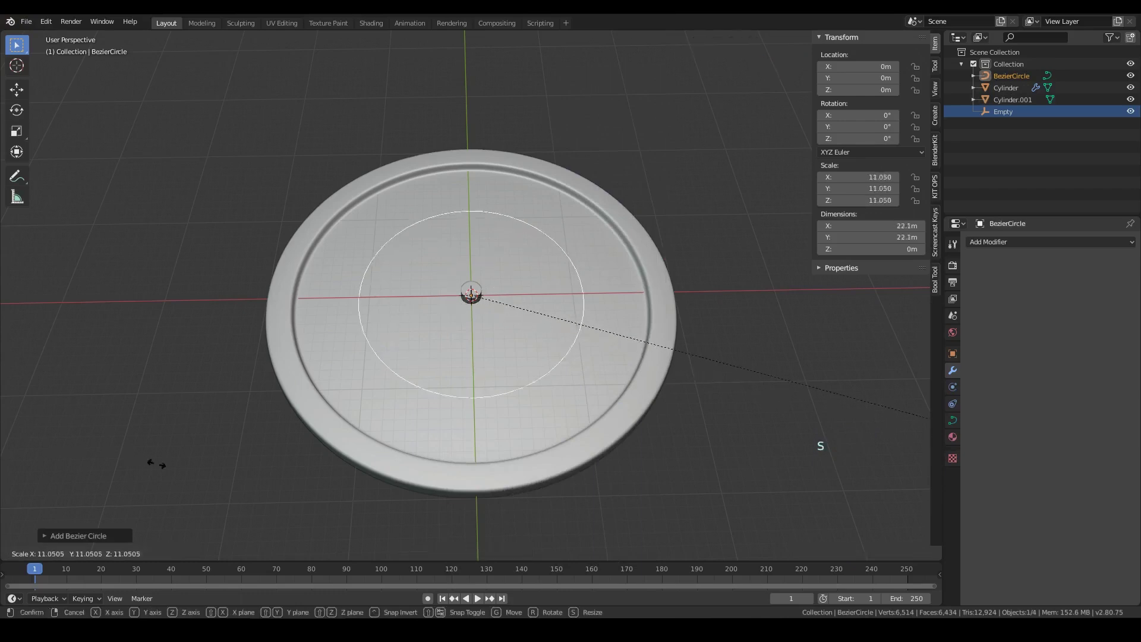
{"action": "left_click", "coordinate": [416, 522]}
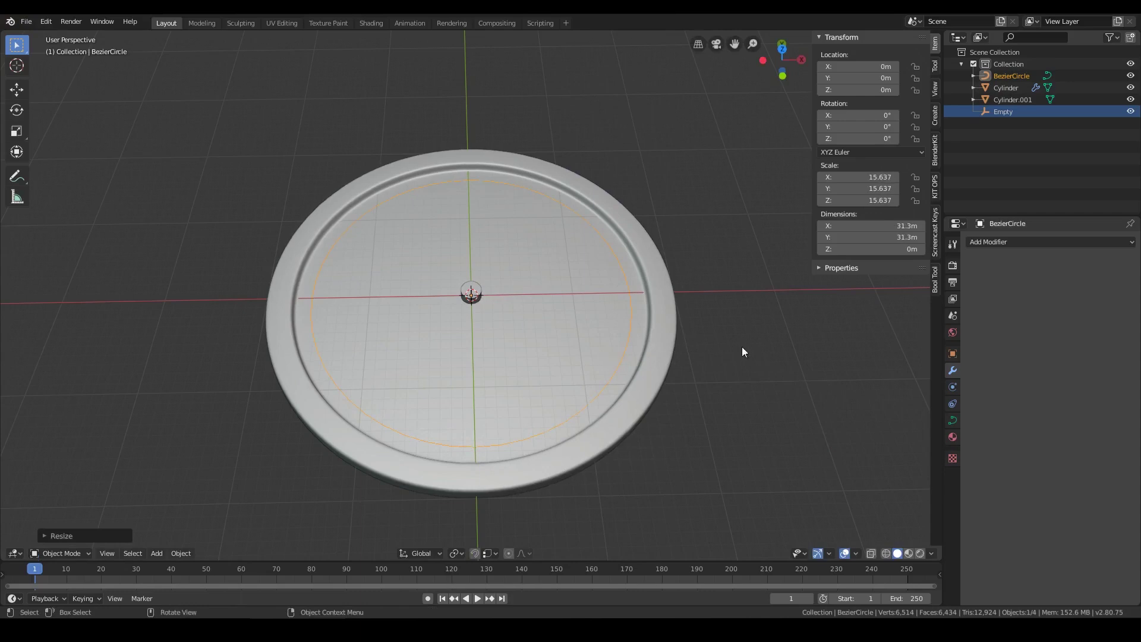
{"action": "left_click", "coordinate": [475, 293]}
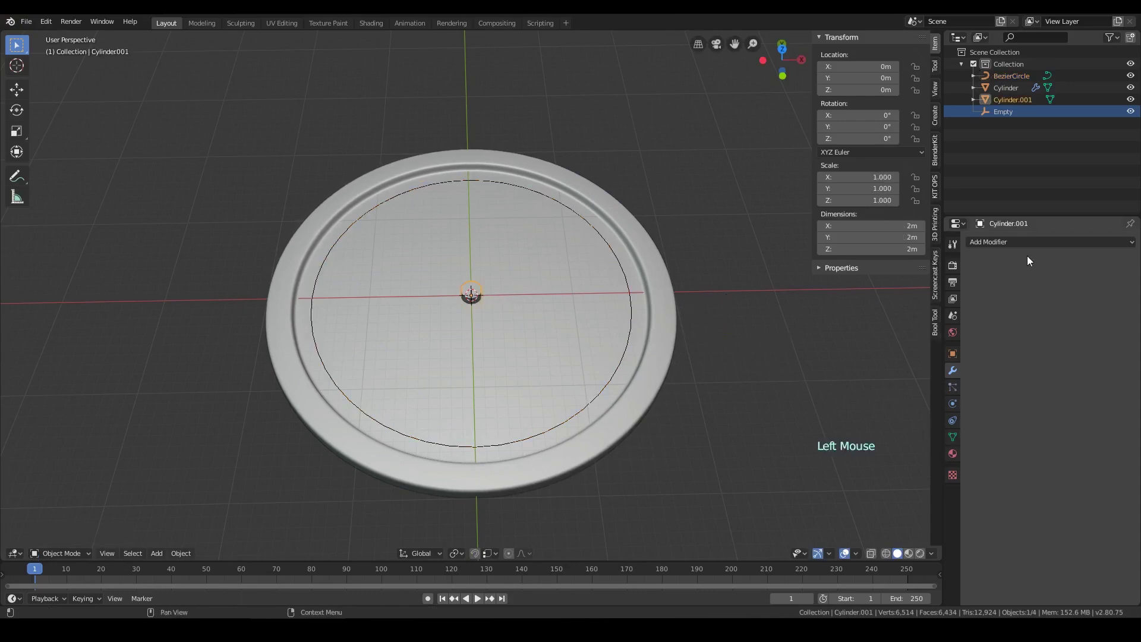
Add an Array modifier to the small cylinder with Count 12.
{"action": "left_click", "coordinate": [1028, 241]}
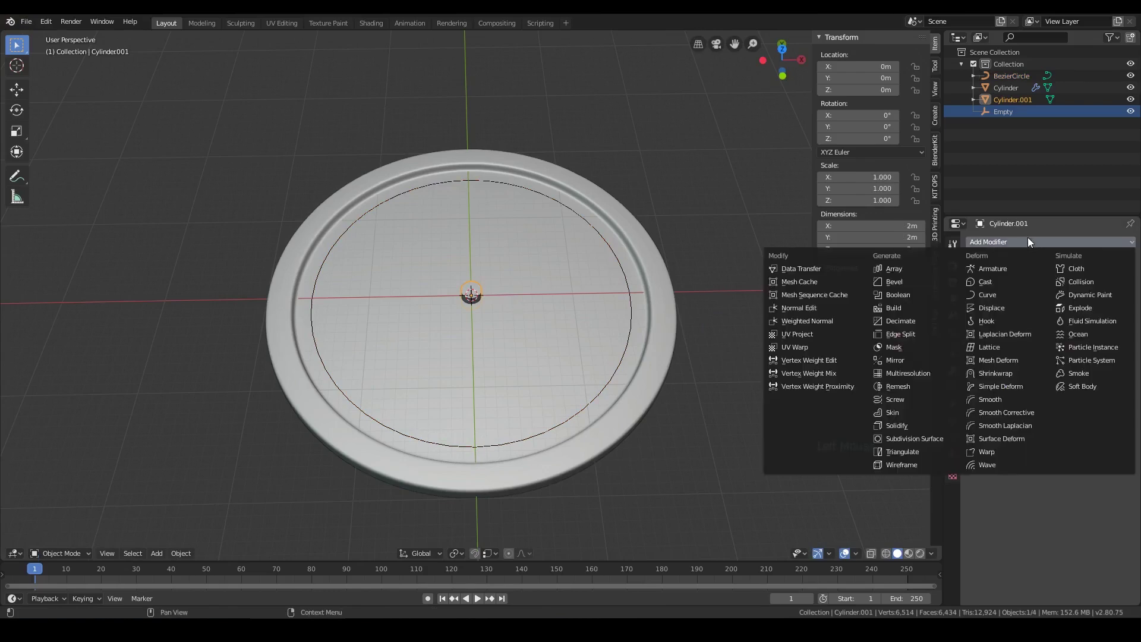
{"action": "left_click", "coordinate": [889, 269]}
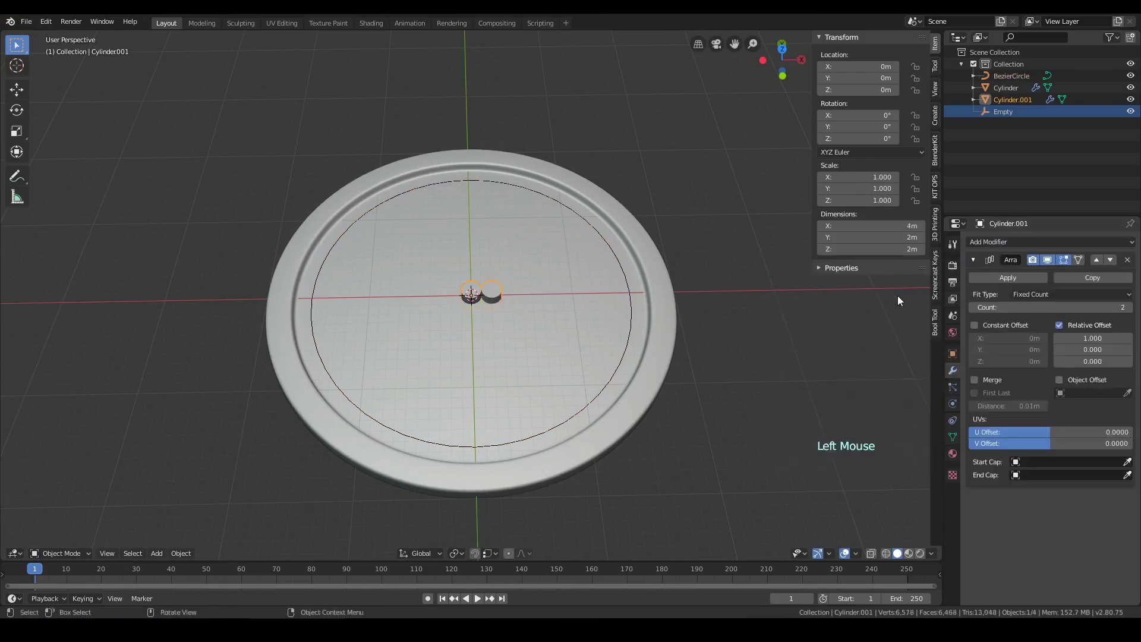
{"action": "left_click", "coordinate": [1118, 309]}
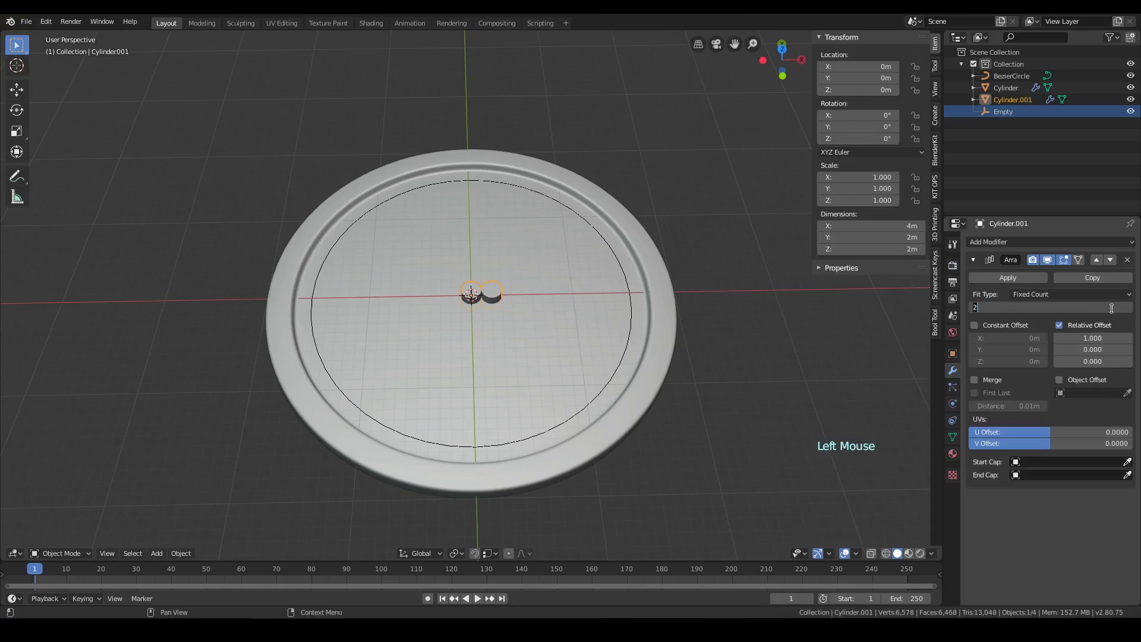
{"action": "type", "text": "12"}
{"action": "key", "text": "Return"}
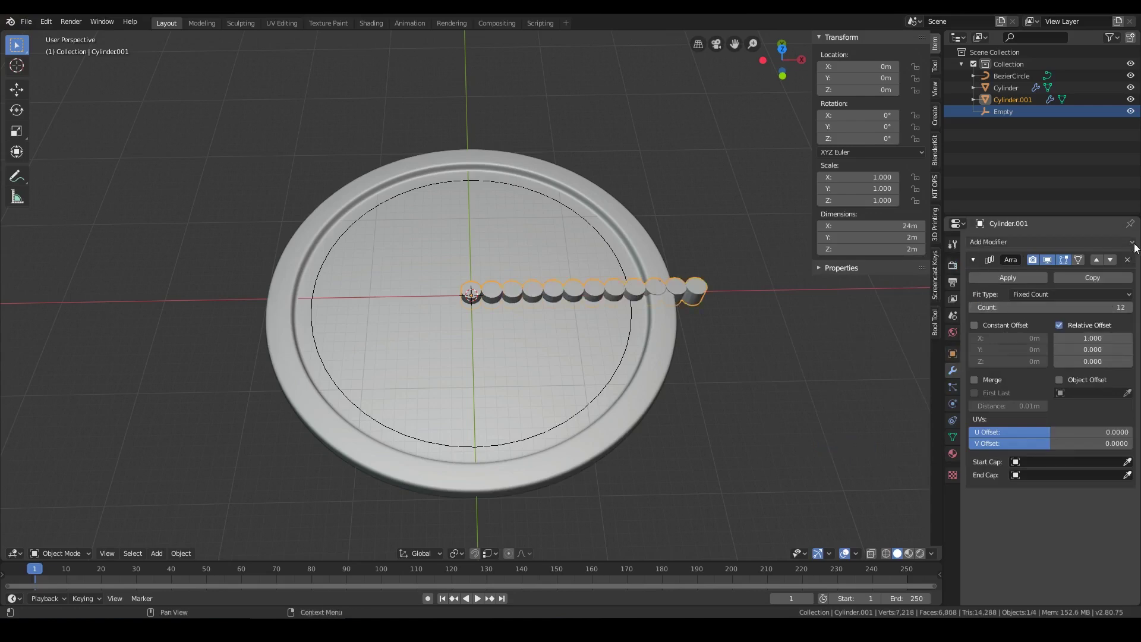
Add a Curve modifier that bends the arrayed cylinders along BezierCircle.
{"action": "left_click", "coordinate": [1032, 243]}
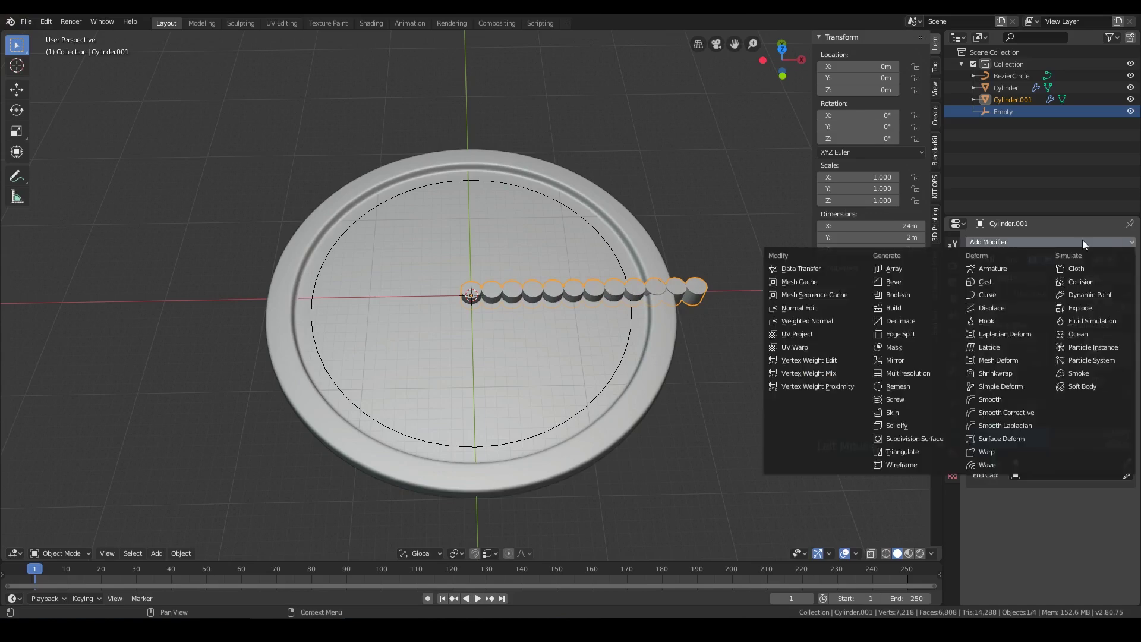
{"action": "left_click", "coordinate": [988, 294]}
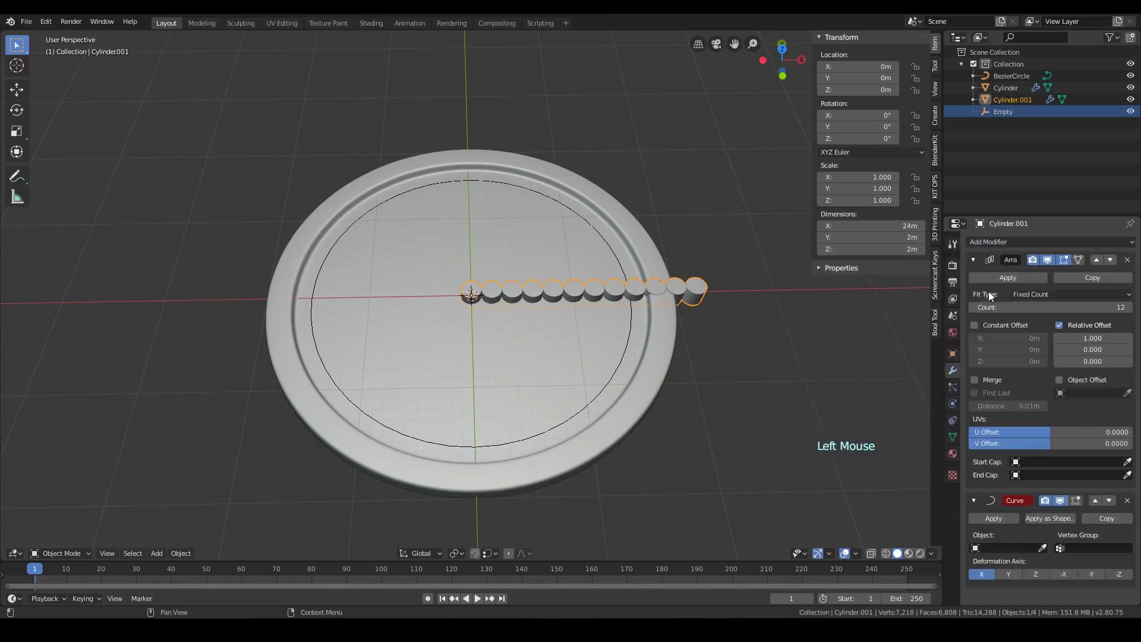
{"action": "left_click", "coordinate": [975, 260]}
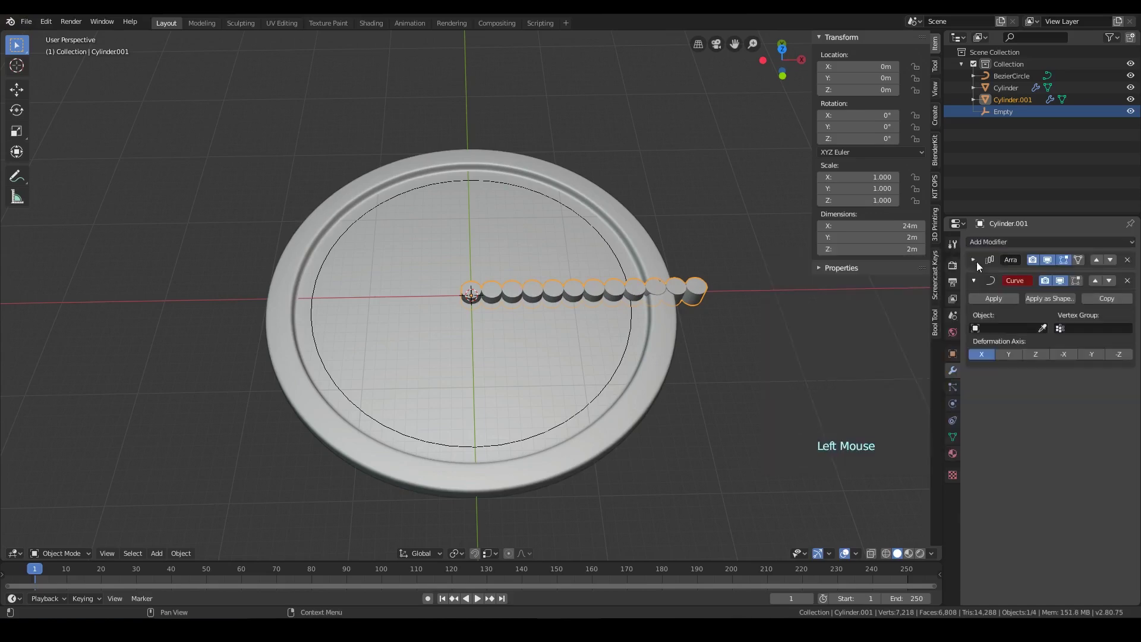
{"action": "left_click", "coordinate": [1041, 334]}
{"action": "left_click", "coordinate": [1019, 329]}
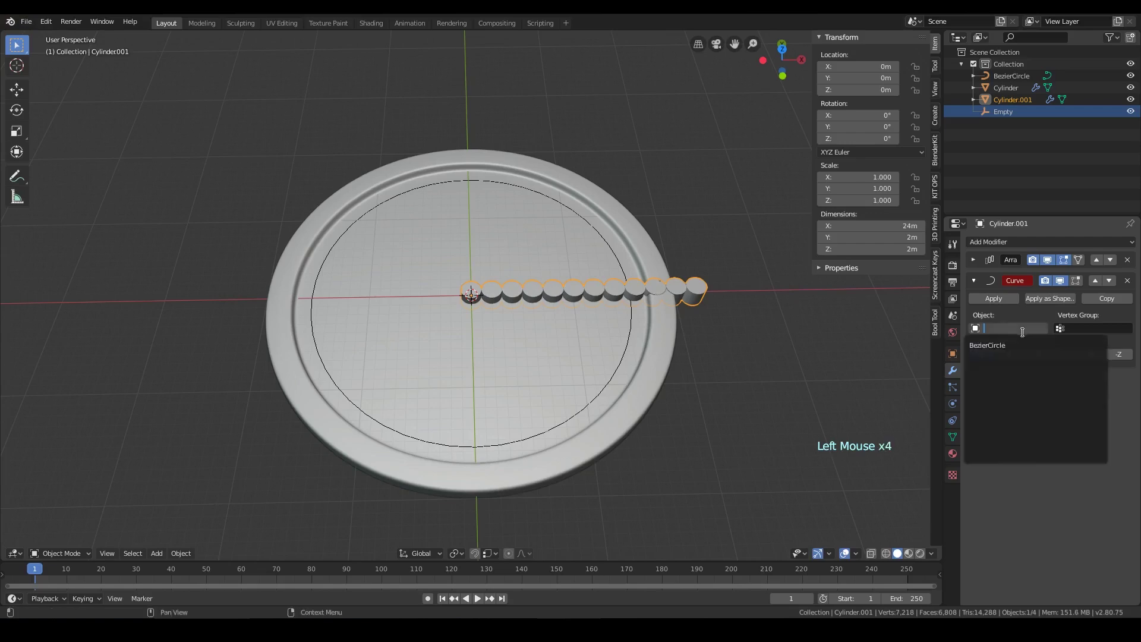
{"action": "left_click", "coordinate": [1016, 345]}
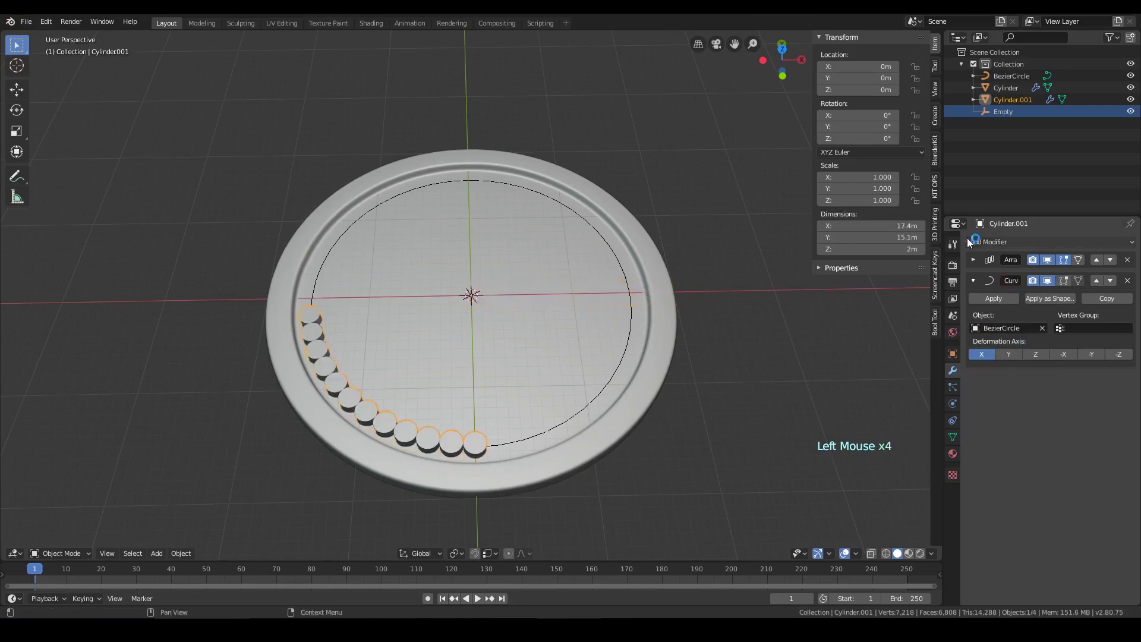
{"action": "left_click", "coordinate": [973, 280]}
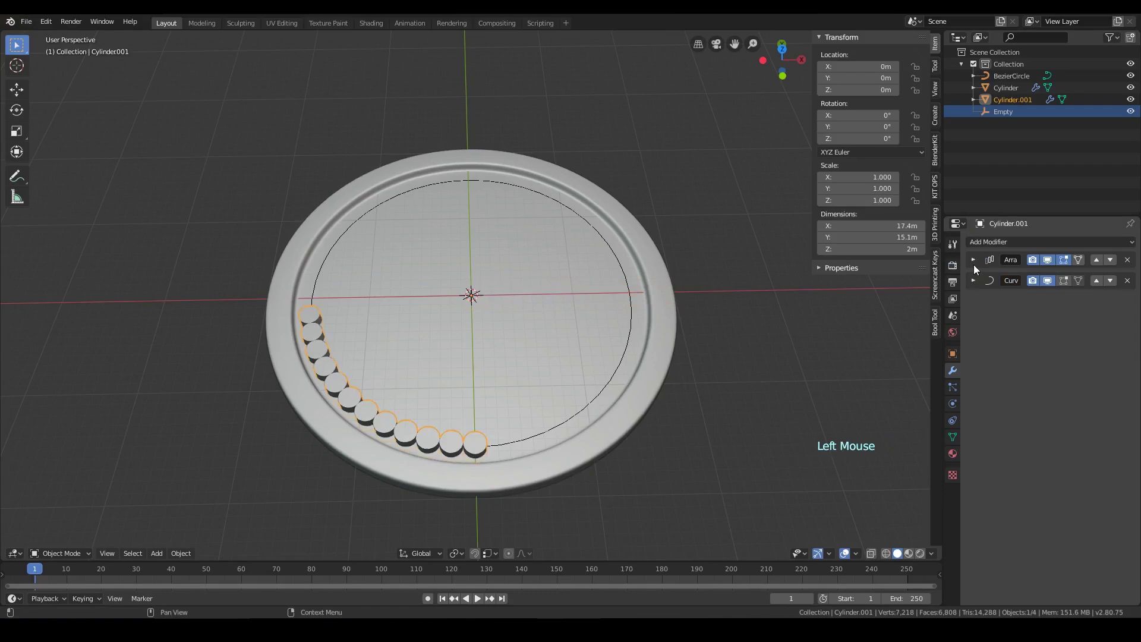
{"action": "left_click", "coordinate": [973, 261]}
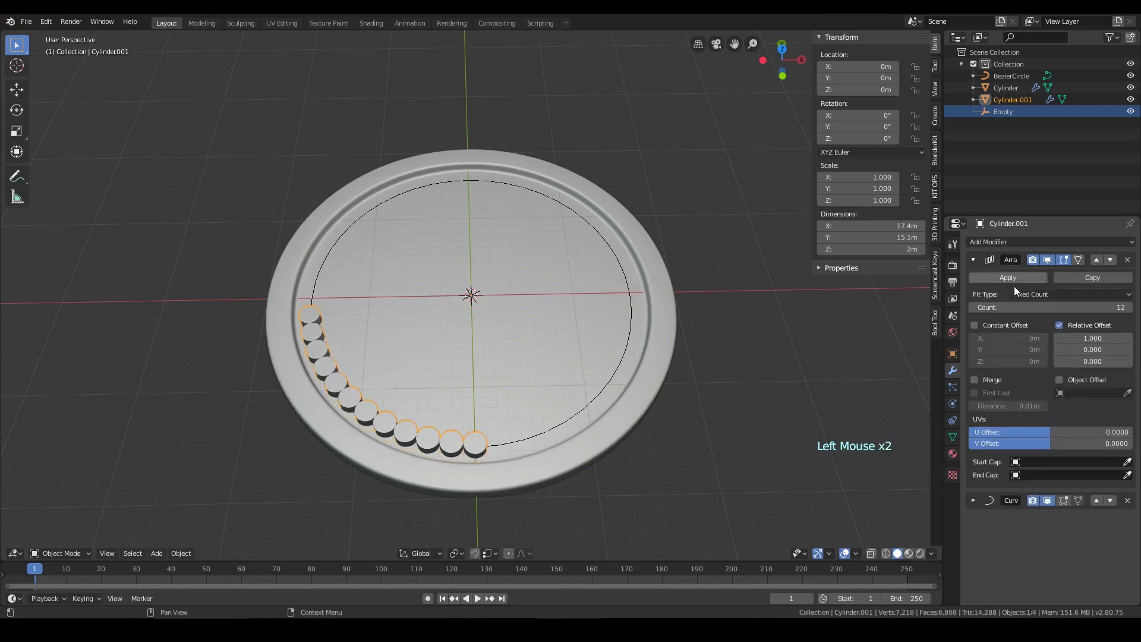
Set the array's Relative Offset X to 4.14 and reduce its Count to 4.
{"action": "left_click_drag", "start_coordinate": [1092, 337], "coordinate": [1126, 338]}
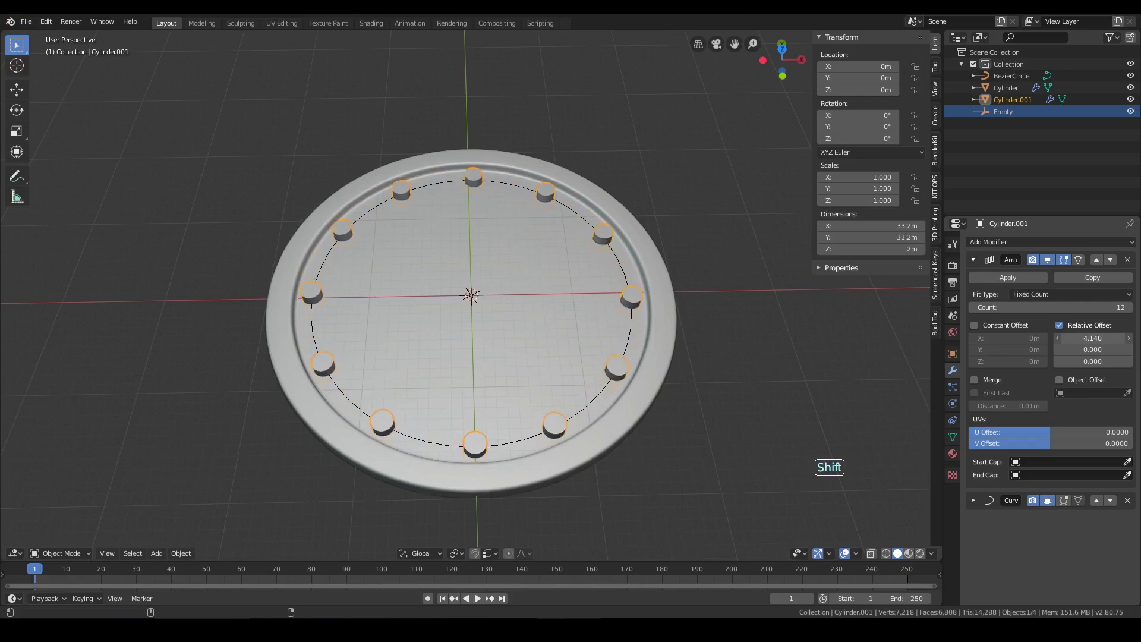
{"action": "scroll", "coordinate": [861, 339], "scroll_direction": "down", "scroll_amount": 11}
{"action": "middle_click", "coordinate": [862, 339], "text": "shift"}
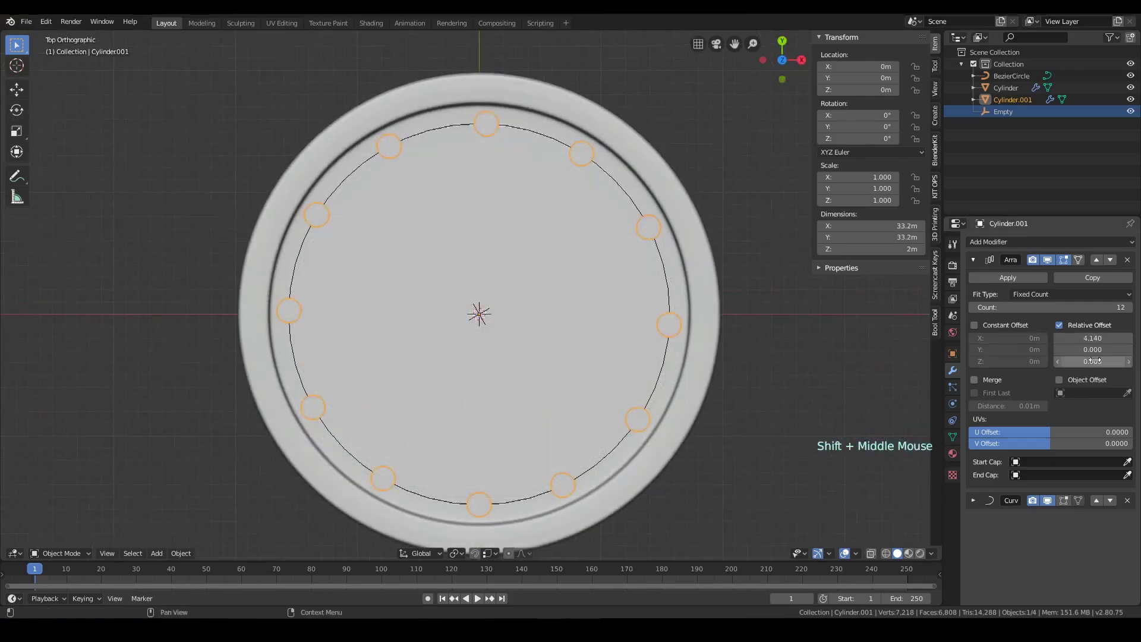
{"action": "left_click", "coordinate": [1076, 310]}
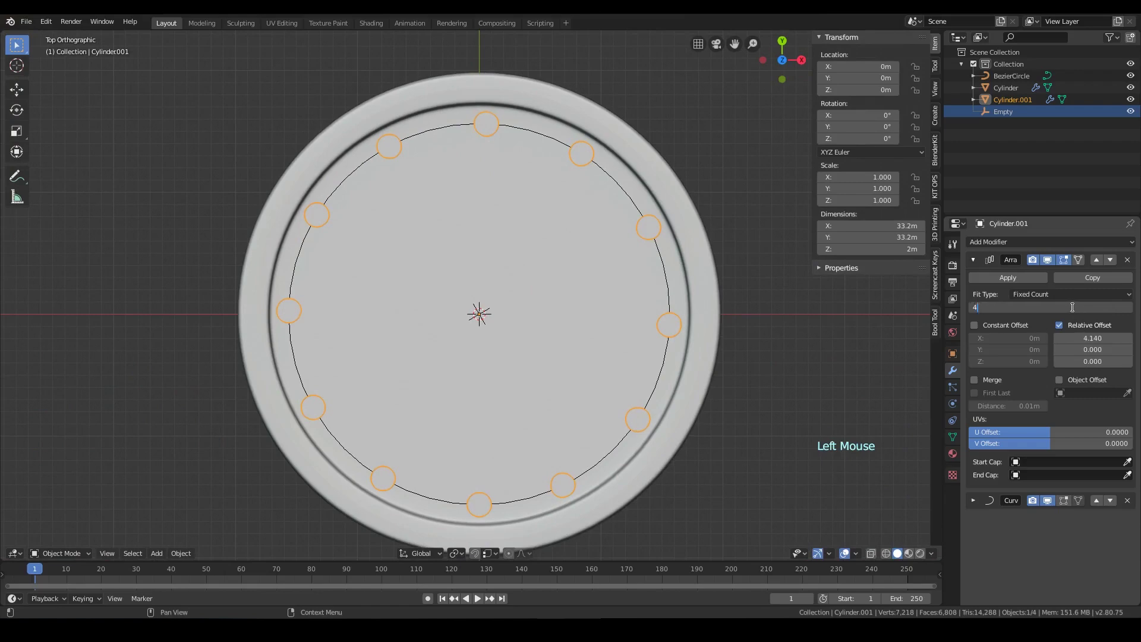
{"action": "key", "text": "Return"}
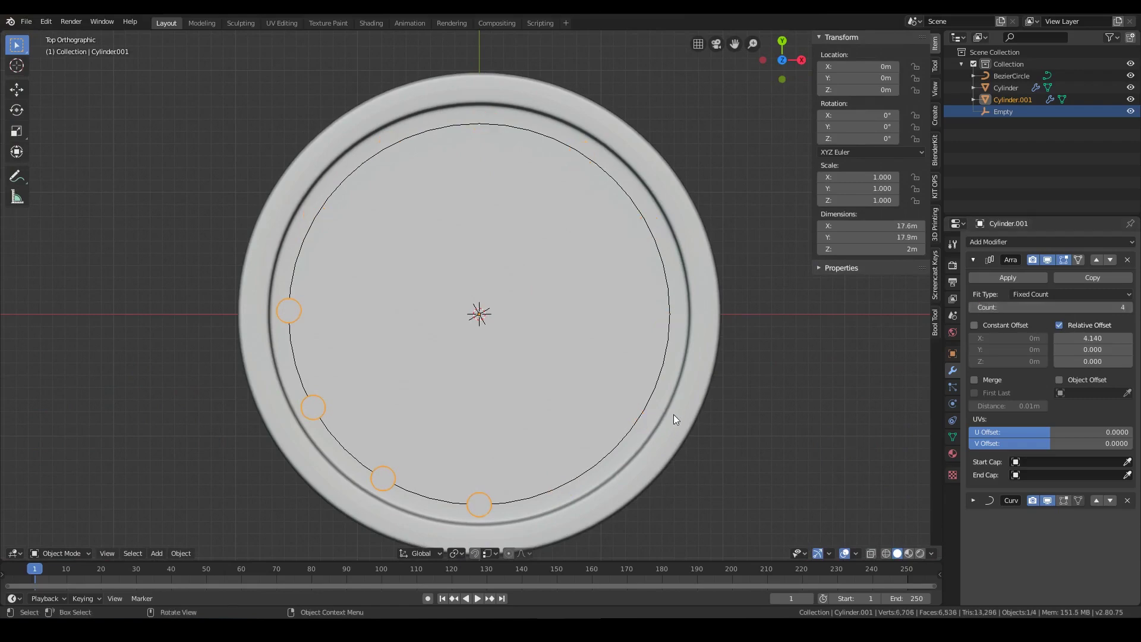
Scale the cylinder to about 2.96 so four large discs sit around the rim.
{"action": "key", "text": "s"}
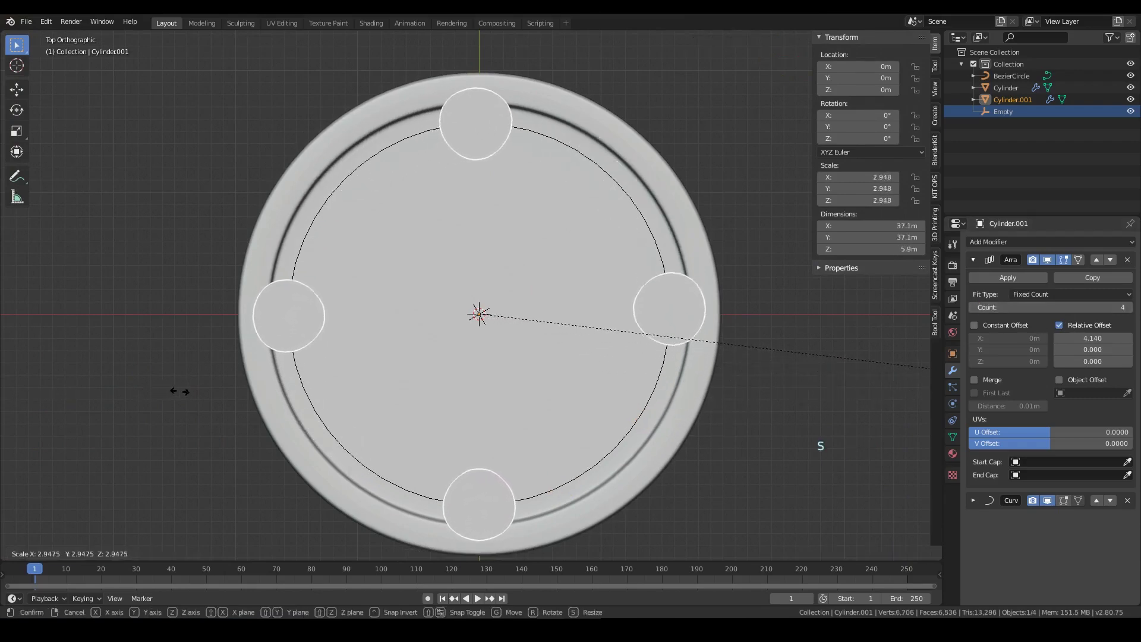
{"action": "left_click", "coordinate": [183, 391]}
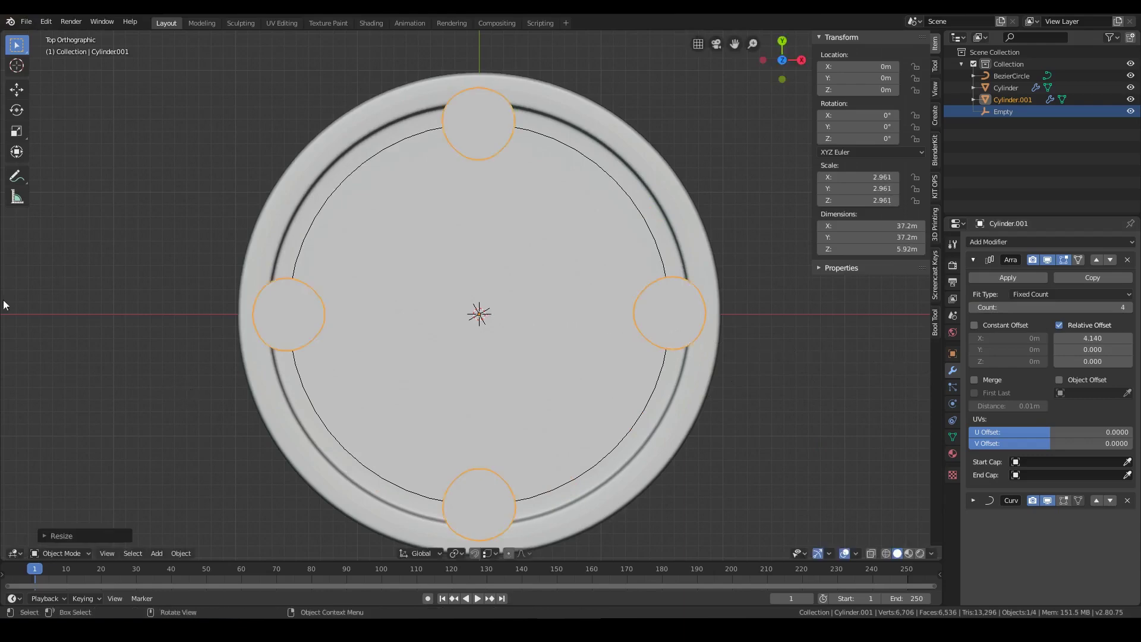
{"action": "scroll", "coordinate": [523, 155], "scroll_direction": "up", "scroll_amount": 1, "text": "shift"}
{"action": "middle_click_drag", "start_coordinate": [523, 155], "coordinate": [520, 305], "text": "shift"}
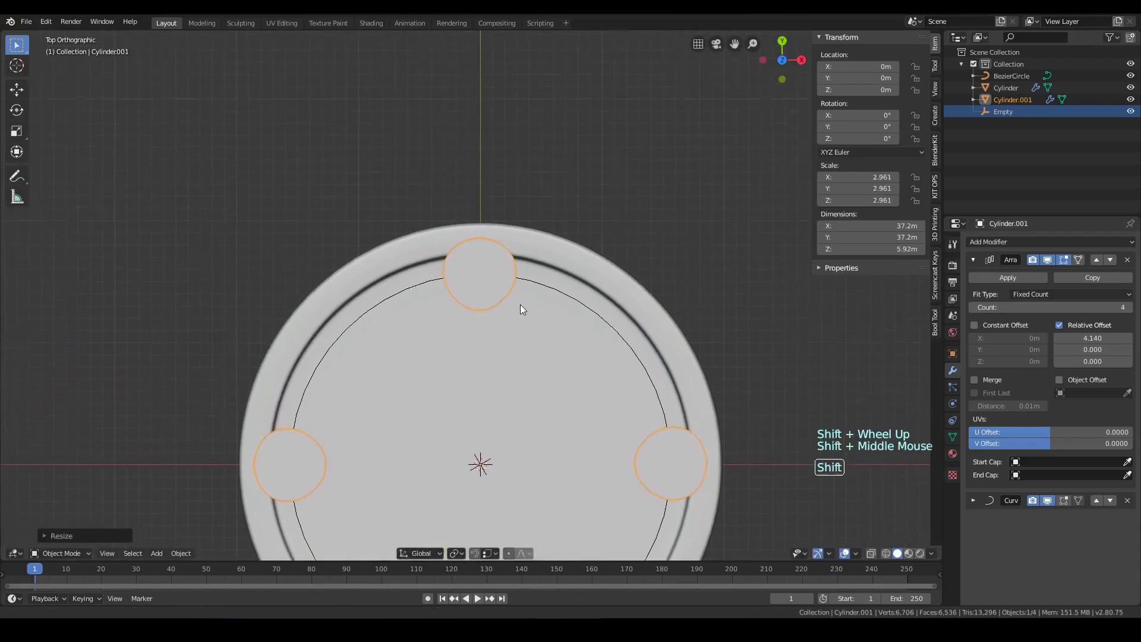
{"action": "scroll", "coordinate": [491, 315], "scroll_direction": "up", "scroll_amount": 3}
{"action": "scroll", "coordinate": [520, 310], "scroll_direction": "up", "scroll_amount": 3}
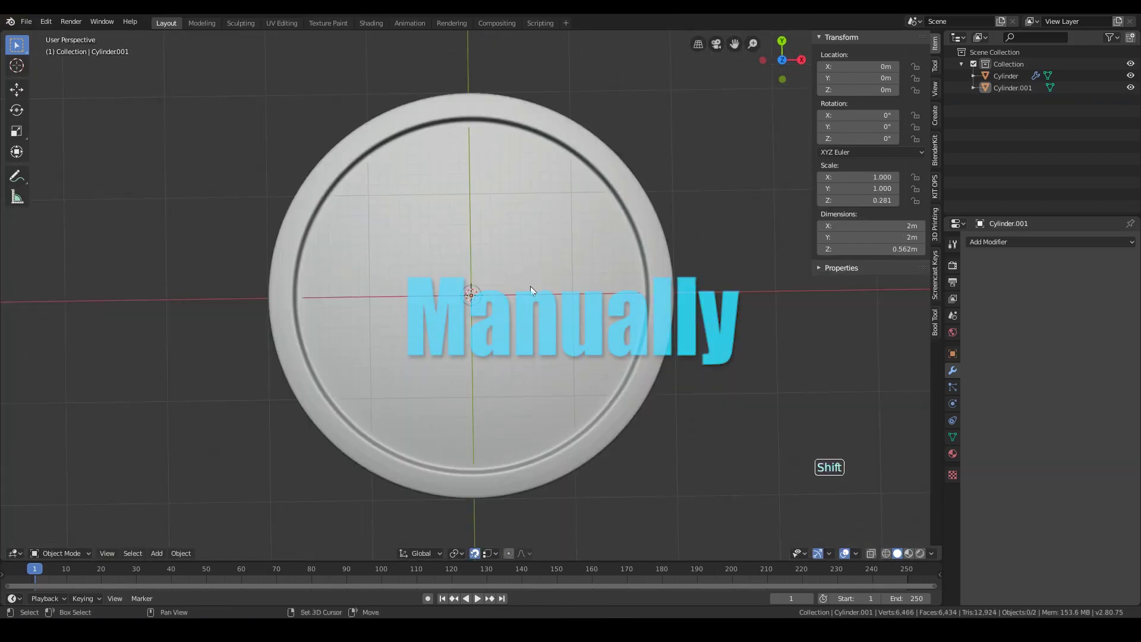
Add a mesh circle with 12 vertices.
{"action": "key", "text": "shift+a"}
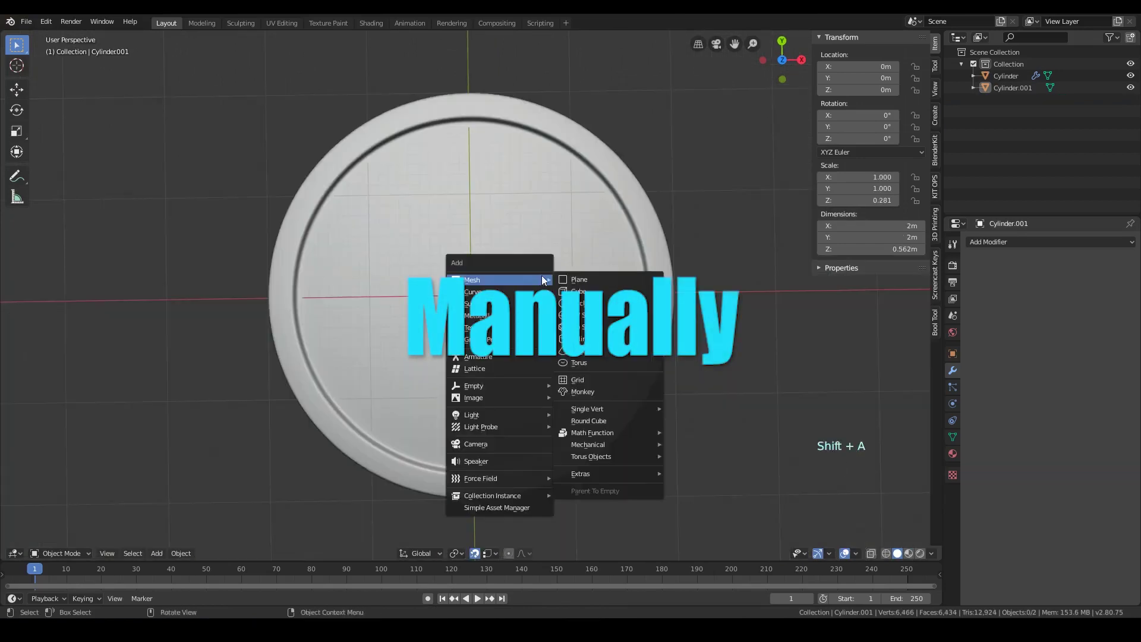
{"action": "left_click", "coordinate": [595, 304]}
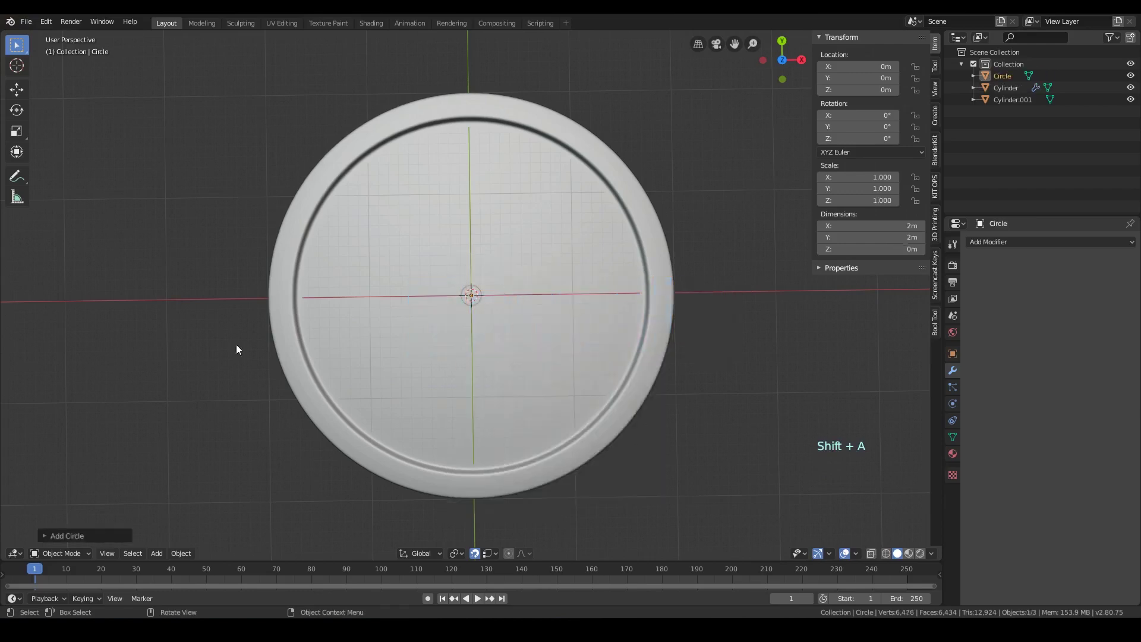
{"action": "left_click", "coordinate": [44, 537]}
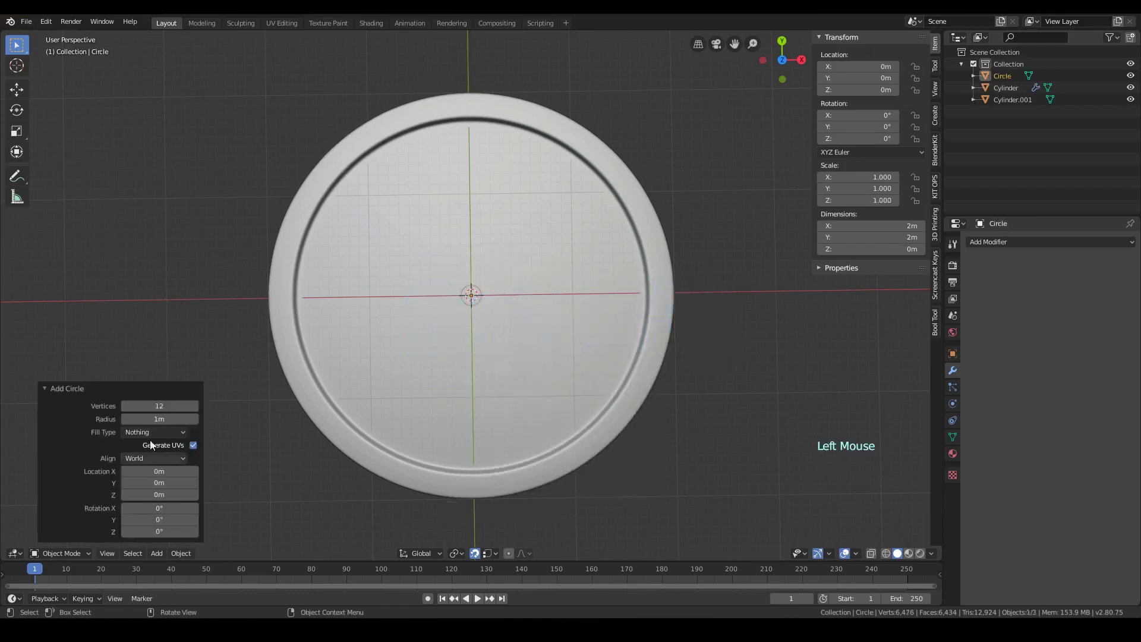
{"action": "double_click", "coordinate": [167, 405]}
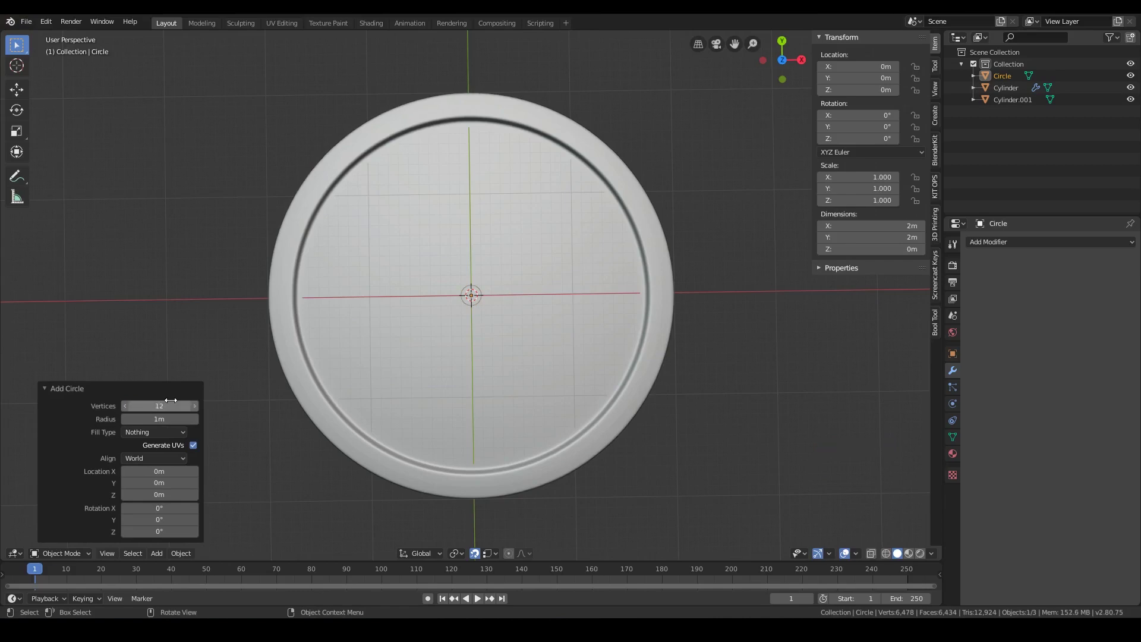
{"action": "left_click", "coordinate": [174, 319]}
{"action": "left_click", "coordinate": [175, 316]}
{"action": "middle_click_drag", "start_coordinate": [194, 309], "coordinate": [214, 258]}
Select the Circle and adjust its height along Z, raising then lowering it.
{"action": "left_click", "coordinate": [1007, 88]}
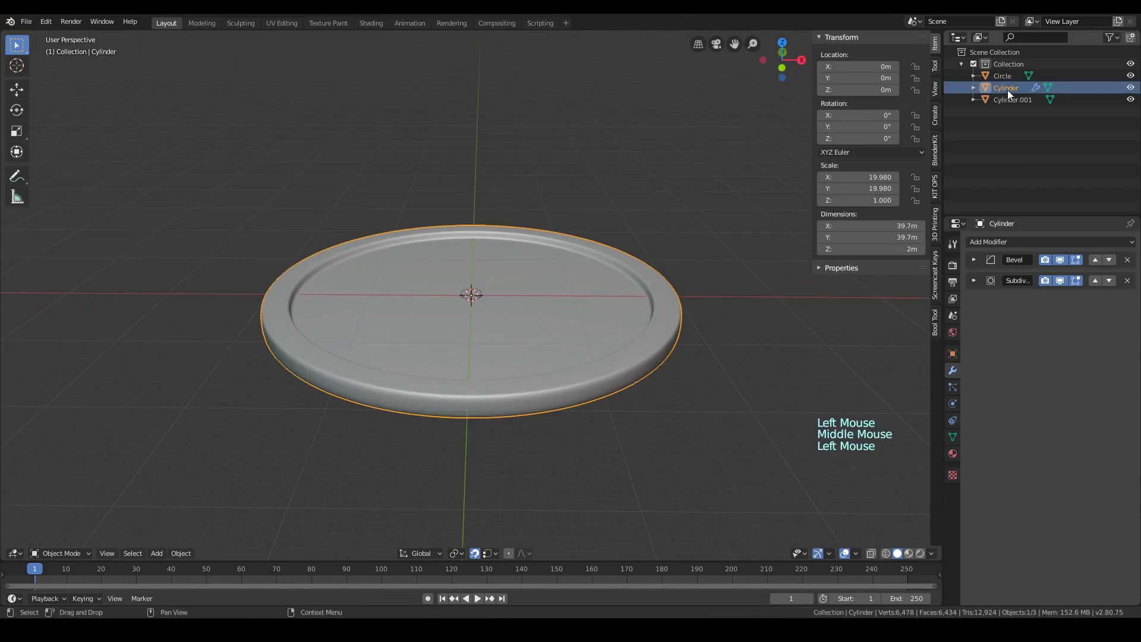
{"action": "left_click", "coordinate": [1008, 98]}
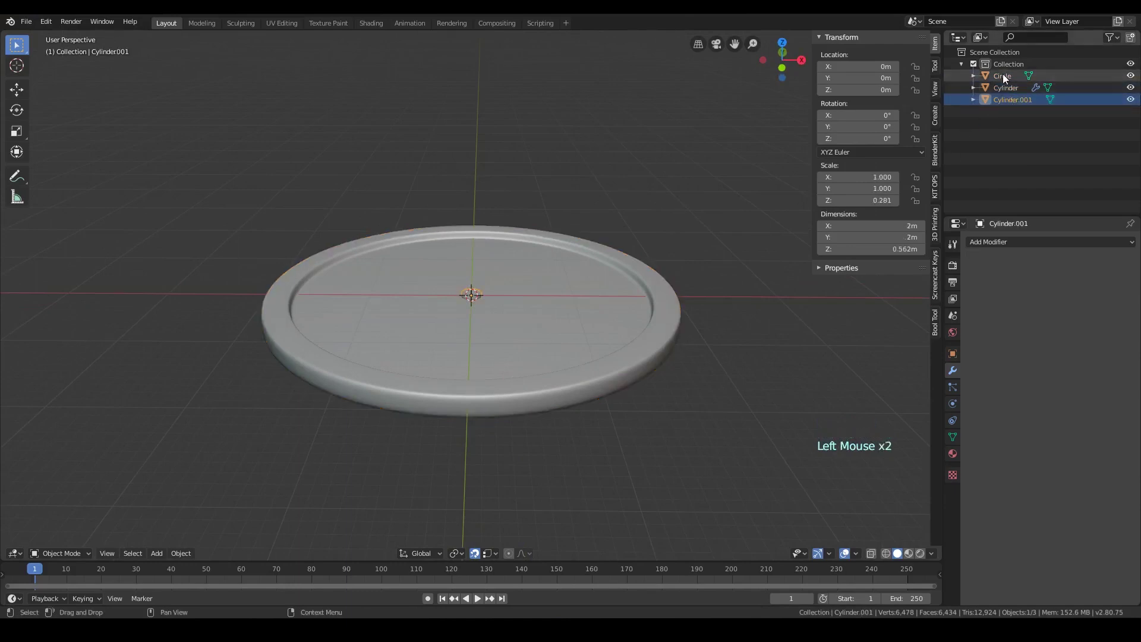
{"action": "left_click", "coordinate": [1003, 75]}
{"action": "key", "text": "g"}
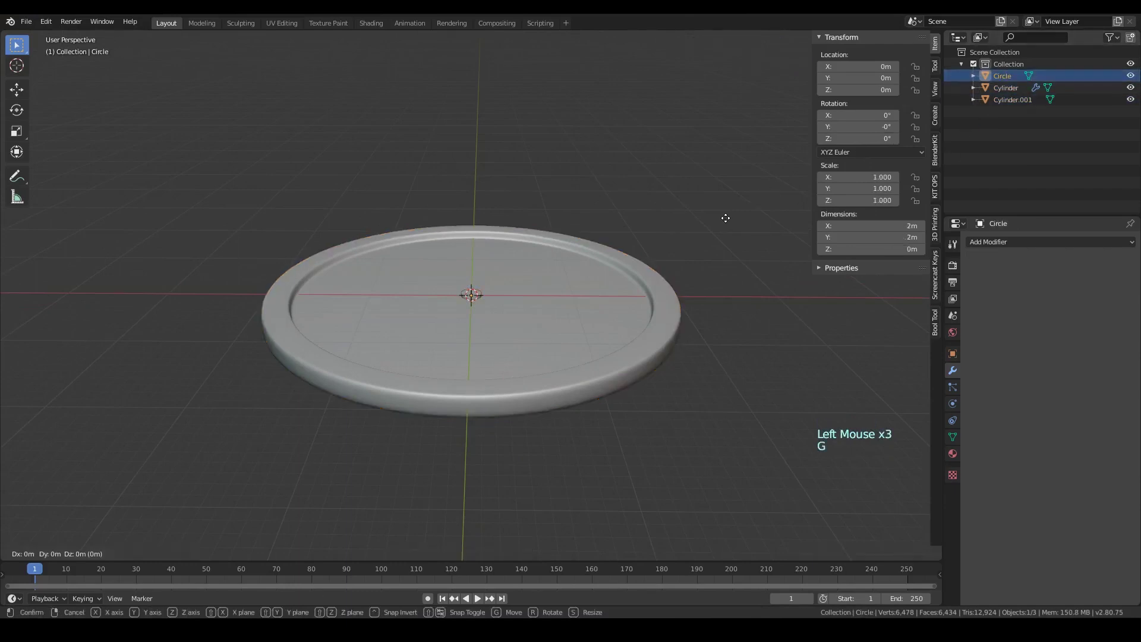
{"action": "key", "text": "z"}
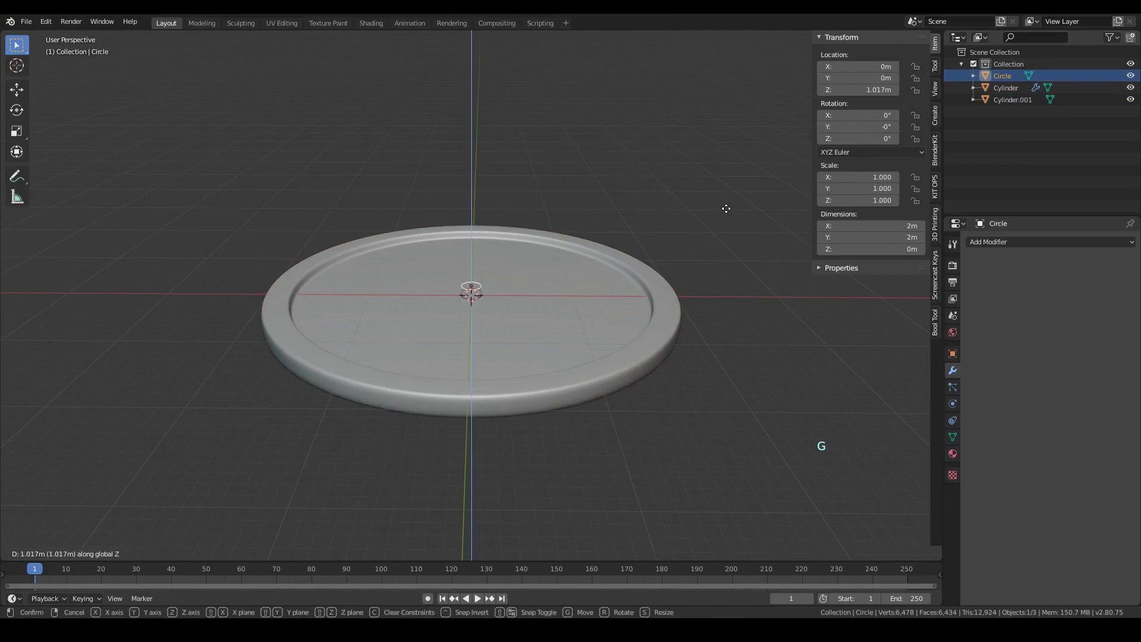
{"action": "left_click", "coordinate": [727, 212]}
{"action": "key", "text": "KP_7"}
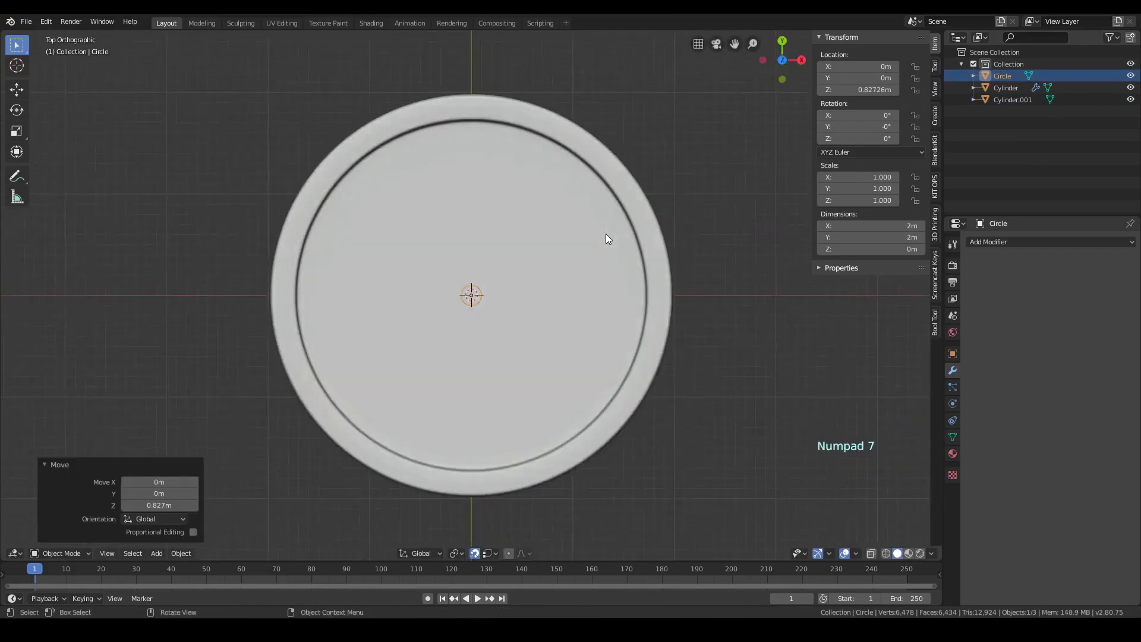
{"action": "middle_click_drag", "start_coordinate": [561, 291], "coordinate": [561, 162]}
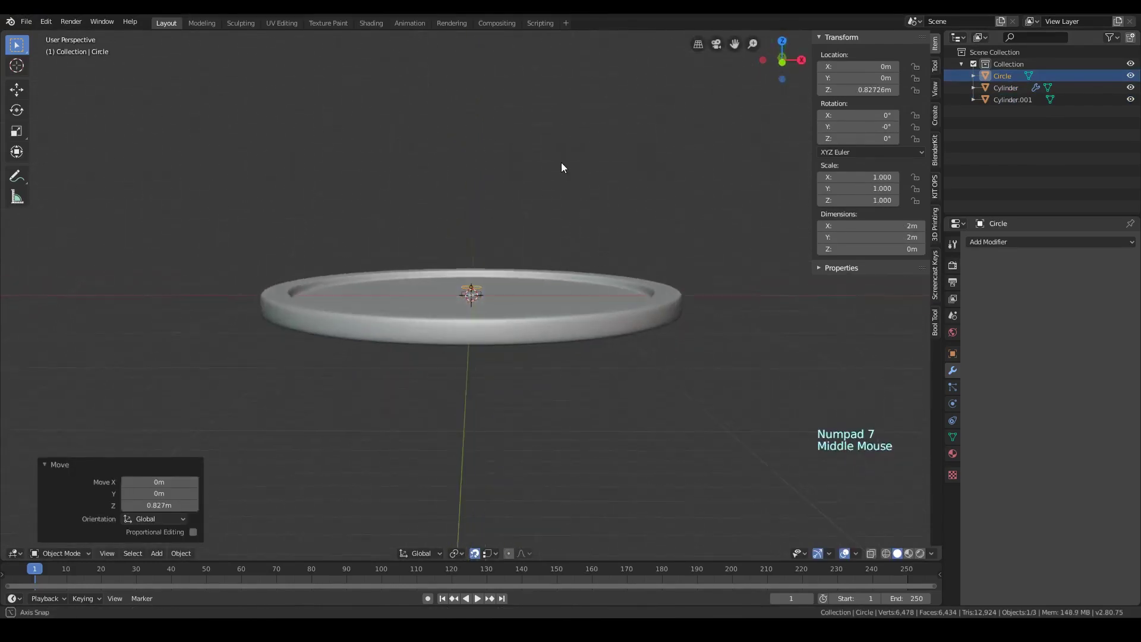
{"action": "key", "text": "g"}
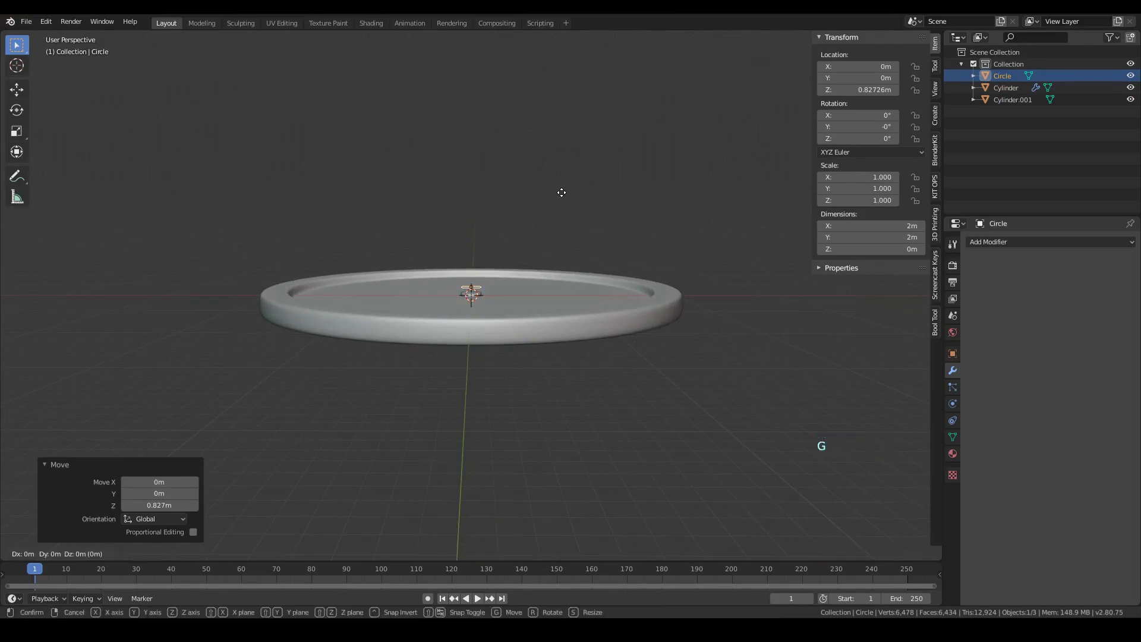
{"action": "key", "text": "z"}
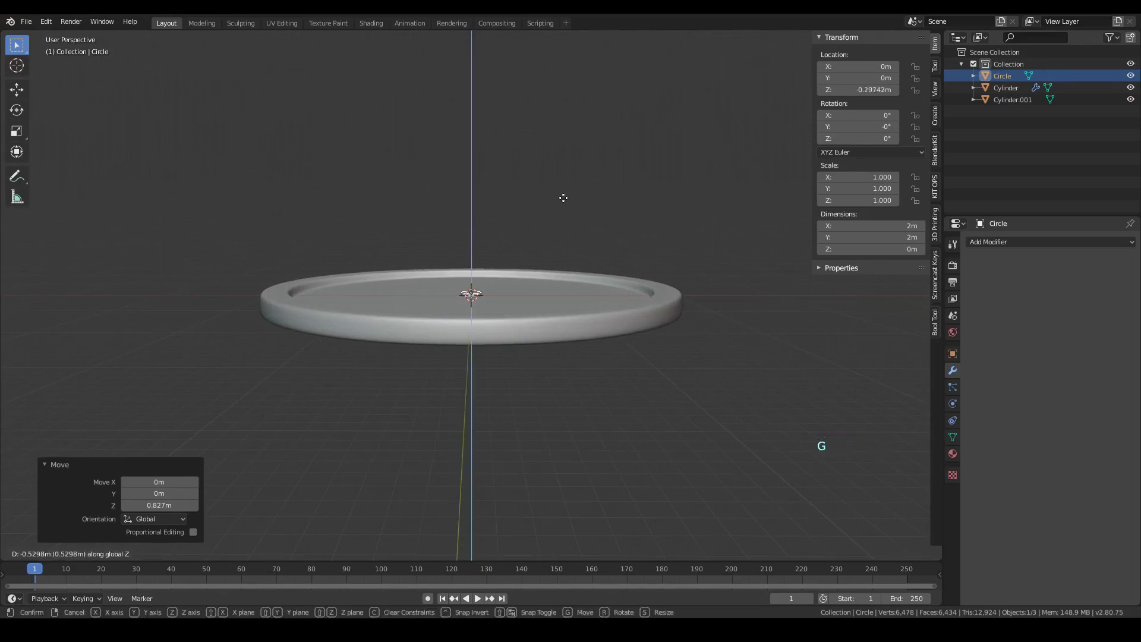
{"action": "left_click", "coordinate": [563, 199]}
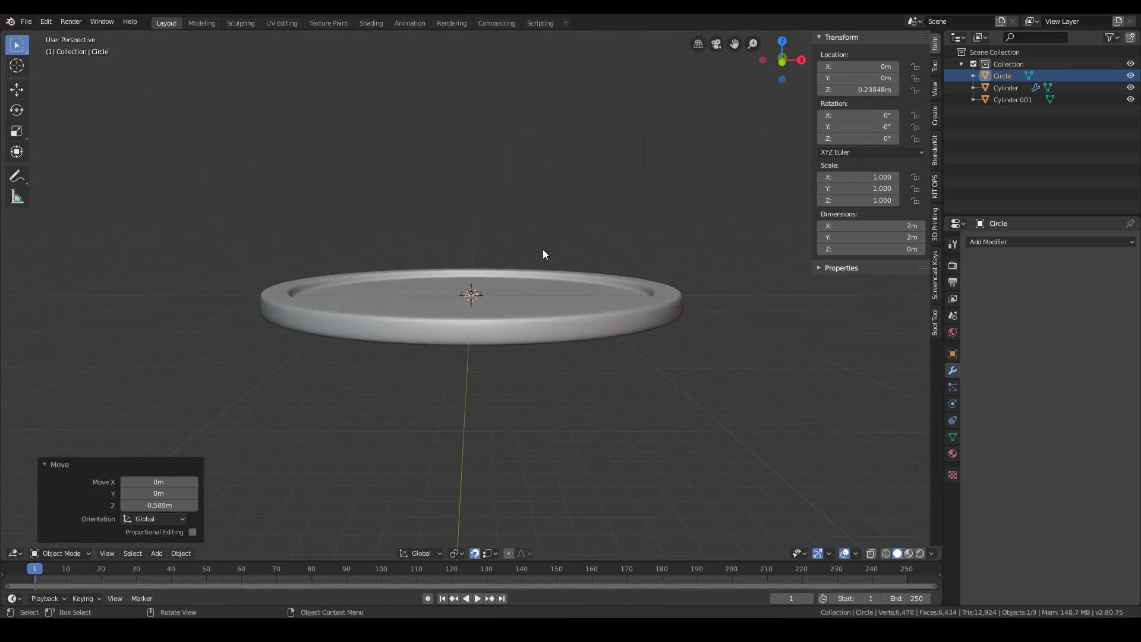
{"action": "middle_click_drag", "start_coordinate": [541, 249], "coordinate": [543, 291]}
Scale the Circle to 15.165 inside the rim and snap it down onto the plate's surface.
{"action": "key", "text": "s"}
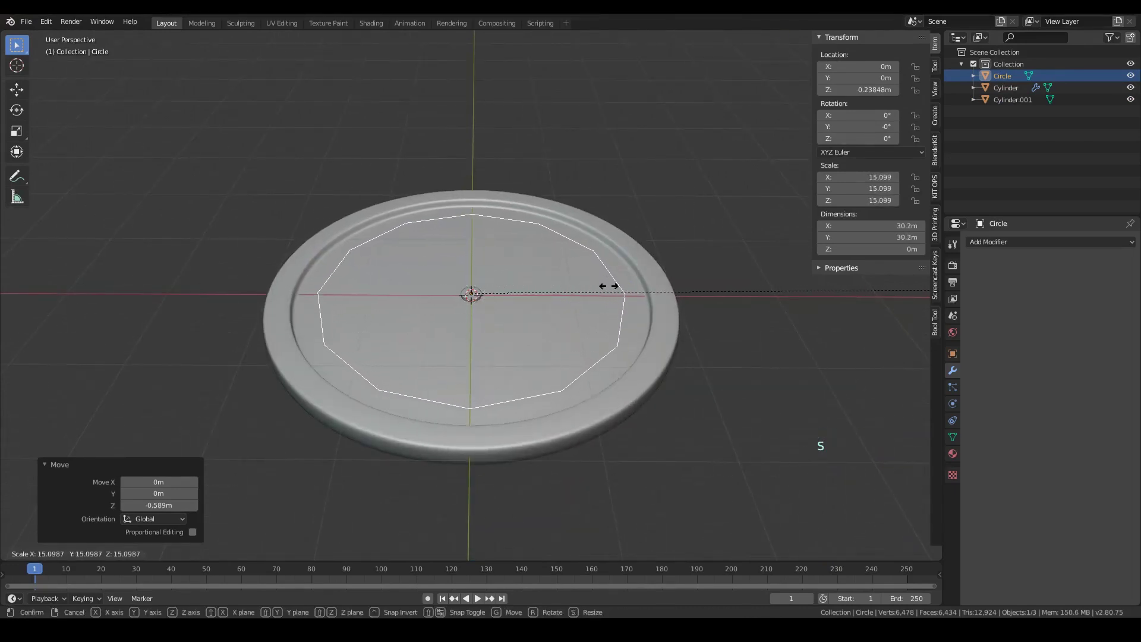
{"action": "left_click", "coordinate": [606, 286]}
{"action": "middle_click_drag", "start_coordinate": [602, 287], "coordinate": [474, 265]}
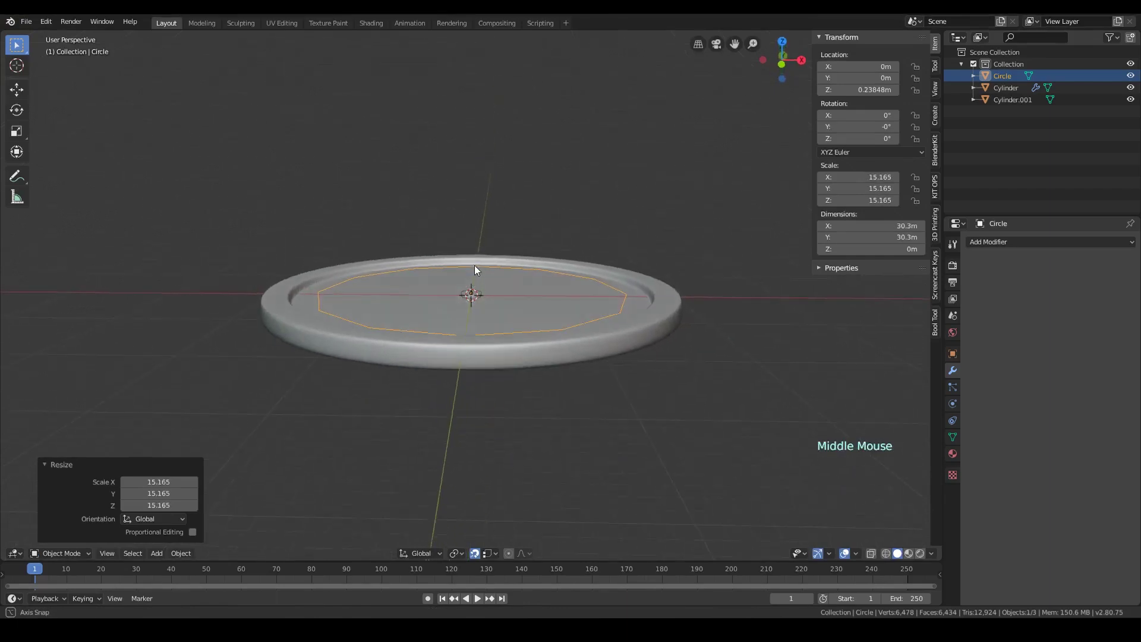
{"action": "scroll", "coordinate": [472, 306], "scroll_direction": "up", "scroll_amount": 3}
{"action": "key", "text": "g"}
{"action": "key", "text": "g"}
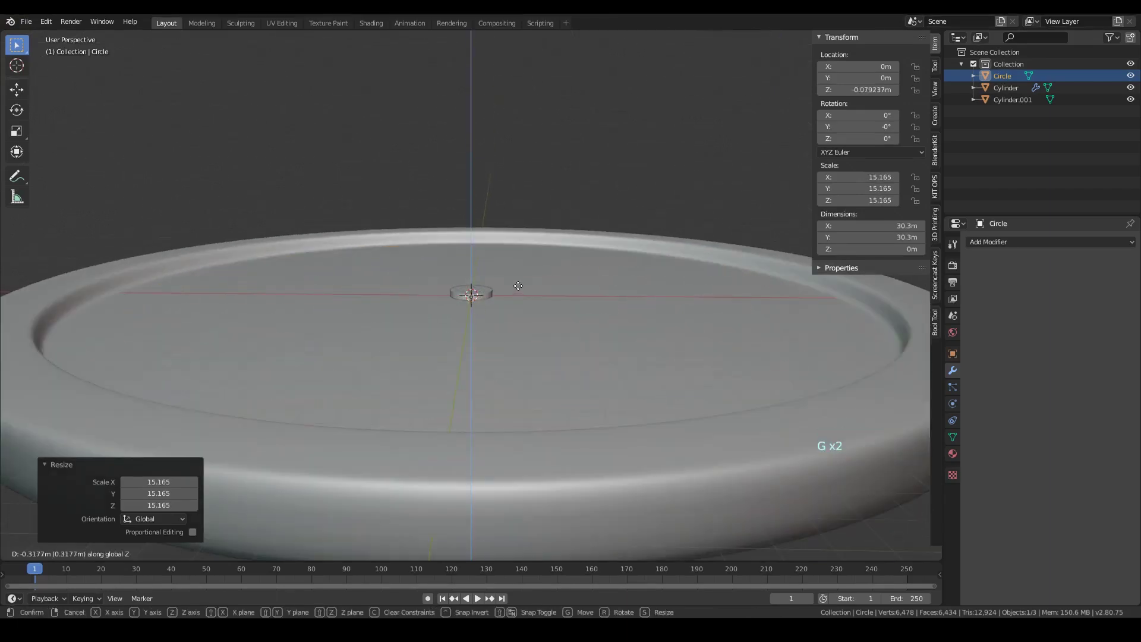
{"action": "key", "text": "ctrl"}
{"action": "key", "text": "shift"}
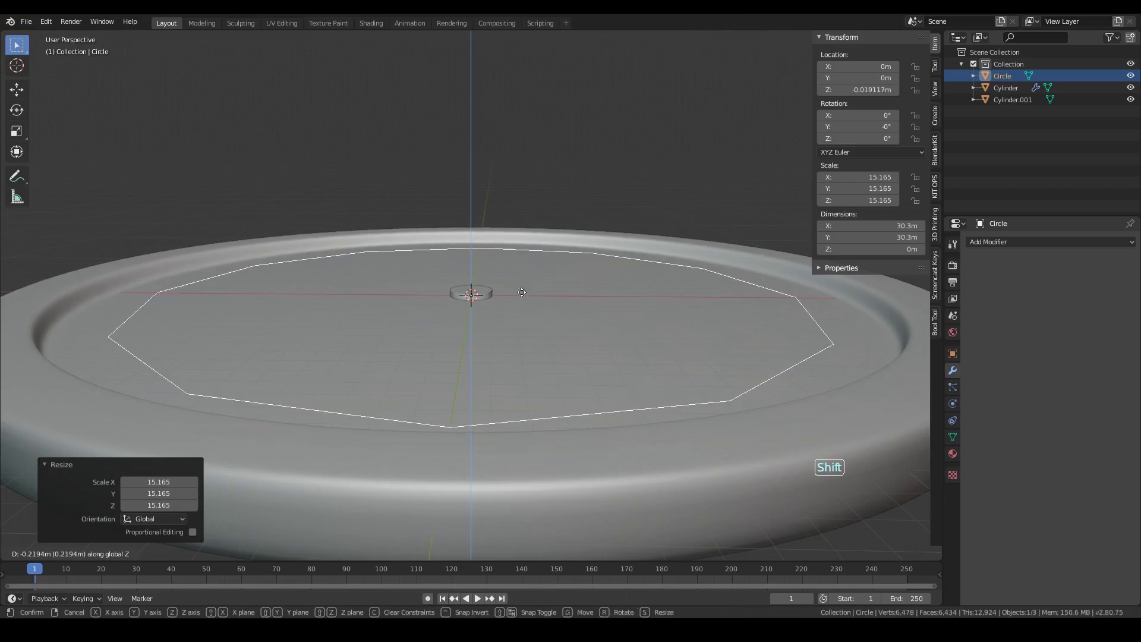
{"action": "left_click", "coordinate": [520, 219]}
Select the small centre cylinder and view the plate from directly above.
{"action": "left_click", "coordinate": [490, 166]}
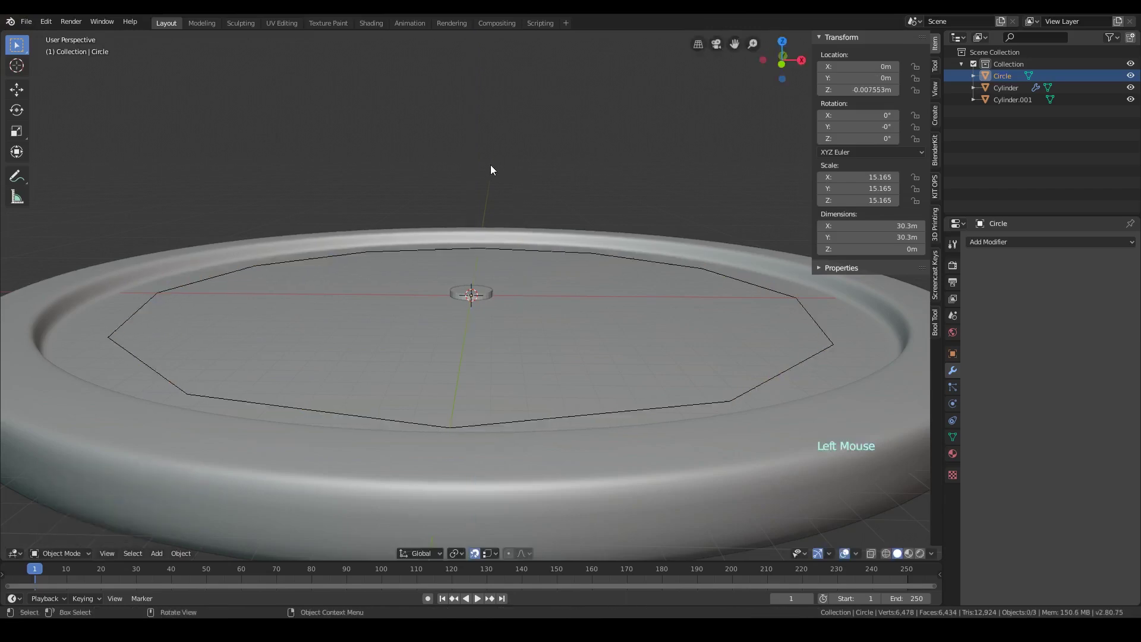
{"action": "middle_click_drag", "start_coordinate": [490, 165], "coordinate": [486, 302]}
{"action": "scroll", "coordinate": [490, 244], "scroll_direction": "down", "scroll_amount": 3}
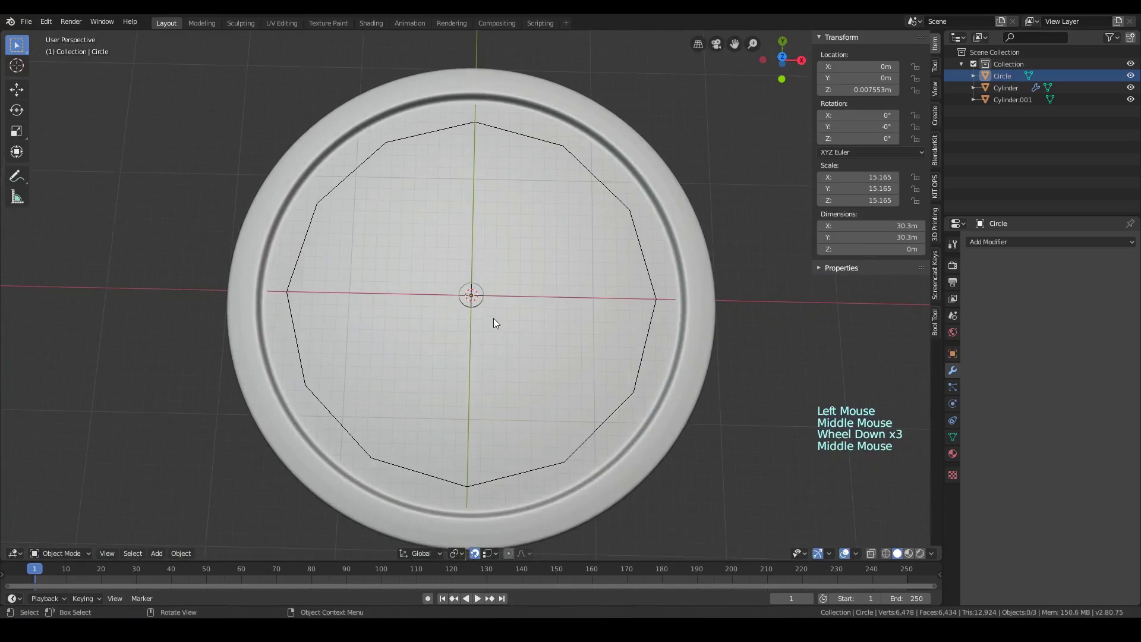
{"action": "left_click", "coordinate": [482, 294]}
{"action": "scroll", "coordinate": [483, 294], "scroll_direction": "up", "scroll_amount": 2}
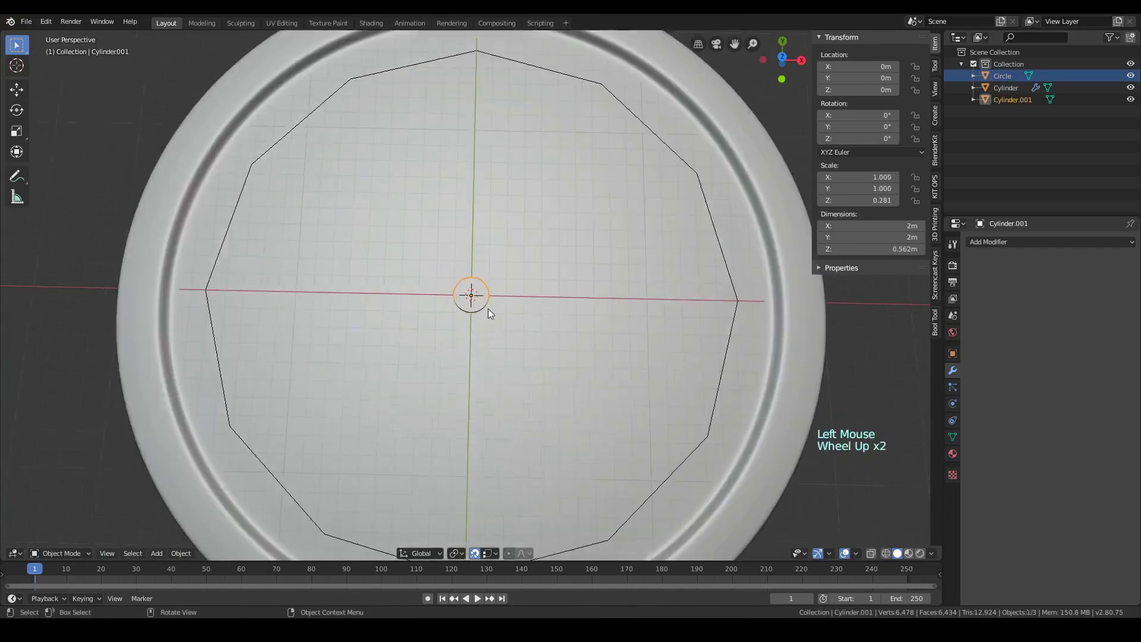
{"action": "scroll", "coordinate": [487, 308], "scroll_direction": "down", "scroll_amount": 1}
{"action": "middle_click_drag", "start_coordinate": [488, 284], "coordinate": [491, 281]}
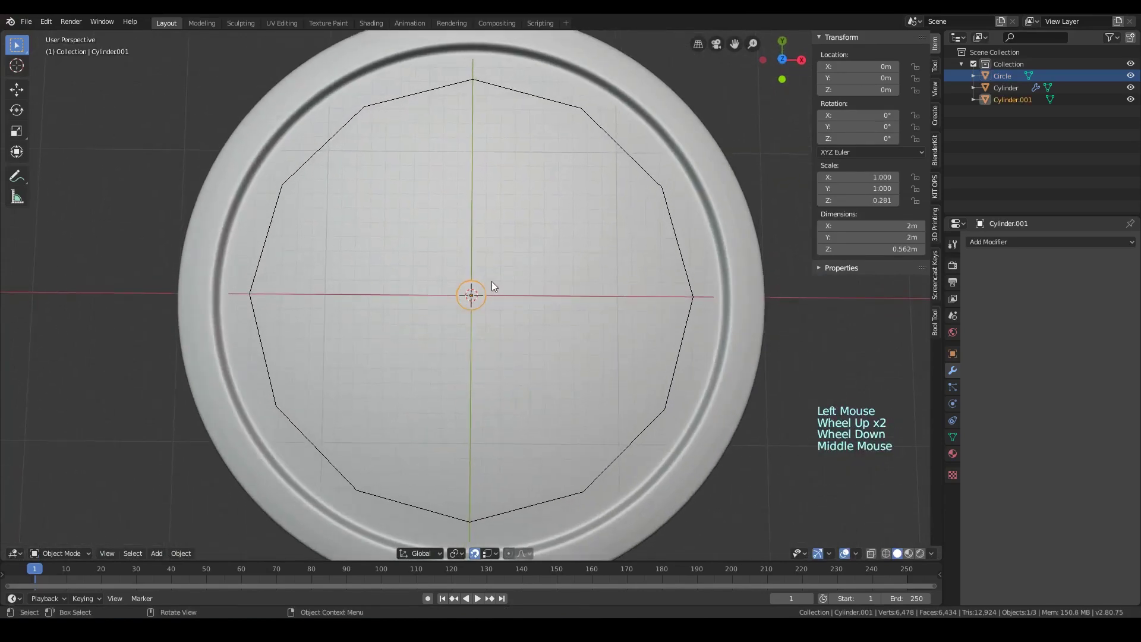
{"action": "scroll", "coordinate": [491, 281], "scroll_direction": "down", "scroll_amount": 2}
{"action": "scroll", "coordinate": [495, 297], "scroll_direction": "up", "scroll_amount": 3}
{"action": "scroll", "coordinate": [476, 380], "scroll_direction": "down", "scroll_amount": 1}
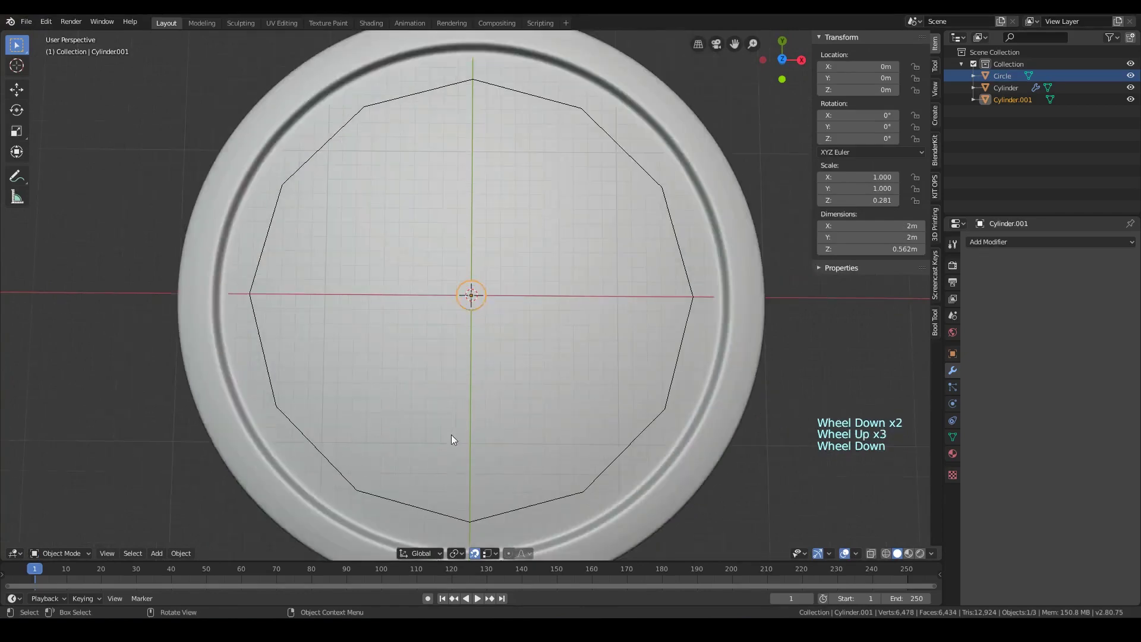
Turn off Align Rotation to Target, keeping Vertex snapping with the Center target.
{"action": "left_click", "coordinate": [487, 553]}
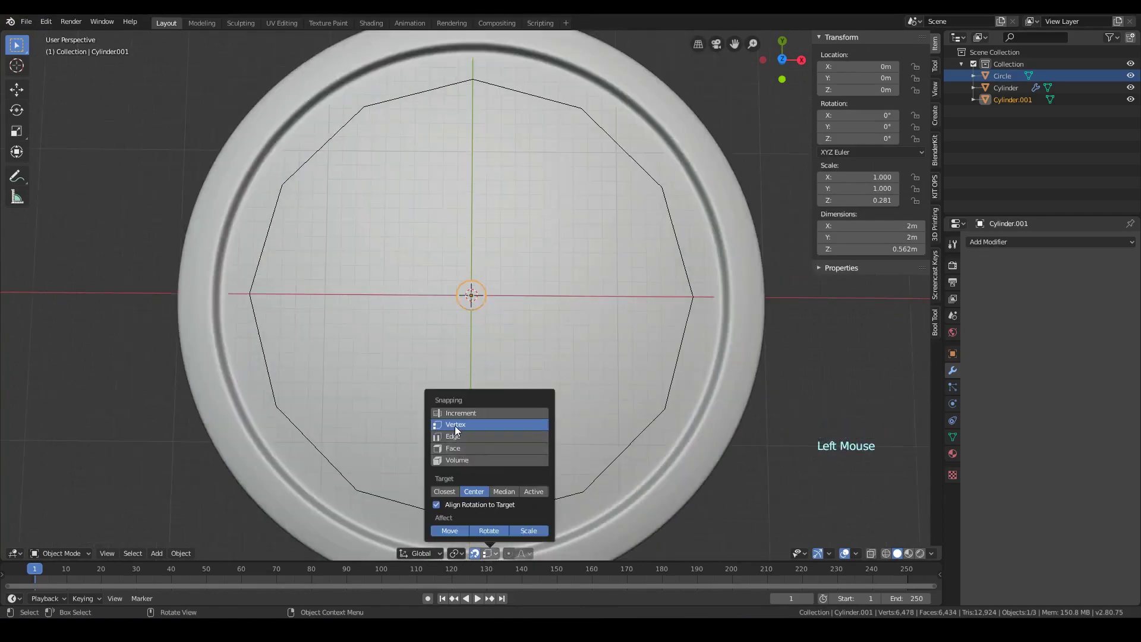
{"action": "left_click", "coordinate": [447, 505]}
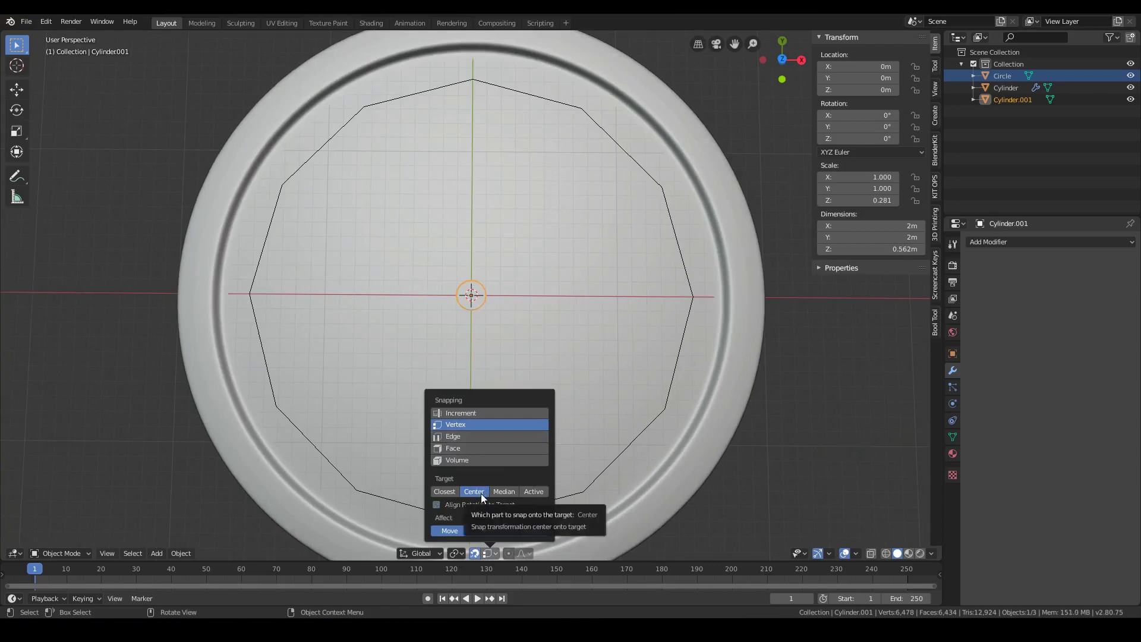
{"action": "left_click", "coordinate": [476, 270]}
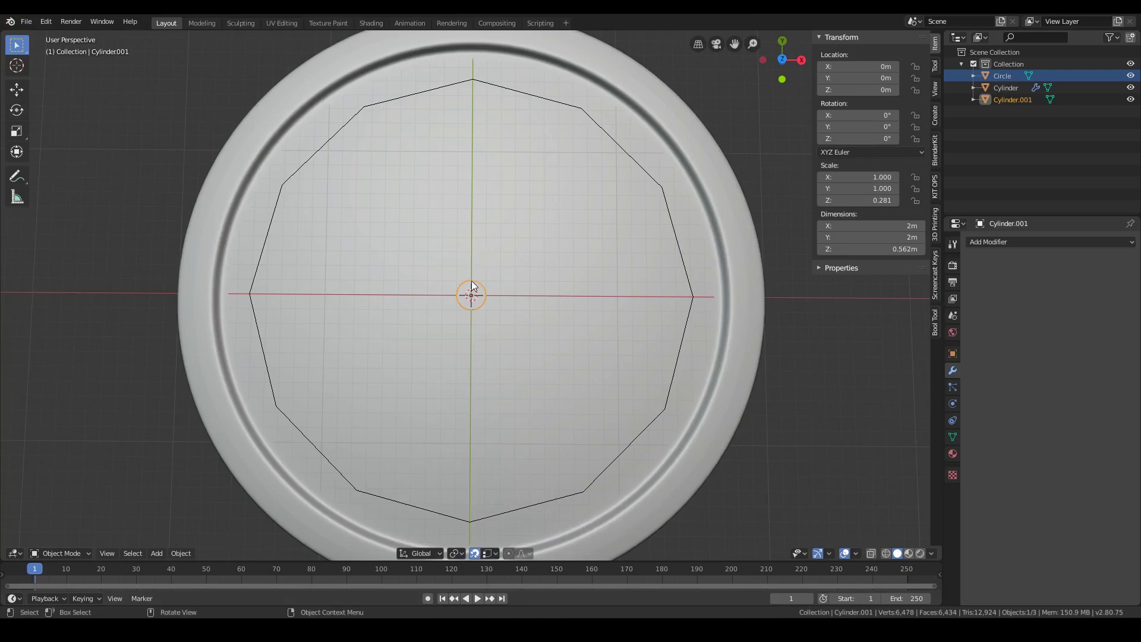
Hide the plate and snap duplicates of the centre cylinder onto the circle's top, right and bottom vertices.
{"action": "key", "text": "shift+d"}
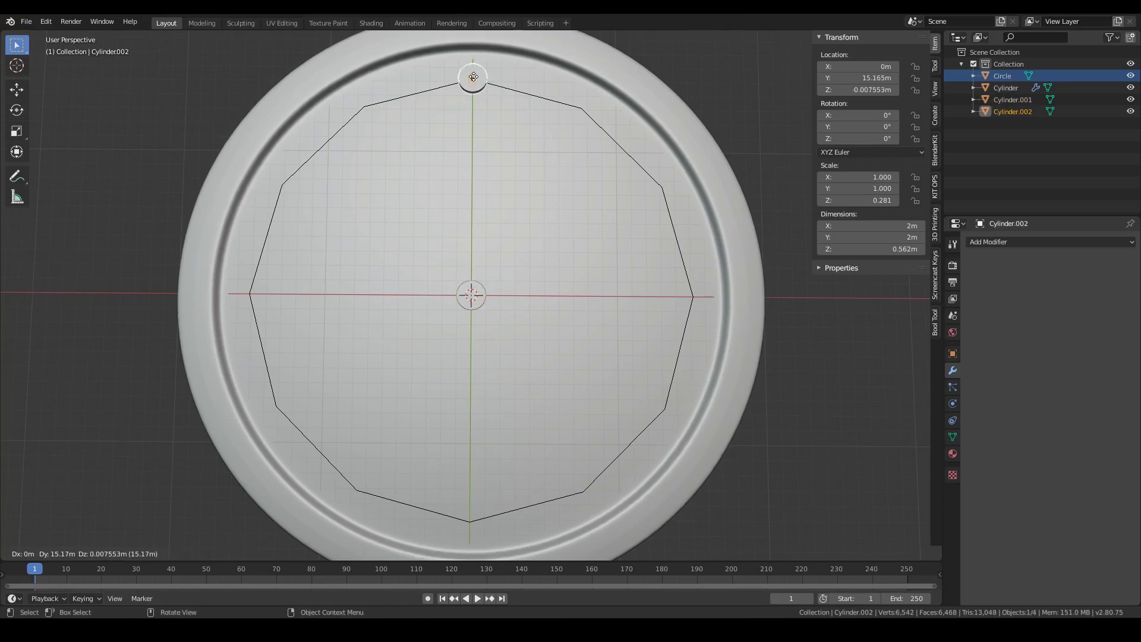
{"action": "left_click", "coordinate": [474, 76]}
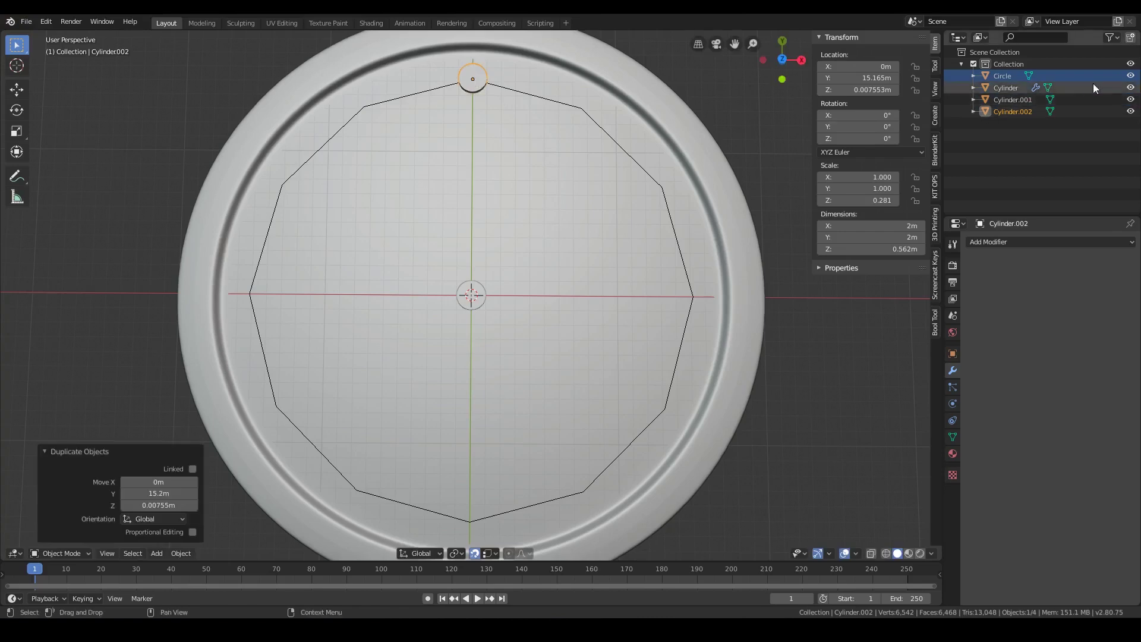
{"action": "left_click", "coordinate": [1131, 88]}
{"action": "left_click", "coordinate": [472, 297]}
{"action": "key", "text": "shift+d"}
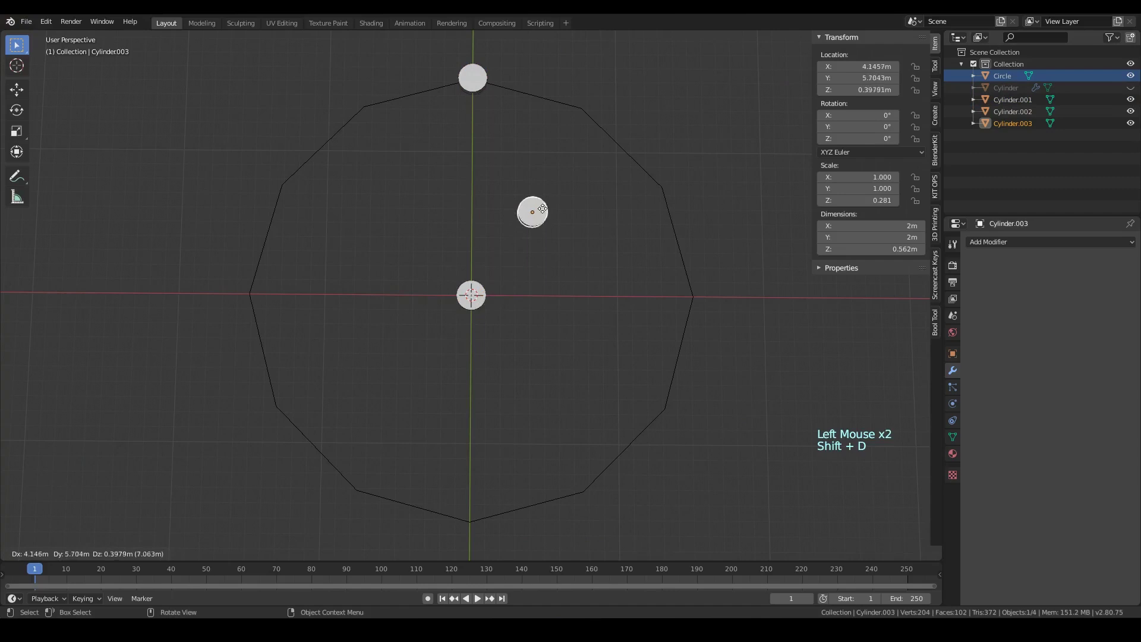
{"action": "left_click", "coordinate": [583, 116]}
{"action": "left_click", "coordinate": [472, 295]}
{"action": "key", "text": "shift+d"}
{"action": "left_click", "coordinate": [662, 186]}
{"action": "left_click", "coordinate": [472, 296]}
{"action": "key", "text": "shift+d"}
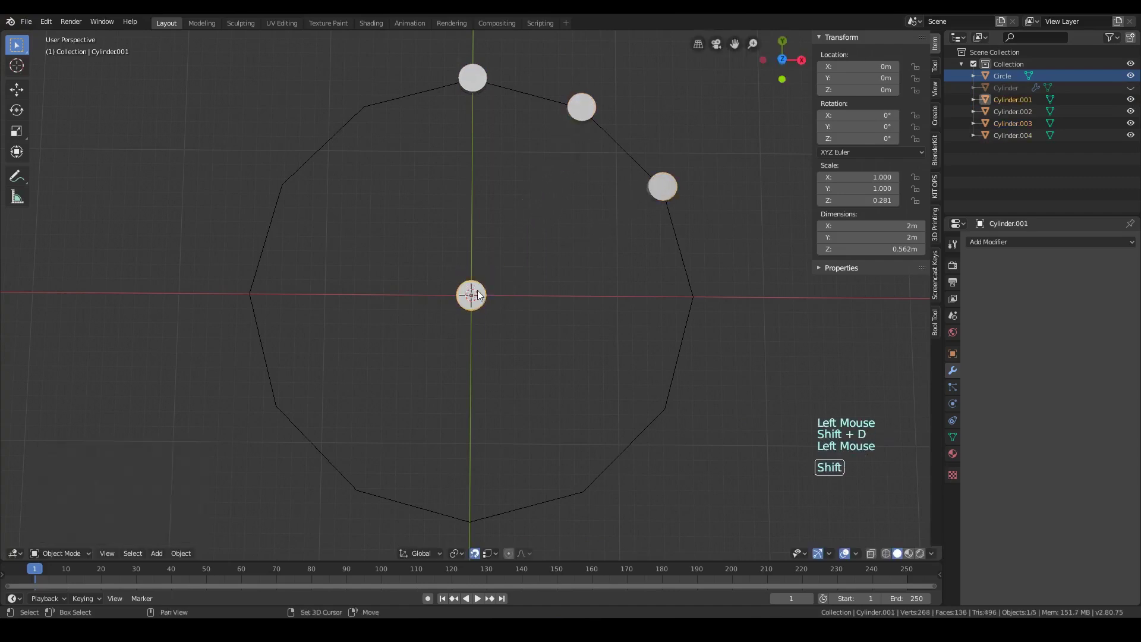
{"action": "left_click", "coordinate": [693, 297]}
{"action": "left_click", "coordinate": [472, 296]}
{"action": "key", "text": "shift+d"}
{"action": "left_click", "coordinate": [665, 409]}
{"action": "left_click", "coordinate": [472, 295]}
{"action": "key", "text": "shift+d"}
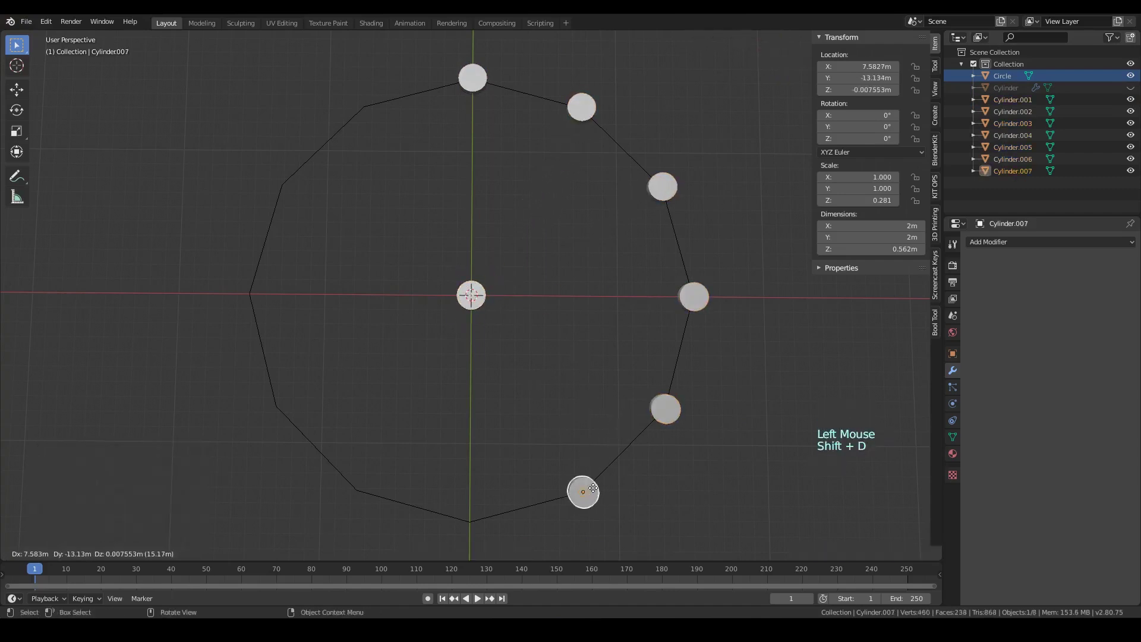
{"action": "left_click", "coordinate": [583, 492]}
{"action": "left_click", "coordinate": [471, 297]}
{"action": "key", "text": "shift+d"}
{"action": "left_click", "coordinate": [470, 524]}
Snap further duplicates onto the remaining left-side vertices, undoing one misplaced copy.
{"action": "left_click", "coordinate": [472, 296]}
{"action": "key", "text": "shift+d"}
{"action": "left_click", "coordinate": [377, 466]}
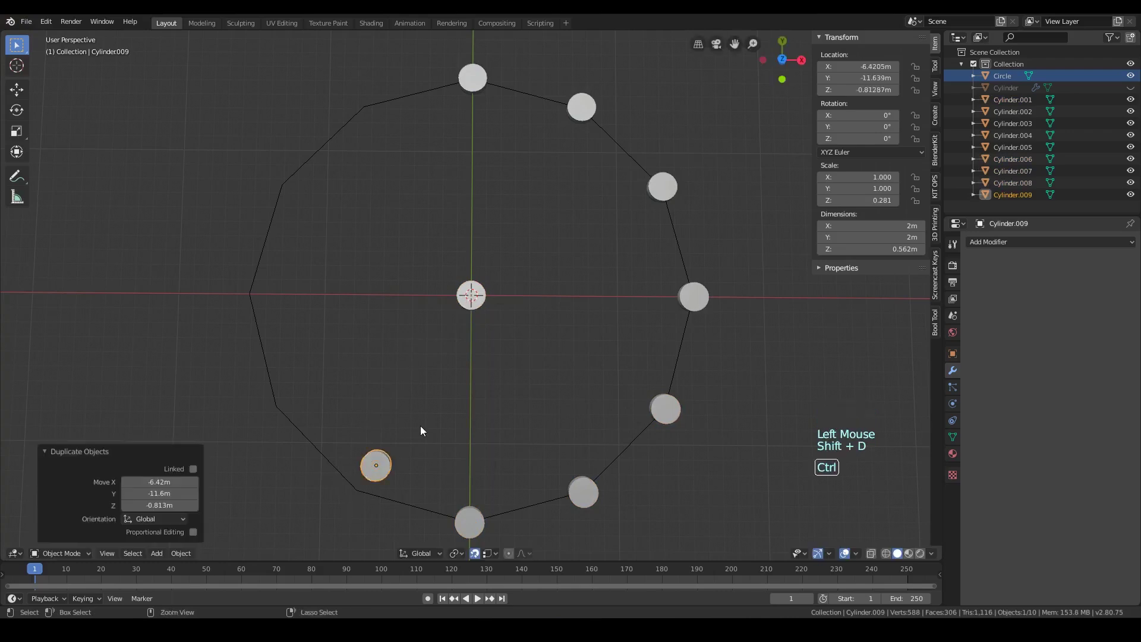
{"action": "key", "text": "ctrl+z"}
{"action": "key", "text": "g"}
{"action": "key", "text": "Escape"}
{"action": "key", "text": "shift+d"}
{"action": "left_click", "coordinate": [355, 490]}
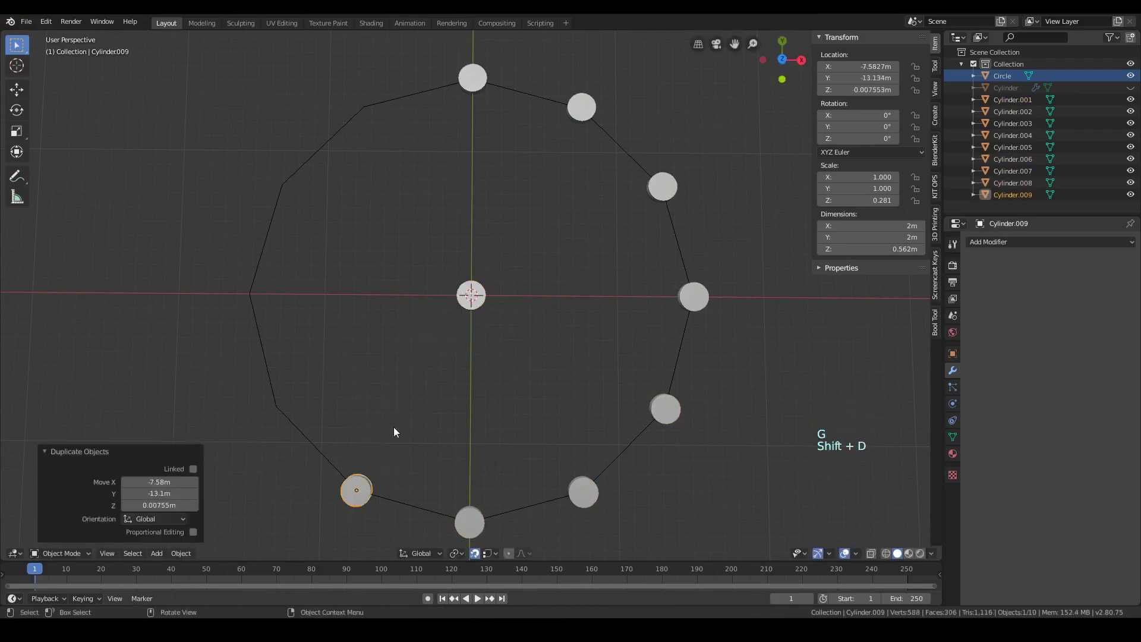
{"action": "left_click", "coordinate": [471, 295]}
{"action": "key", "text": "shift+d"}
{"action": "left_click", "coordinate": [274, 404]}
{"action": "left_click", "coordinate": [471, 295]}
{"action": "key", "text": "shift+d"}
{"action": "left_click", "coordinate": [247, 296]}
{"action": "left_click", "coordinate": [471, 295]}
{"action": "key", "text": "shift+d"}
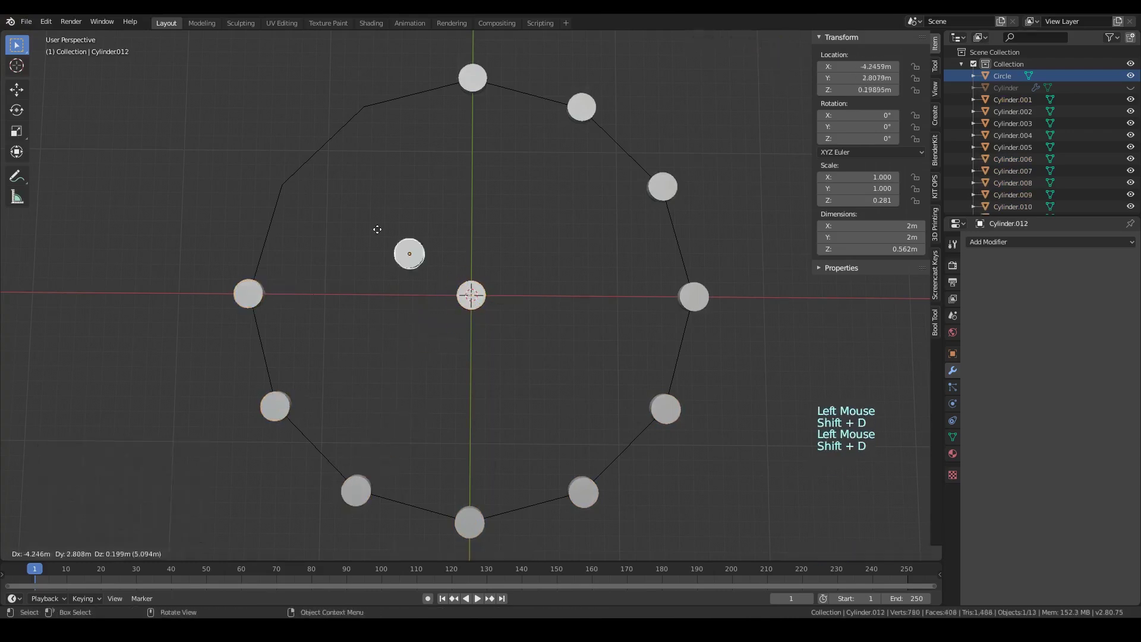
{"action": "left_click", "coordinate": [282, 185]}
{"action": "left_click", "coordinate": [471, 295]}
{"action": "key", "text": "shift+d"}
{"action": "left_click", "coordinate": [364, 105]}
{"action": "left_click", "coordinate": [471, 296]}
Hide the centre cylinder, show the plate again, and delete the circle.
{"action": "scroll", "coordinate": [473, 301], "scroll_direction": "down", "scroll_amount": 3}
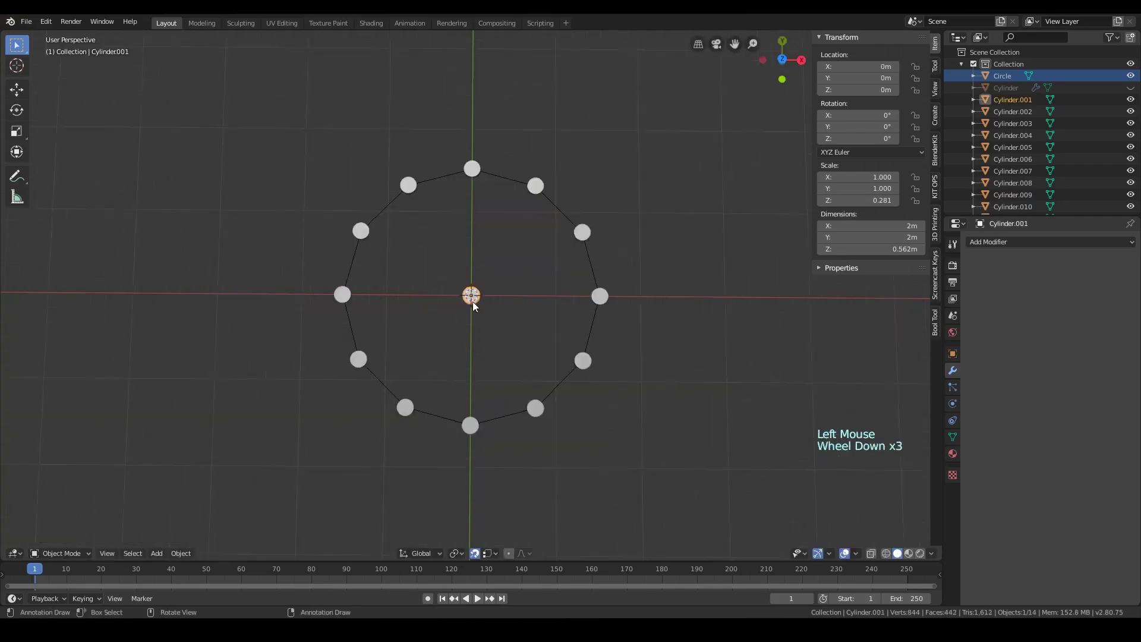
{"action": "scroll", "coordinate": [470, 298], "scroll_direction": "up", "scroll_amount": 3}
{"action": "left_click", "coordinate": [1130, 100]}
{"action": "left_click", "coordinate": [1131, 87]}
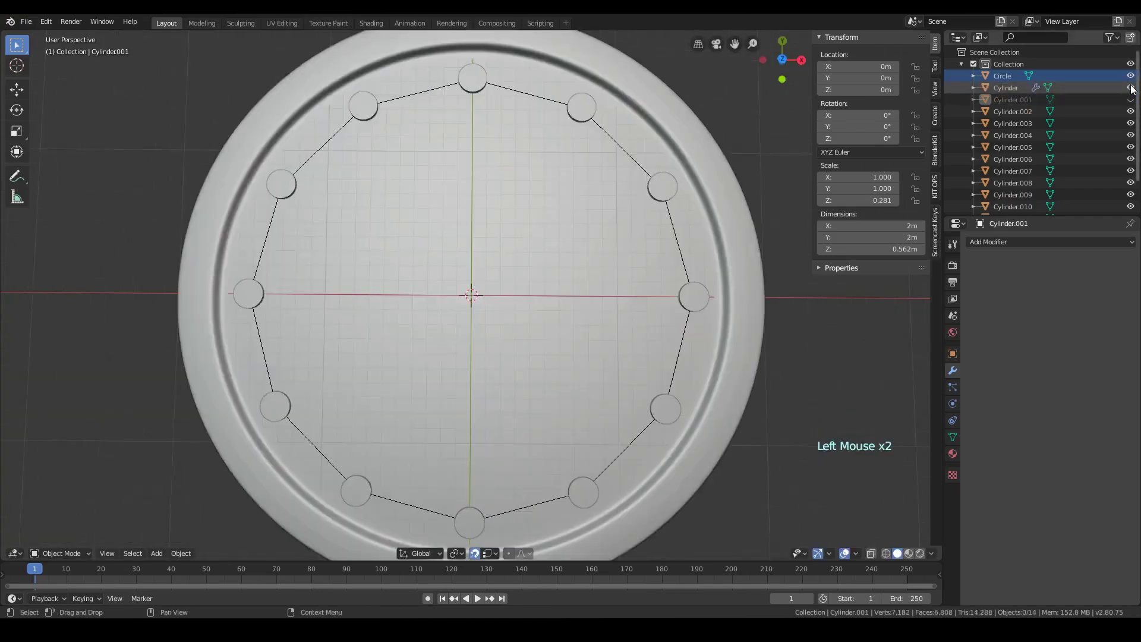
{"action": "middle_click_drag", "start_coordinate": [712, 271], "coordinate": [595, 288]}
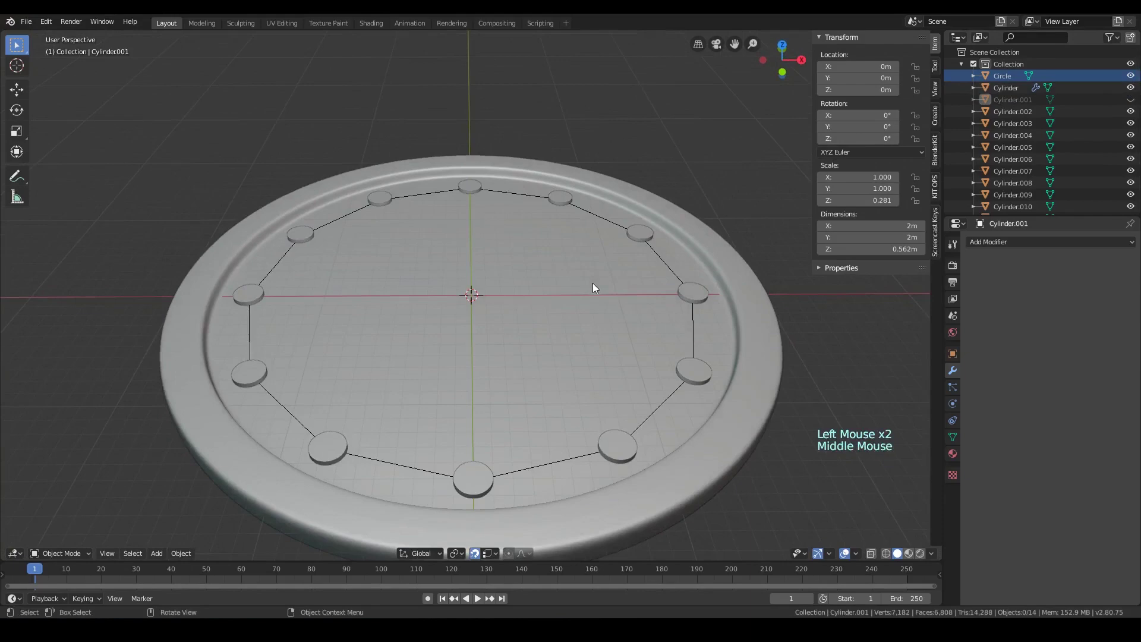
{"action": "left_click", "coordinate": [609, 216]}
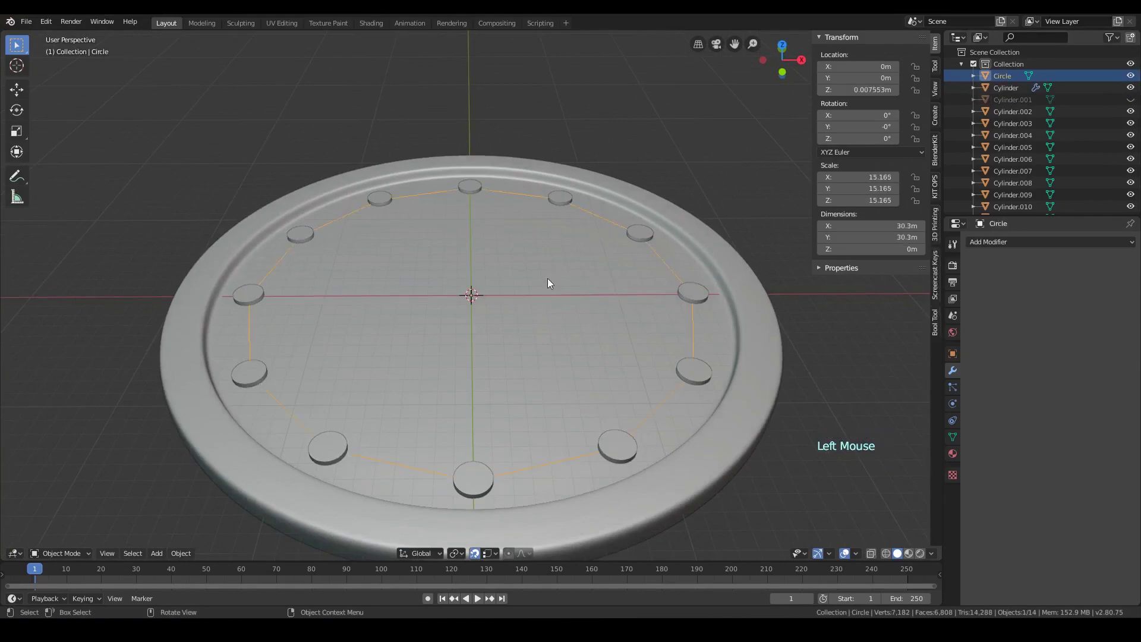
{"action": "key", "text": "Delete"}
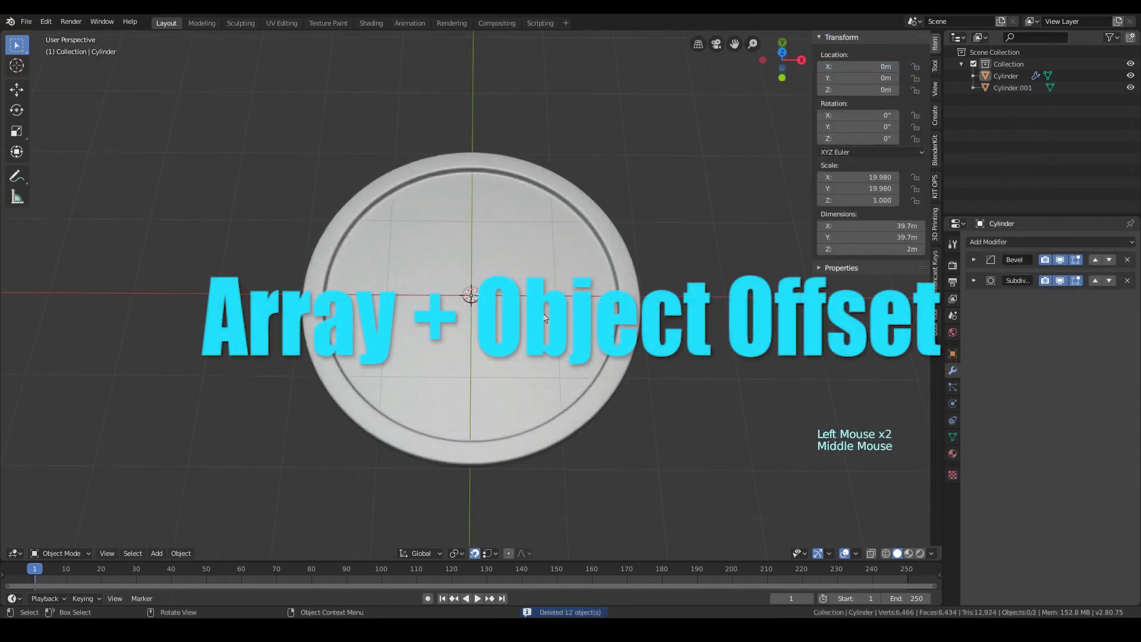
Move Cylinder.001 15 m along Y to just inside the plate's top rim.
{"action": "scroll", "coordinate": [476, 309], "scroll_direction": "up", "scroll_amount": 4}
{"action": "scroll", "coordinate": [476, 309], "scroll_direction": "down", "scroll_amount": 3}
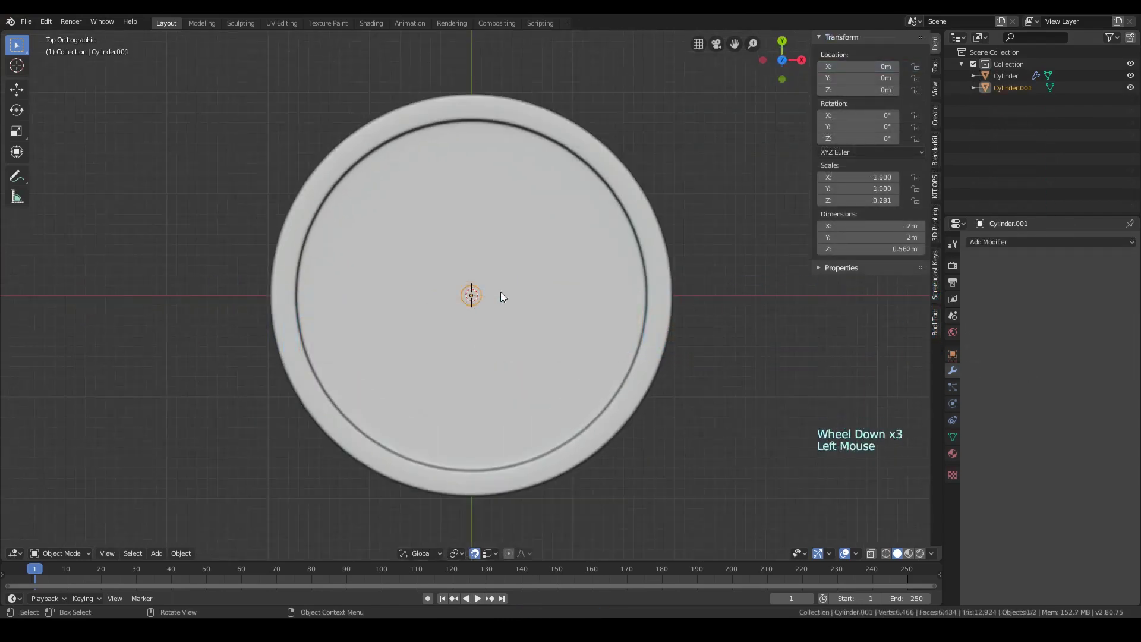
{"action": "key", "text": "g"}
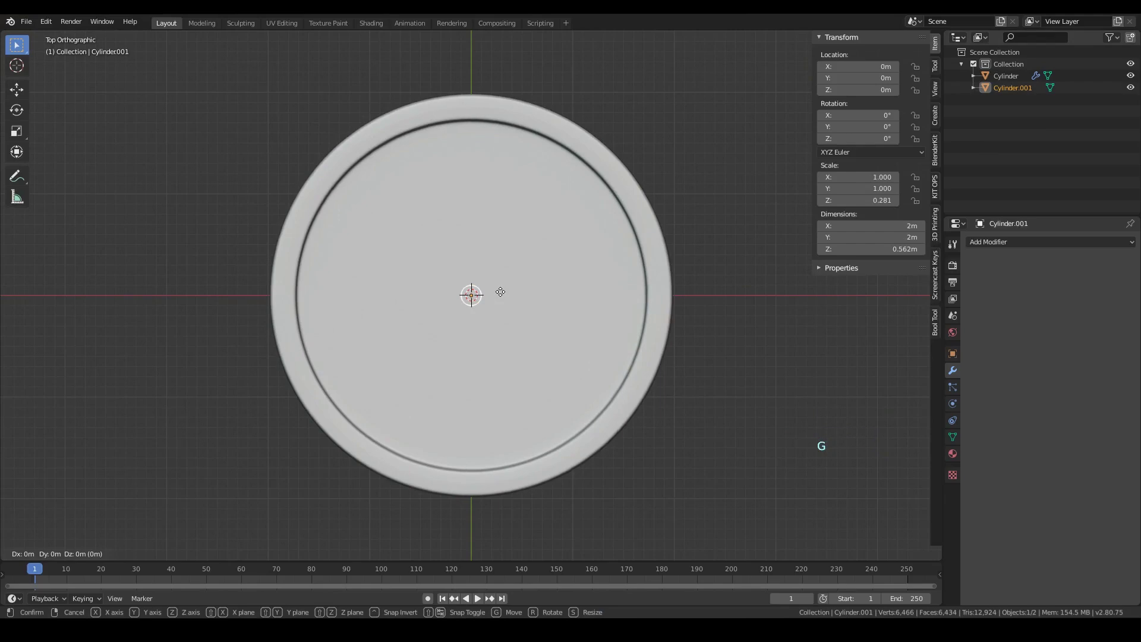
{"action": "key", "text": "y"}
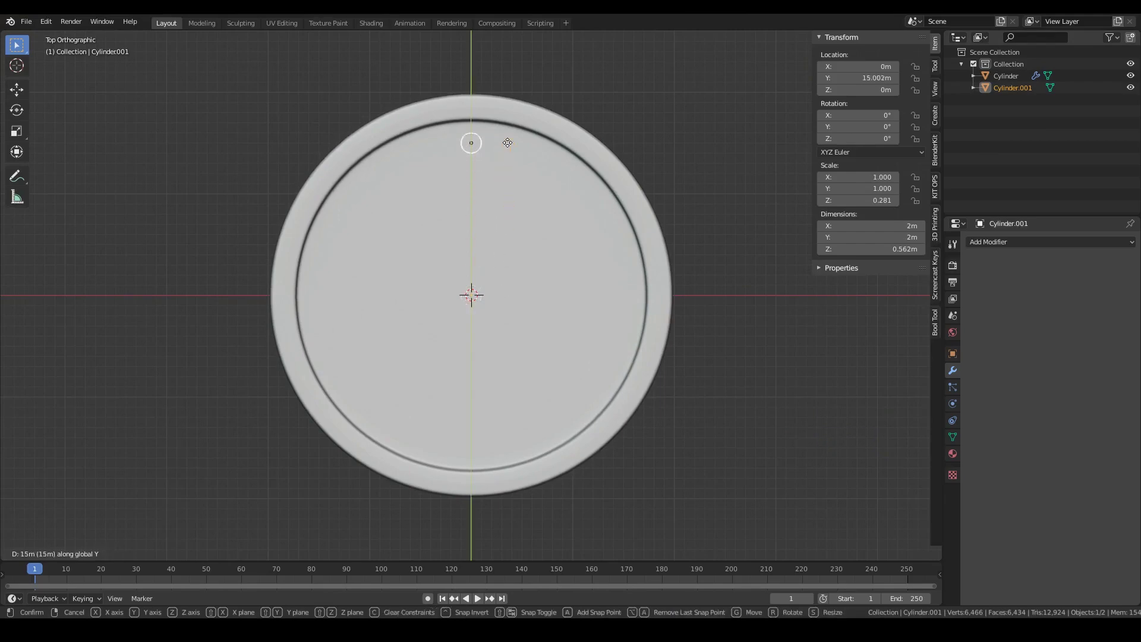
{"action": "left_click", "coordinate": [508, 143]}
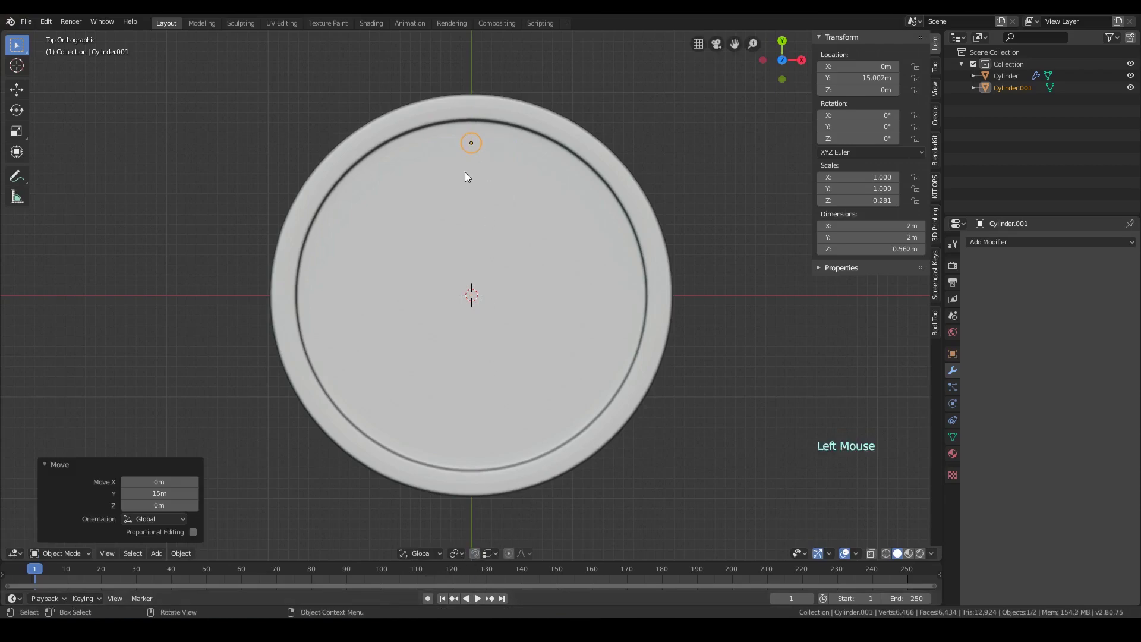
{"action": "middle_click_drag", "start_coordinate": [481, 166], "coordinate": [500, 229]}
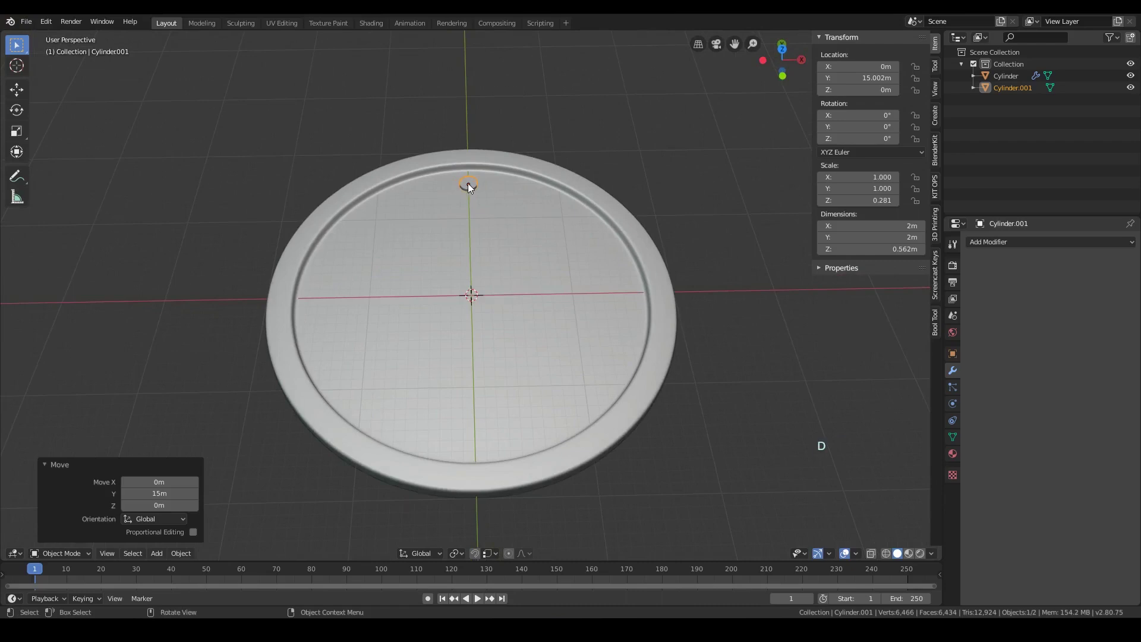
Sketch and erase an annotation line to the centre, then demonstrate a cancelled rotation.
{"action": "mouse_move", "coordinate": [468, 183]}
{"action": "left_mouse_down"}
{"action": "mouse_move", "coordinate": [477, 298]}
{"action": "mouse_move", "coordinate": [474, 285]}
{"action": "mouse_move", "coordinate": [480, 301]}
{"action": "mouse_move", "coordinate": [487, 289]}
{"action": "mouse_move", "coordinate": [440, 281]}
{"action": "mouse_move", "coordinate": [498, 289]}
{"action": "left_mouse_up"}
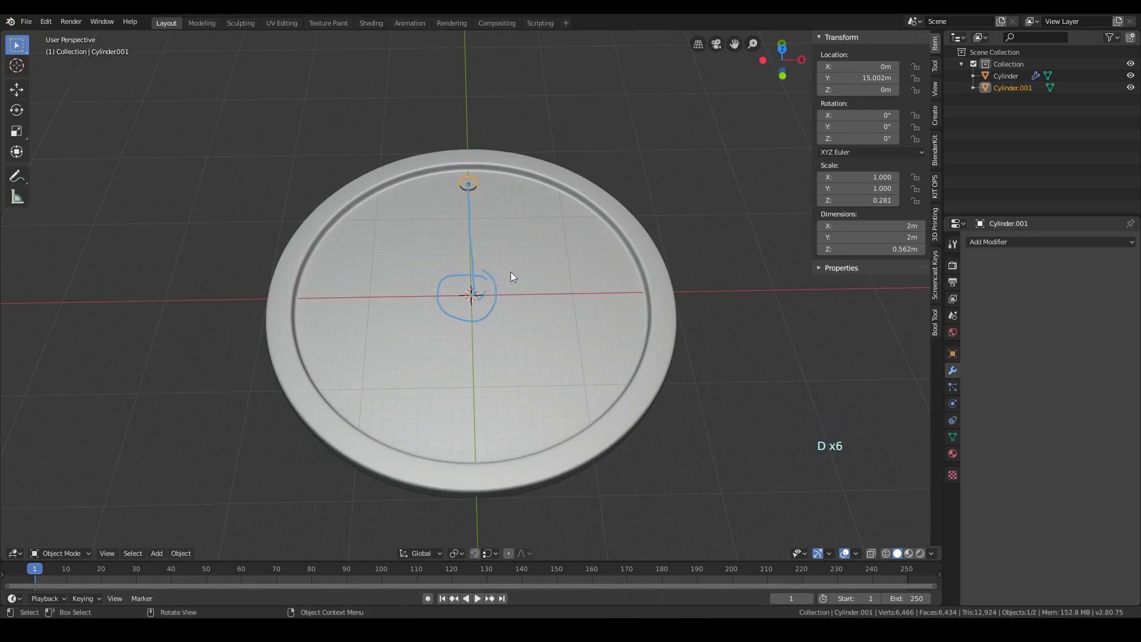
{"action": "mouse_move", "coordinate": [511, 273]}
{"action": "right_mouse_down"}
{"action": "mouse_move", "coordinate": [424, 295]}
{"action": "mouse_move", "coordinate": [516, 307]}
{"action": "mouse_move", "coordinate": [487, 302]}
{"action": "mouse_move", "coordinate": [466, 205]}
{"action": "right_mouse_up"}
{"action": "key", "text": "d"}
{"action": "key", "text": "r"}
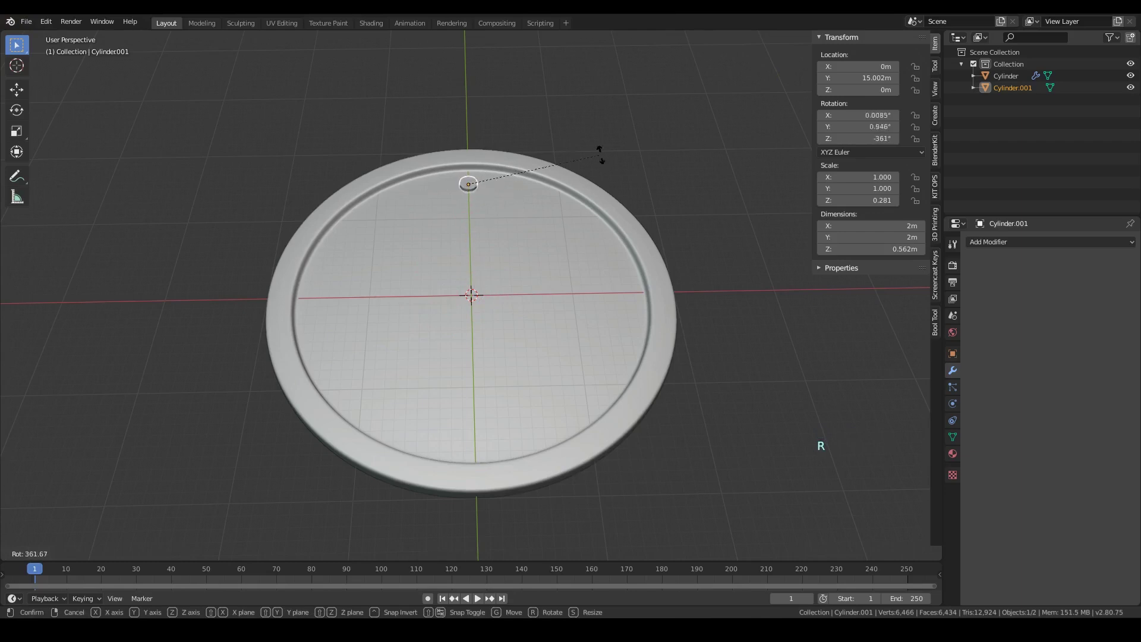
{"action": "right_click", "coordinate": [518, 191]}
Apply All Transforms to Cylinder.001, then test-rotate it around the new origin and cancel.
{"action": "left_click", "coordinate": [188, 552]}
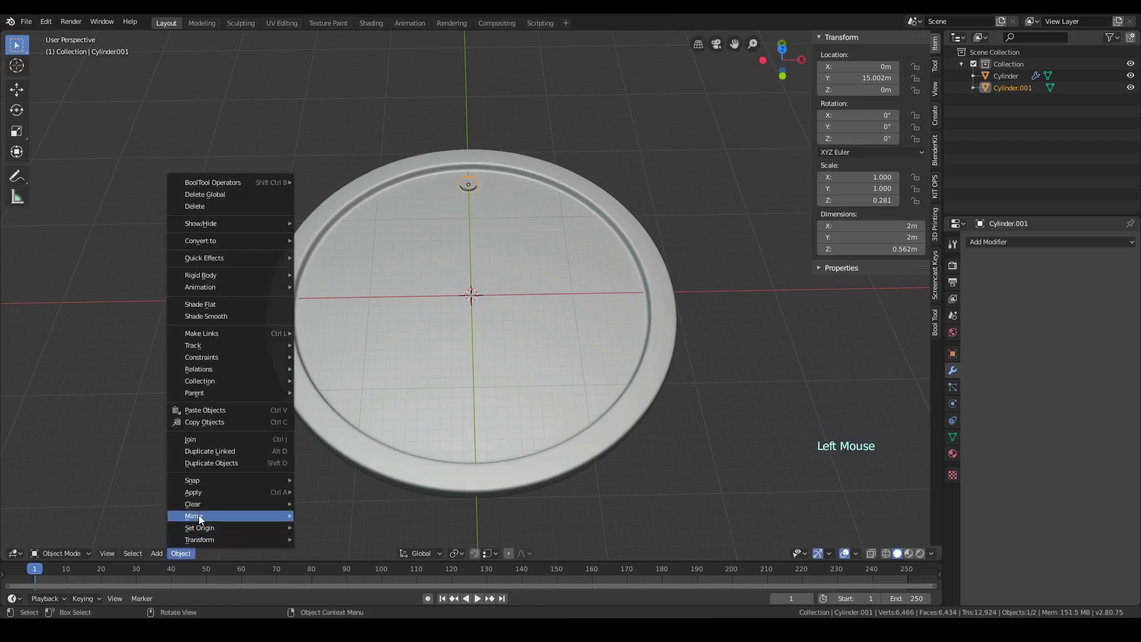
{"action": "mouse_move", "coordinate": [205, 492]}
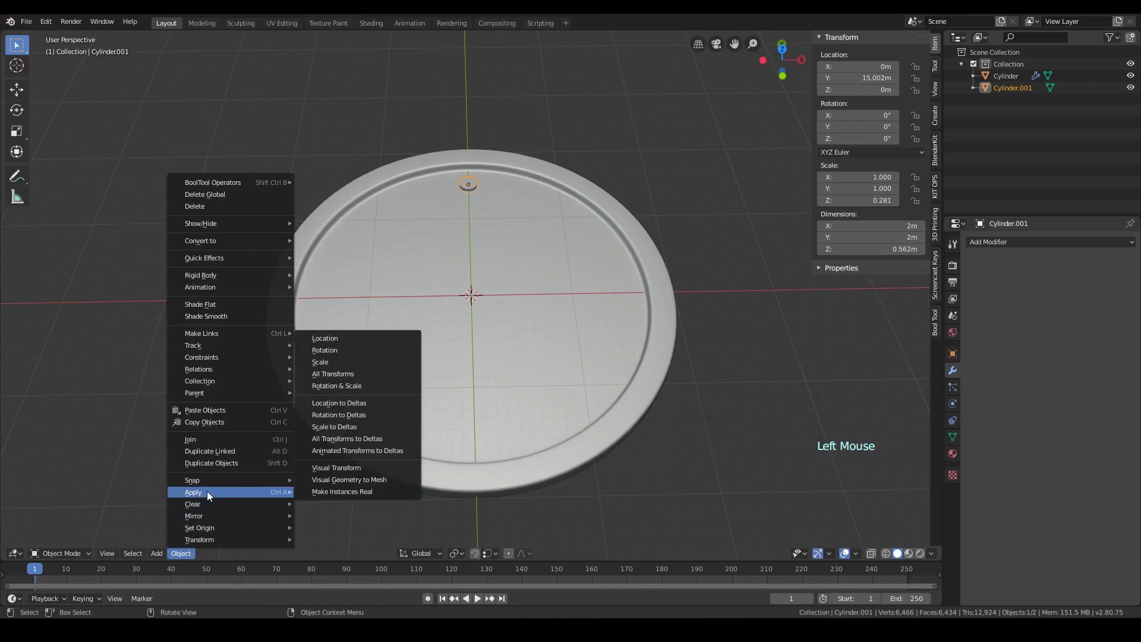
{"action": "left_click", "coordinate": [355, 374]}
{"action": "key", "text": "r"}
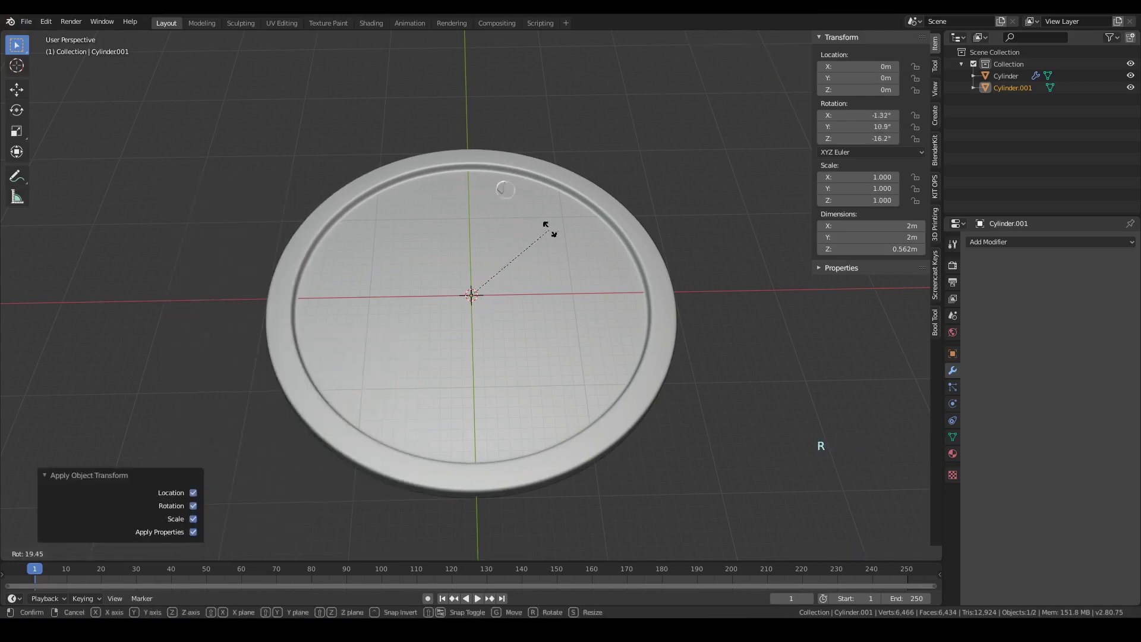
{"action": "right_click", "coordinate": [522, 221]}
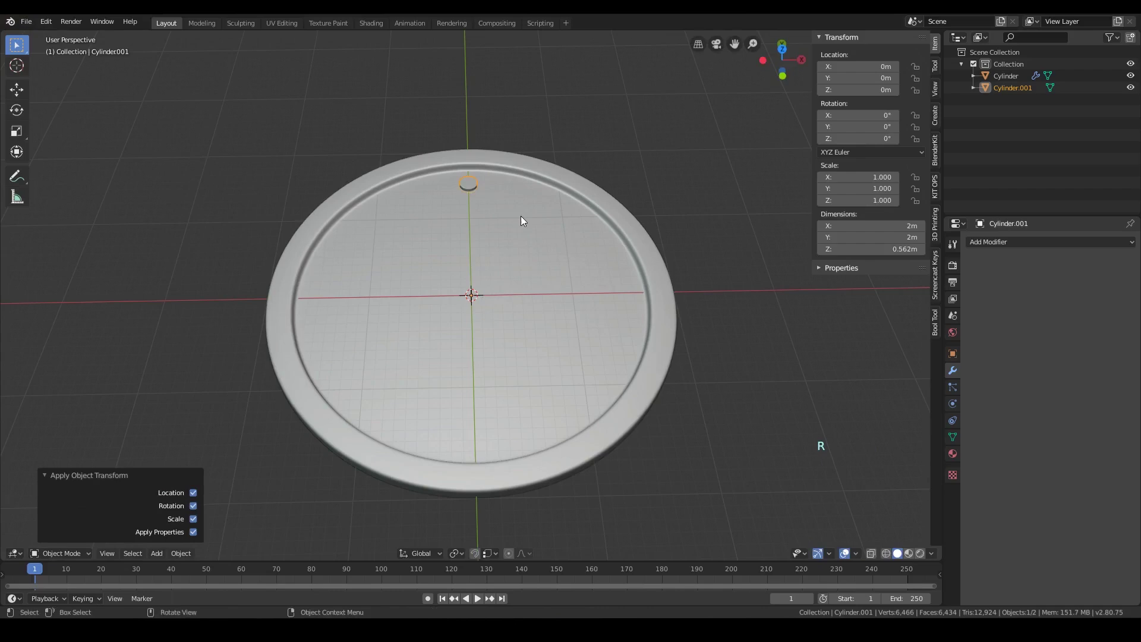
{"action": "key", "text": "r"}
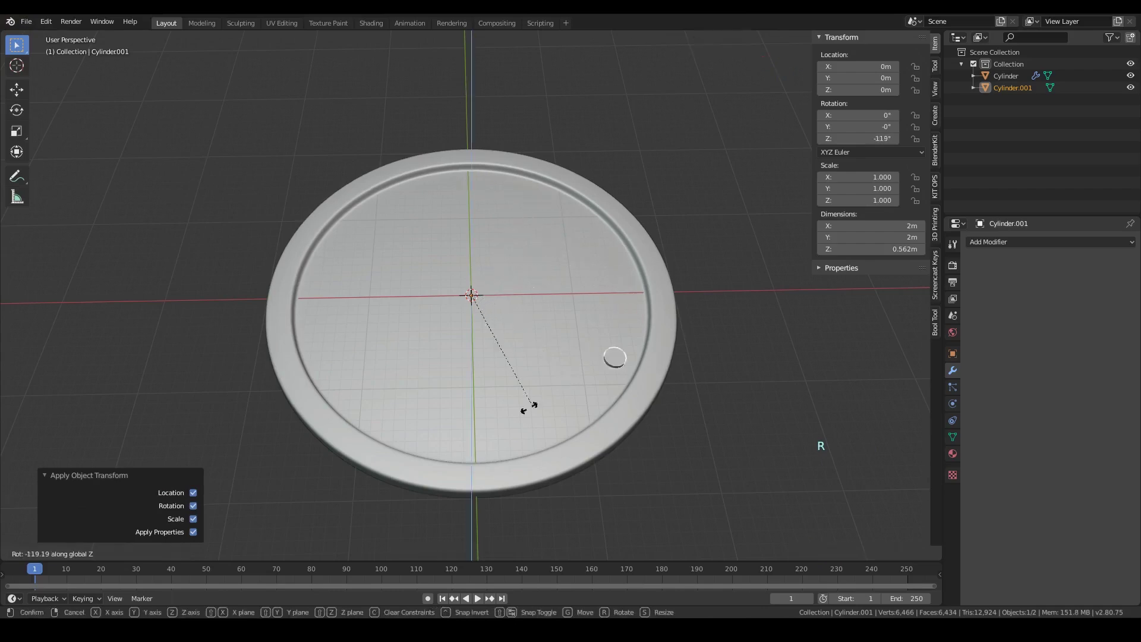
{"action": "right_click", "coordinate": [539, 222]}
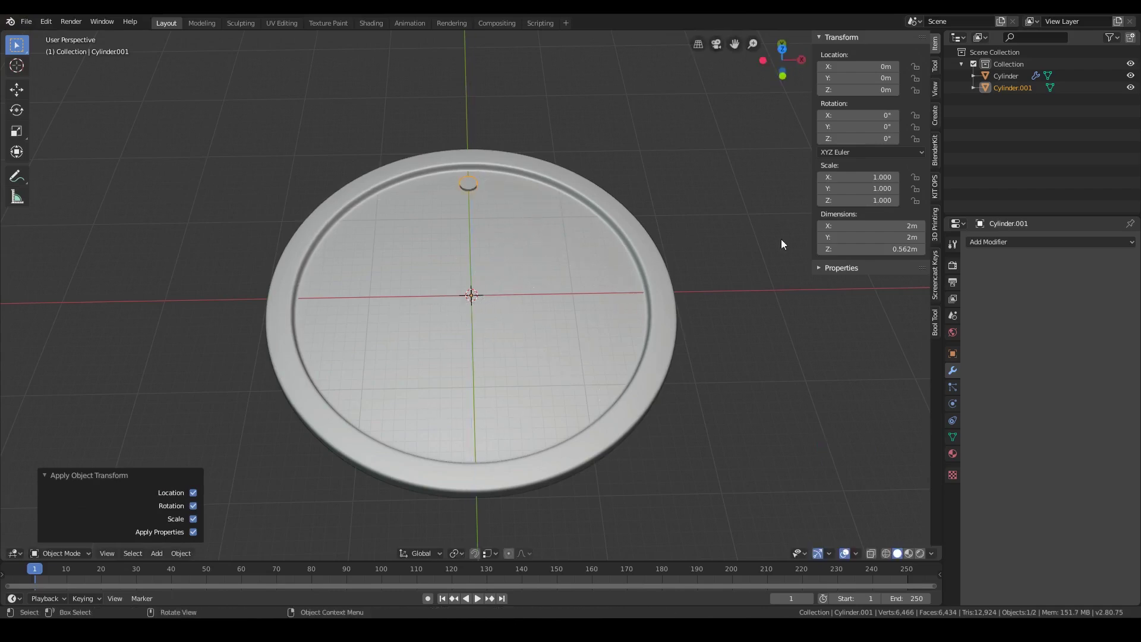
Add an Array modifier to Cylinder.001 with Count 12 and Relative Offset unchecked.
{"action": "left_click", "coordinate": [1024, 242]}
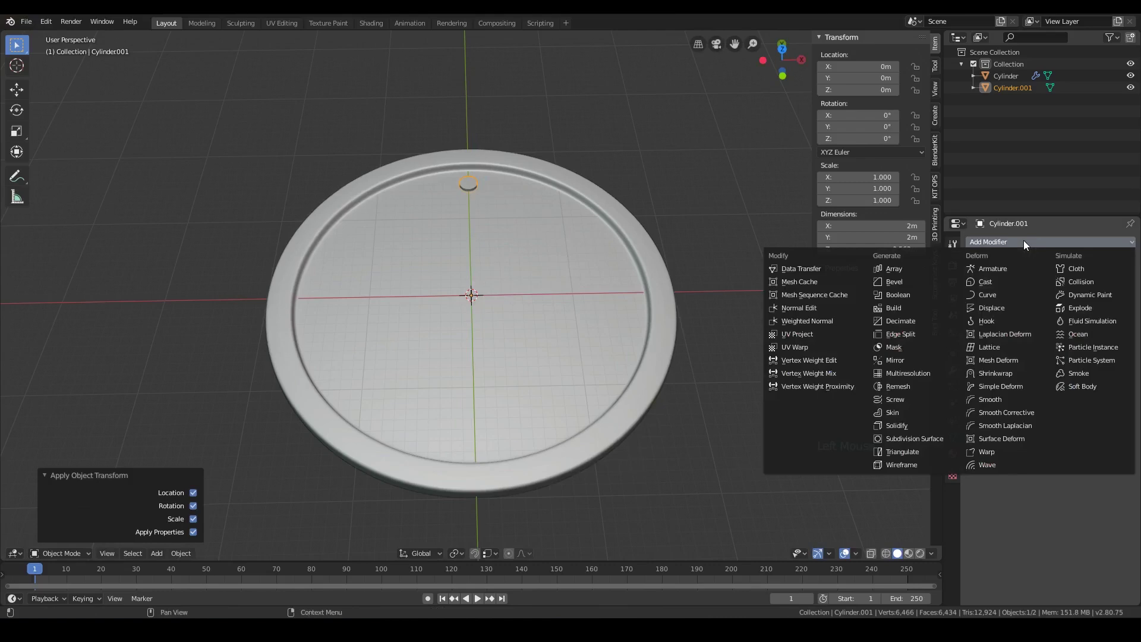
{"action": "left_click", "coordinate": [915, 269]}
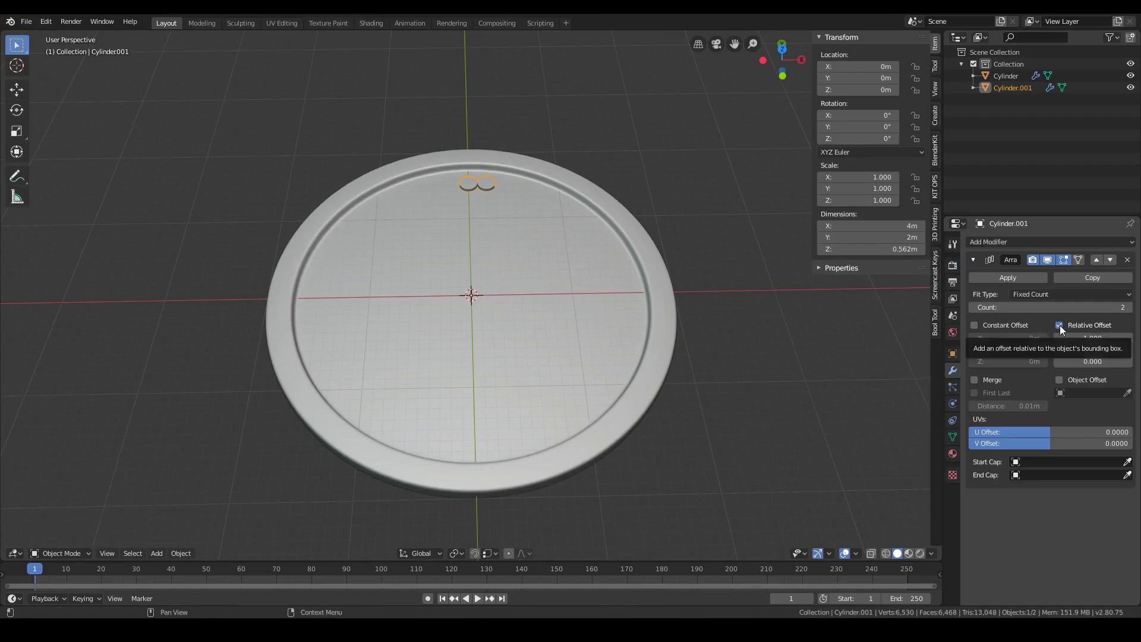
{"action": "left_click", "coordinate": [1106, 308]}
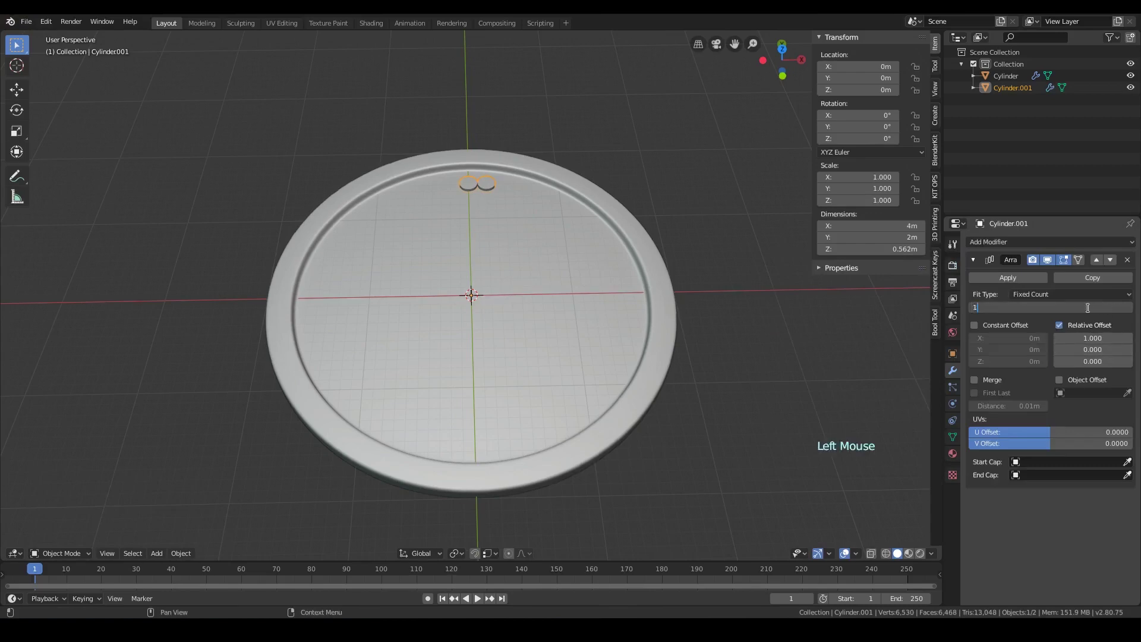
{"action": "type", "text": "12"}
{"action": "key", "text": "Return"}
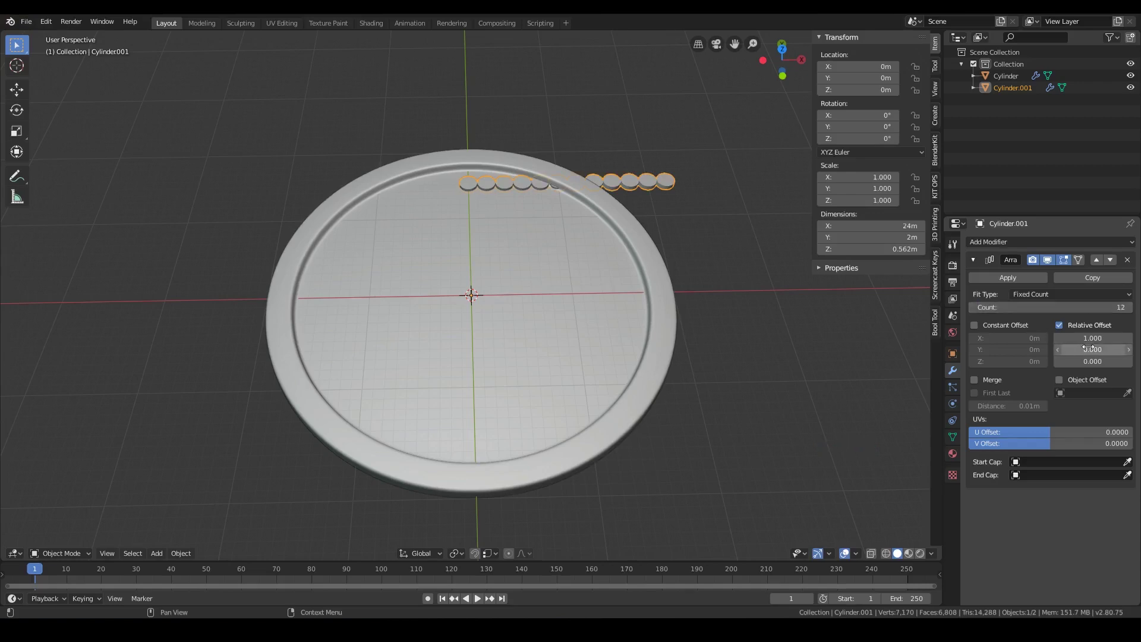
{"action": "left_click", "coordinate": [1060, 324]}
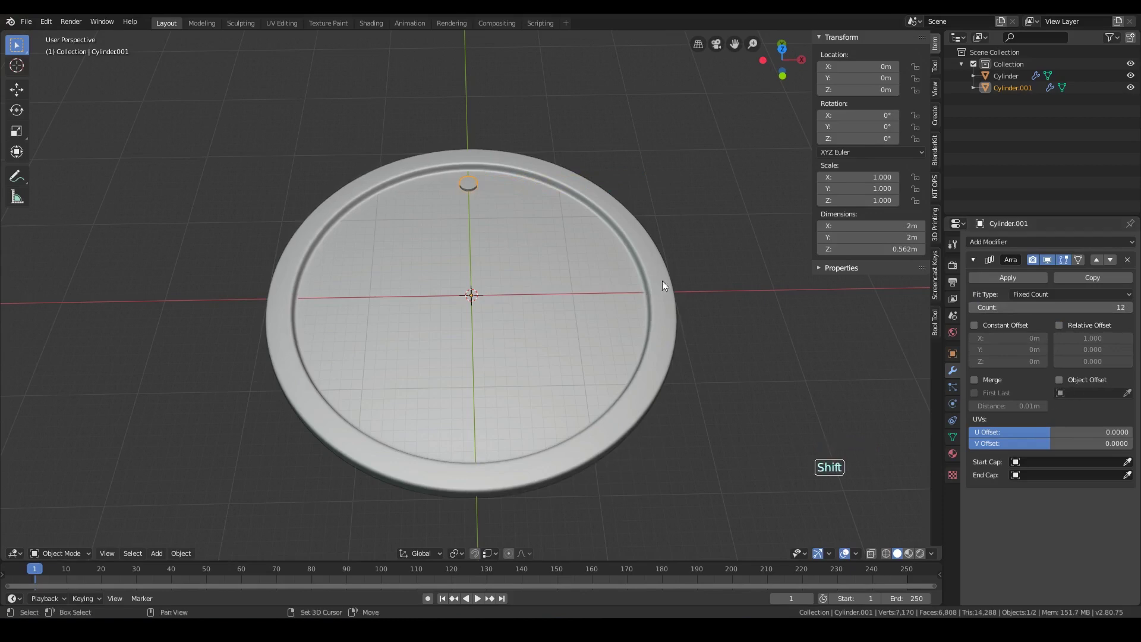
Add a plain-axes Empty at the origin.
{"action": "key", "text": "shift+a"}
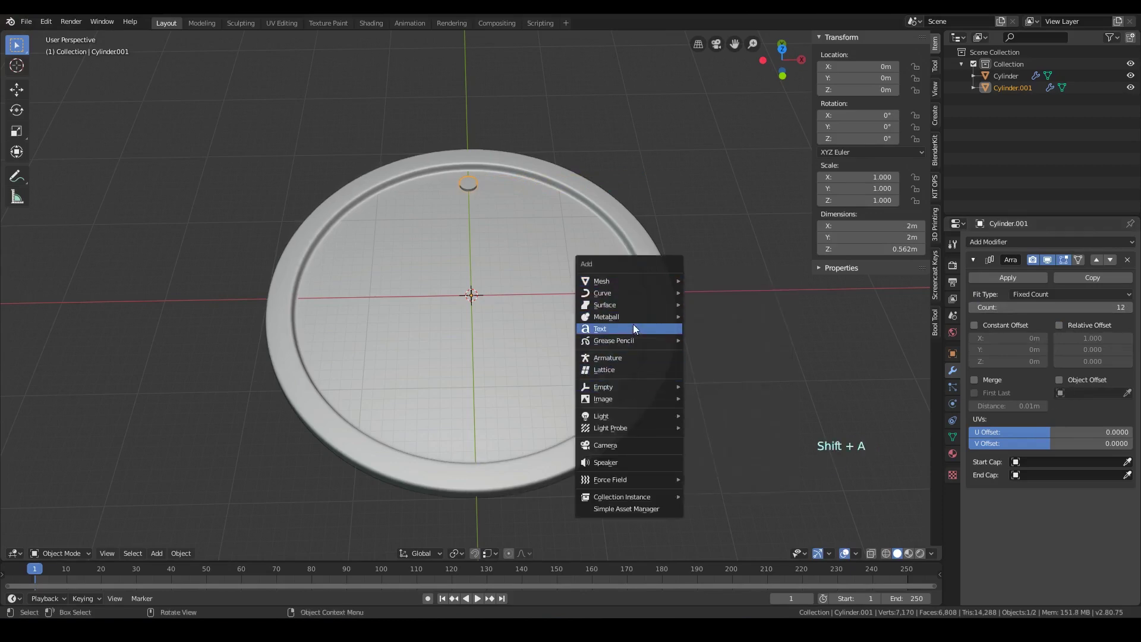
{"action": "mouse_move", "coordinate": [633, 386]}
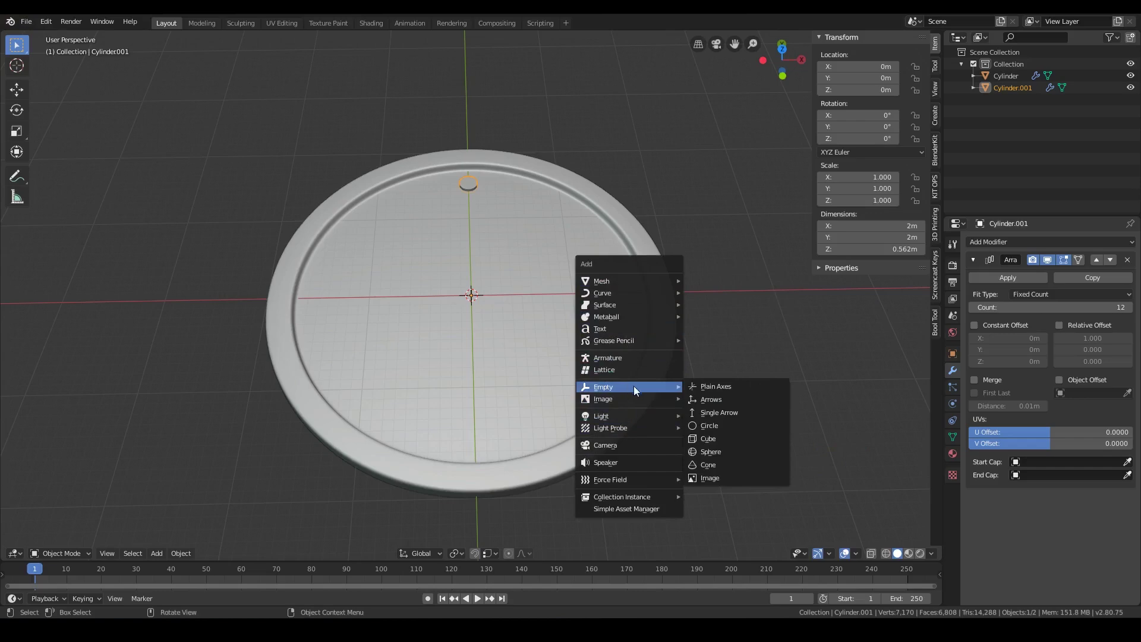
{"action": "left_click", "coordinate": [702, 387]}
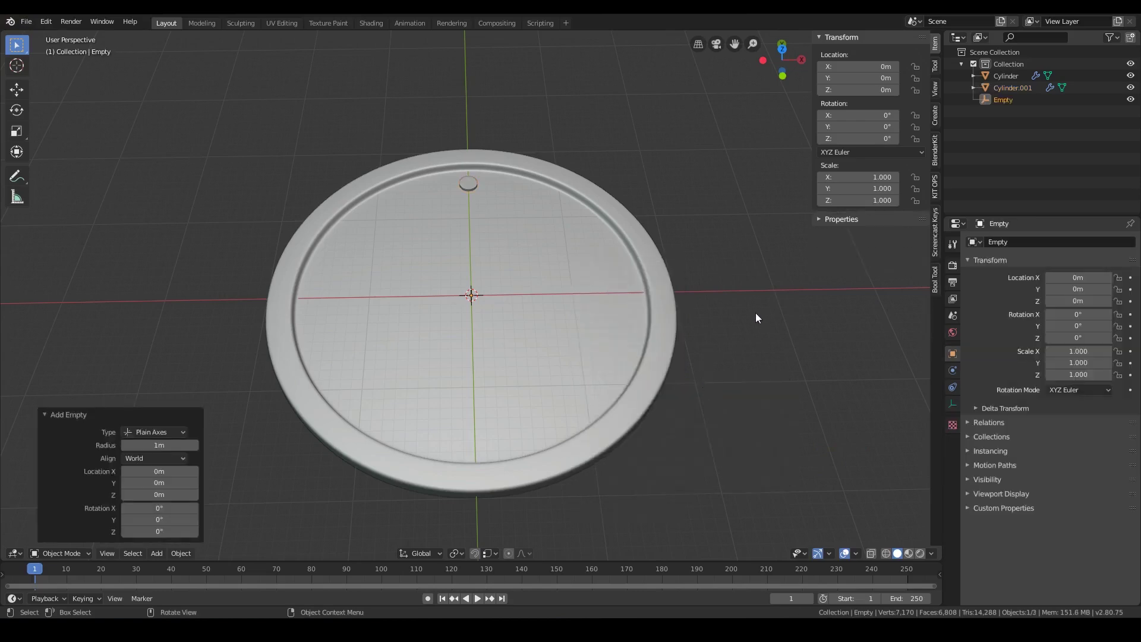
Enable Object Offset on Cylinder.001's array, set to the Empty, then reselect the Empty.
{"action": "left_click", "coordinate": [730, 278]}
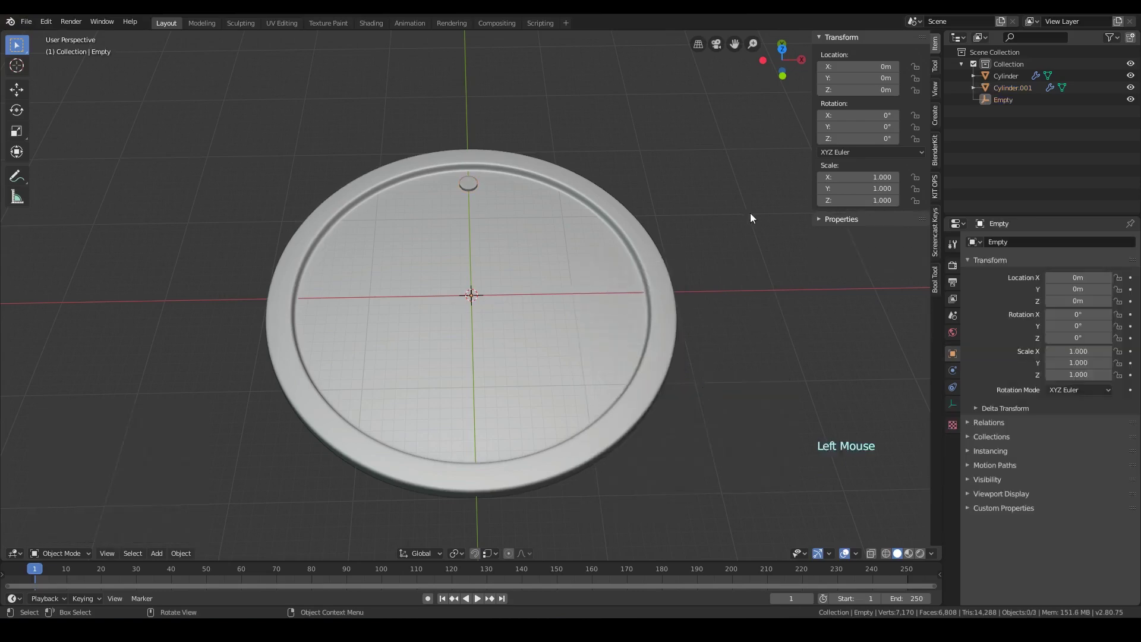
{"action": "left_click", "coordinate": [467, 181]}
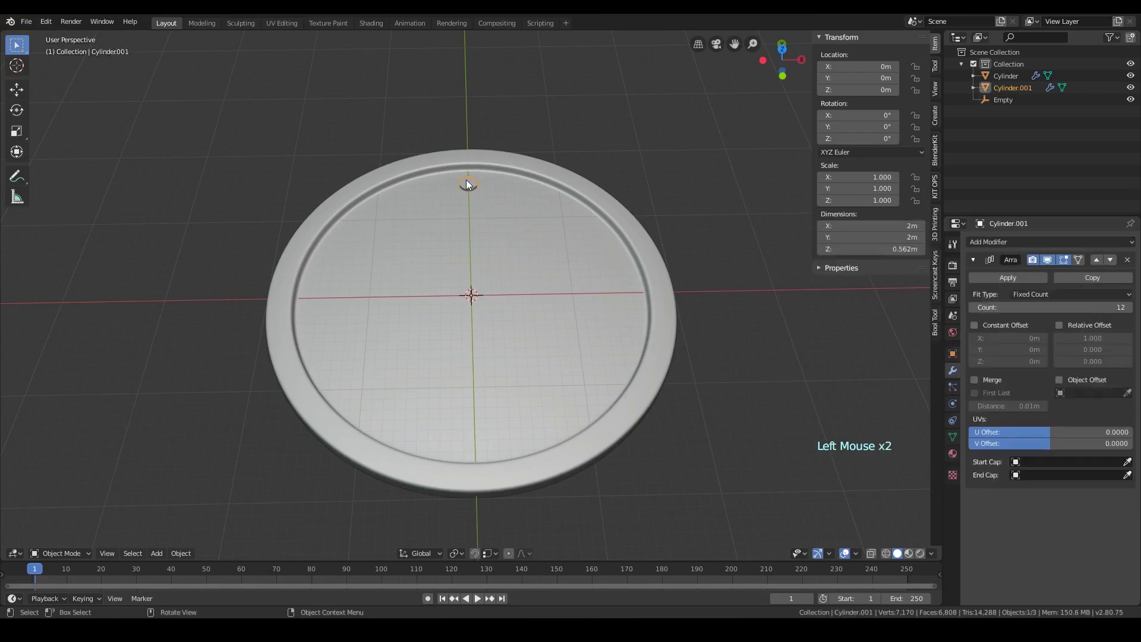
{"action": "left_click", "coordinate": [1082, 379]}
{"action": "left_click", "coordinate": [1097, 392]}
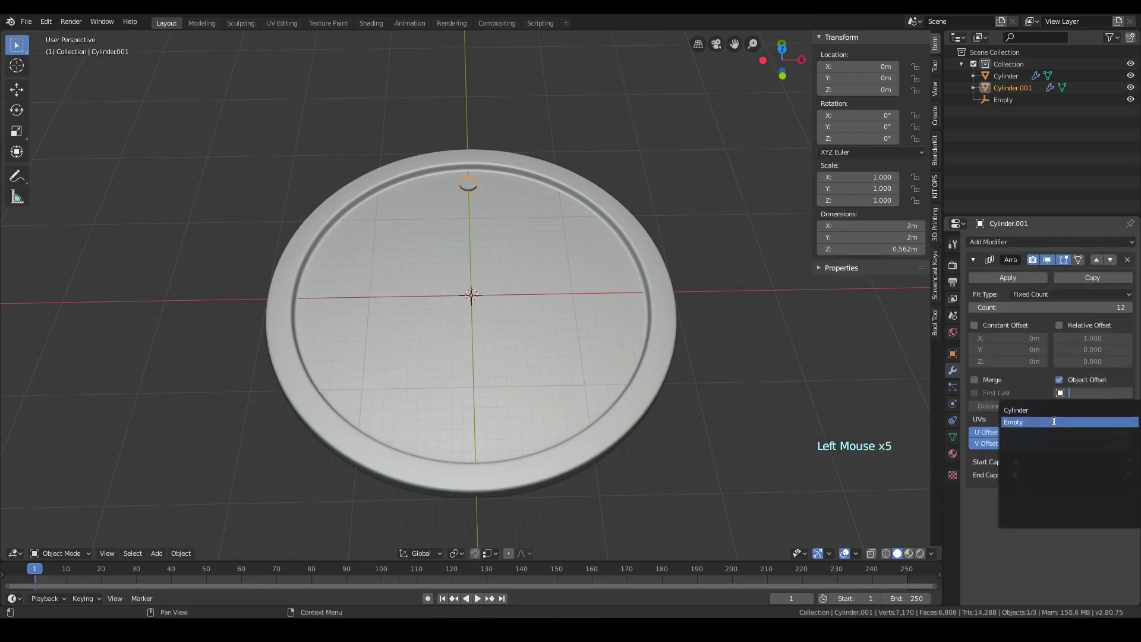
{"action": "left_click", "coordinate": [1056, 420]}
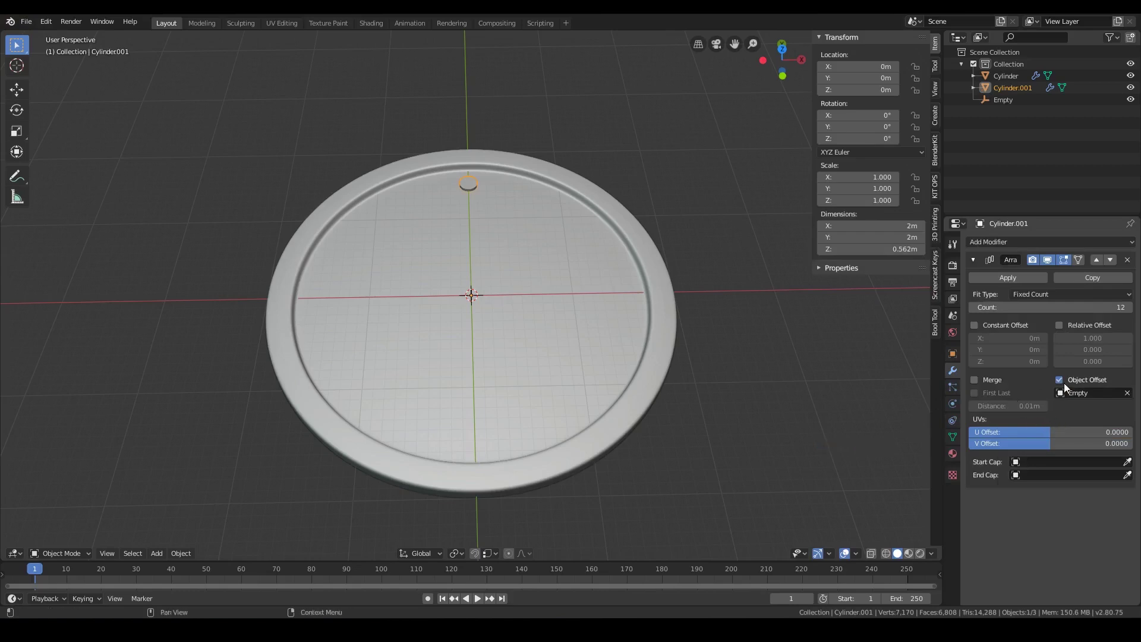
{"action": "left_click", "coordinate": [763, 277]}
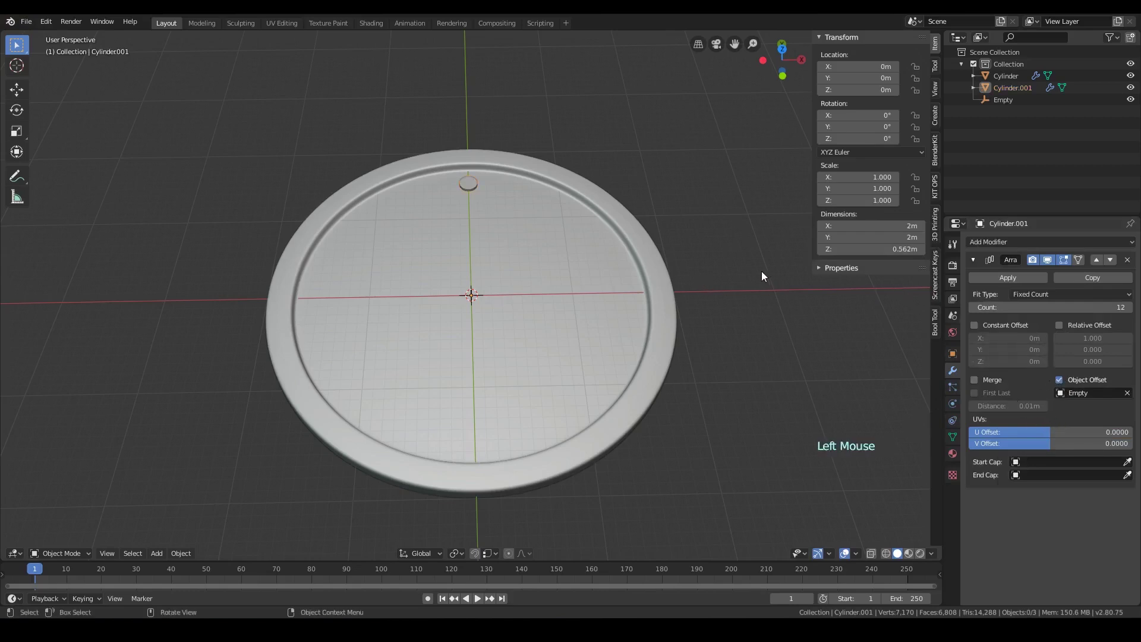
{"action": "left_click", "coordinate": [1008, 99]}
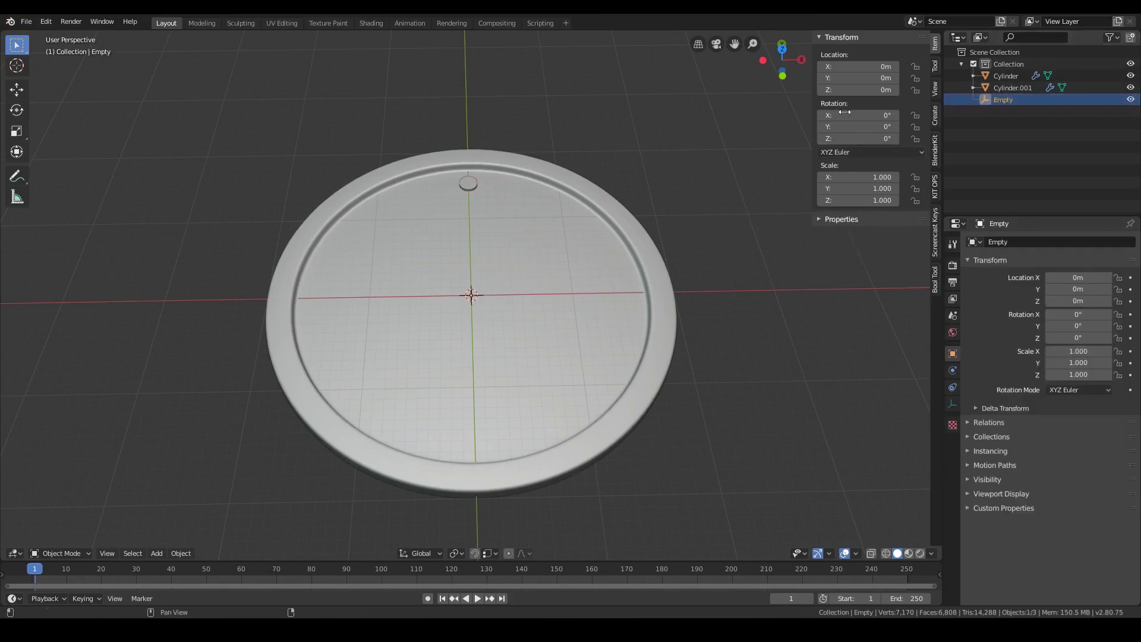
Rotate the Empty 30° on Z, spreading the copies around the rim.
{"action": "left_click", "coordinate": [863, 137]}
{"action": "type", "text": "3"}
{"action": "key", "text": "Return"}
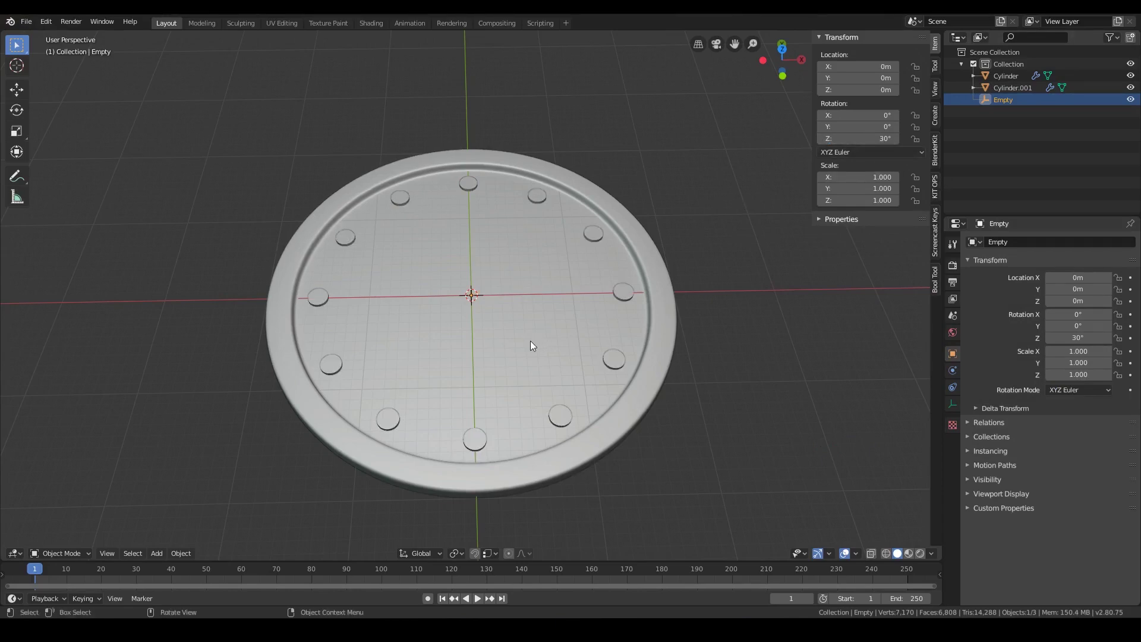
Annotate the 30° angle between neighbouring copies with two lines and an arc.
{"action": "key", "text": "ctrl+d"}
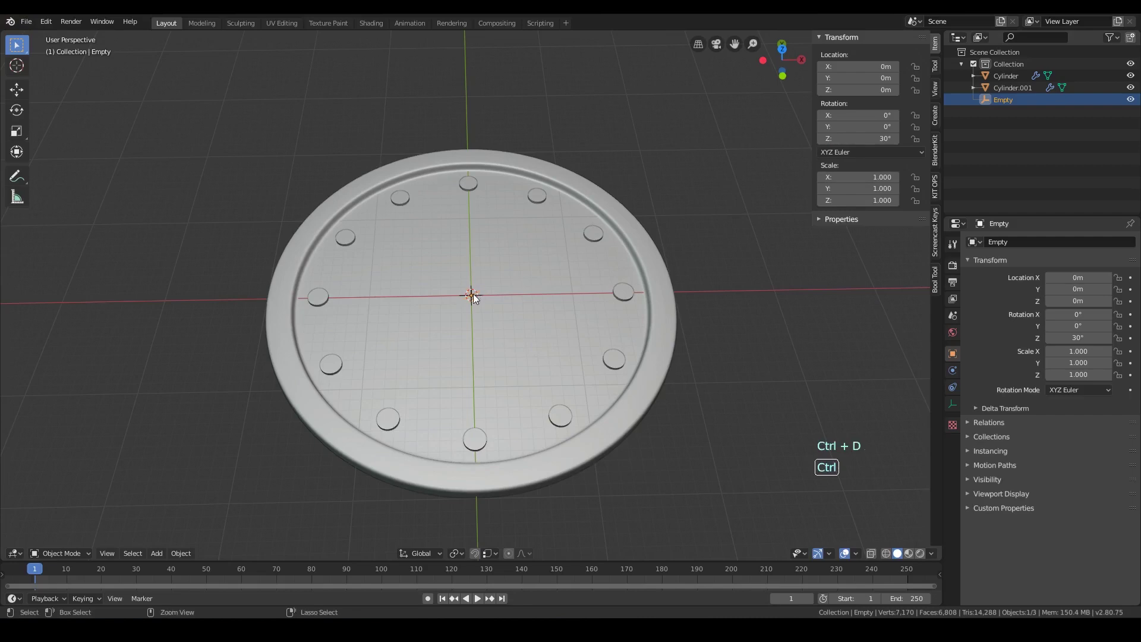
{"action": "key", "text": "ctrl+d"}
{"action": "left_click", "coordinate": [473, 294], "text": "ctrl"}
{"action": "key", "text": "ctrl+d"}
{"action": "key", "text": "ctrl+d"}
{"action": "key", "text": "ctrl+d"}
{"action": "key", "text": "ctrl+d"}
{"action": "key", "text": "ctrl+d"}
{"action": "key", "text": "ctrl+d"}
{"action": "key", "text": "ctrl+d"}
{"action": "key", "text": "ctrl+d"}
{"action": "key", "text": "ctrl+d"}
{"action": "key", "text": "ctrl+d"}
{"action": "key", "text": "ctrl+d"}
{"action": "key", "text": "ctrl+d"}
{"action": "key", "text": "ctrl+d"}
{"action": "key", "text": "ctrl+d"}
{"action": "key", "text": "ctrl+d"}
{"action": "key", "text": "ctrl+d"}
{"action": "key", "text": "ctrl+d"}
{"action": "key", "text": "ctrl+d"}
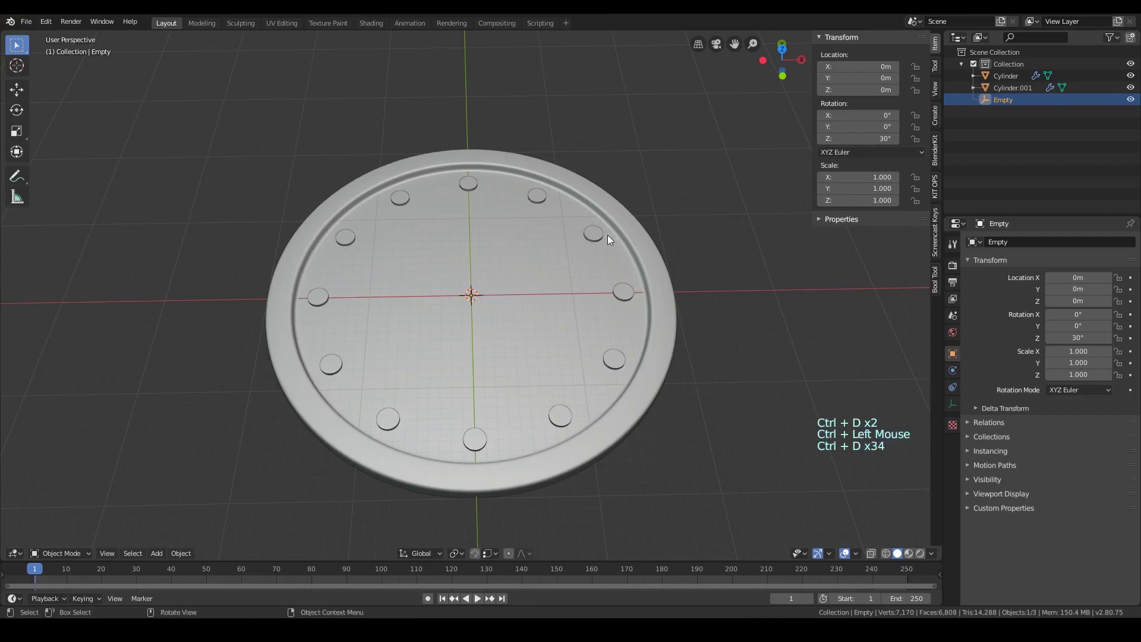
{"action": "key", "text": "d"}
{"action": "key", "text": "d"}
{"action": "key", "text": "d"}
{"action": "key", "text": "d"}
{"action": "key", "text": "d"}
{"action": "key", "text": "d"}
{"action": "key", "text": "d"}
{"action": "key", "text": "d"}
{"action": "key", "text": "d"}
{"action": "key", "text": "d"}
{"action": "key", "text": "d"}
{"action": "key", "text": "d"}
{"action": "key", "text": "d"}
{"action": "left_click_drag", "start_coordinate": [471, 296], "coordinate": [580, 241]}
{"action": "key", "text": "d"}
{"action": "key", "text": "d"}
{"action": "key", "text": "d"}
{"action": "key", "text": "d"}
{"action": "key", "text": "d"}
{"action": "key", "text": "d"}
{"action": "key", "text": "d"}
{"action": "key", "text": "d"}
{"action": "left_click", "coordinate": [501, 289]}
{"action": "left_click_drag", "start_coordinate": [501, 290], "coordinate": [603, 290]}
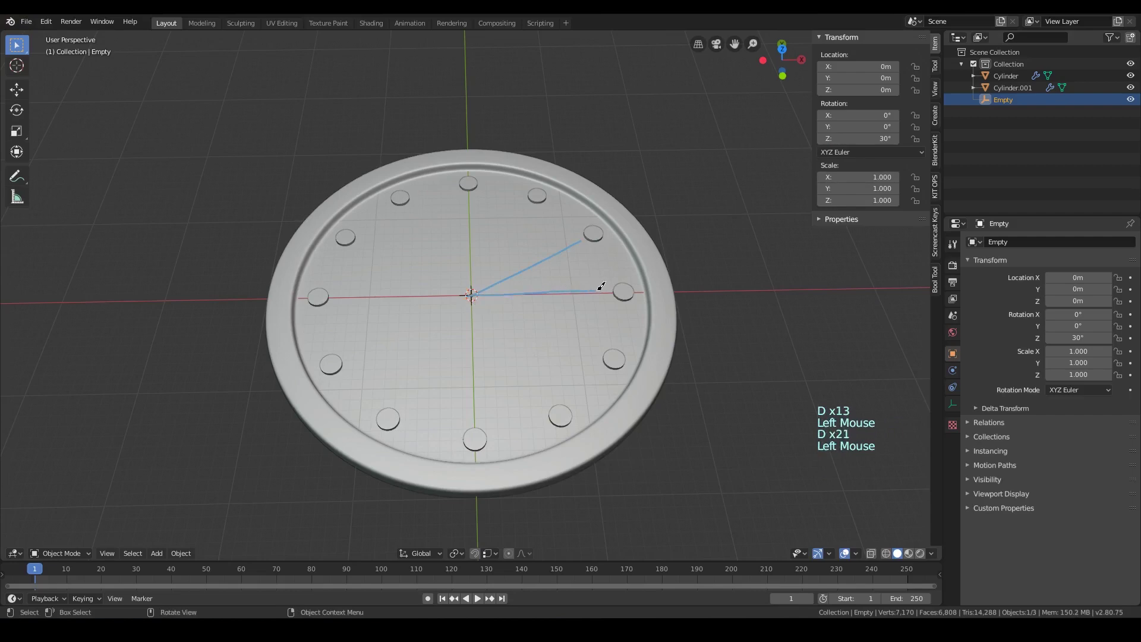
{"action": "key", "text": "d"}
{"action": "mouse_move", "coordinate": [511, 277]}
{"action": "left_mouse_down"}
{"action": "mouse_move", "coordinate": [525, 297]}
{"action": "mouse_move", "coordinate": [532, 274]}
{"action": "mouse_move", "coordinate": [543, 282]}
{"action": "mouse_move", "coordinate": [565, 268]}
{"action": "left_mouse_up"}
{"action": "key", "text": "d"}
{"action": "key", "text": "d"}
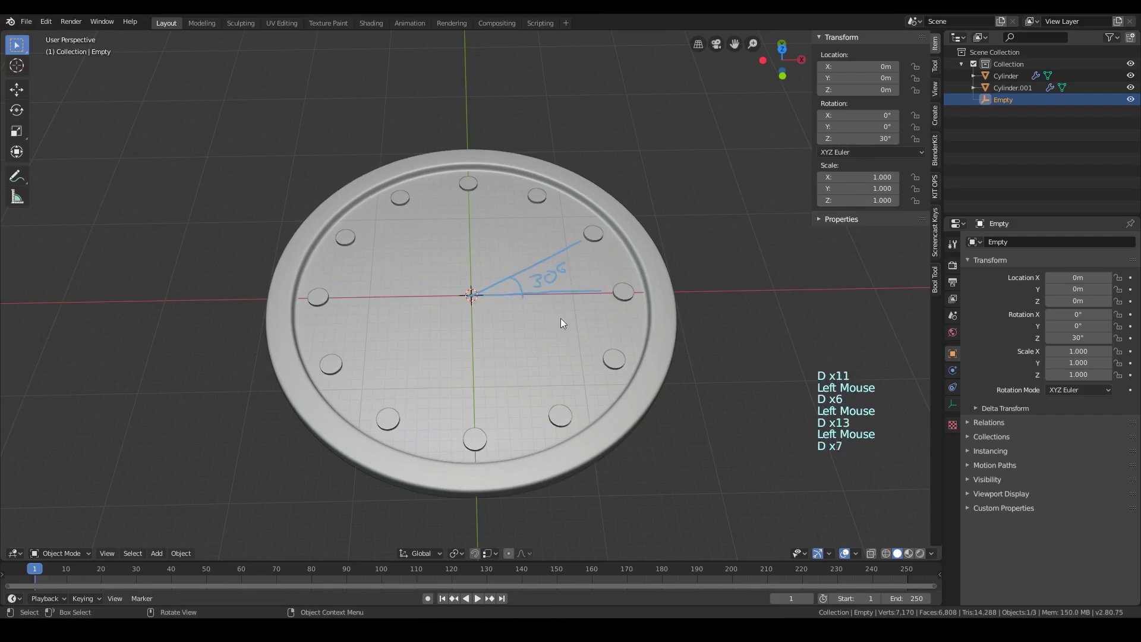
{"action": "key", "text": "ctrl"}
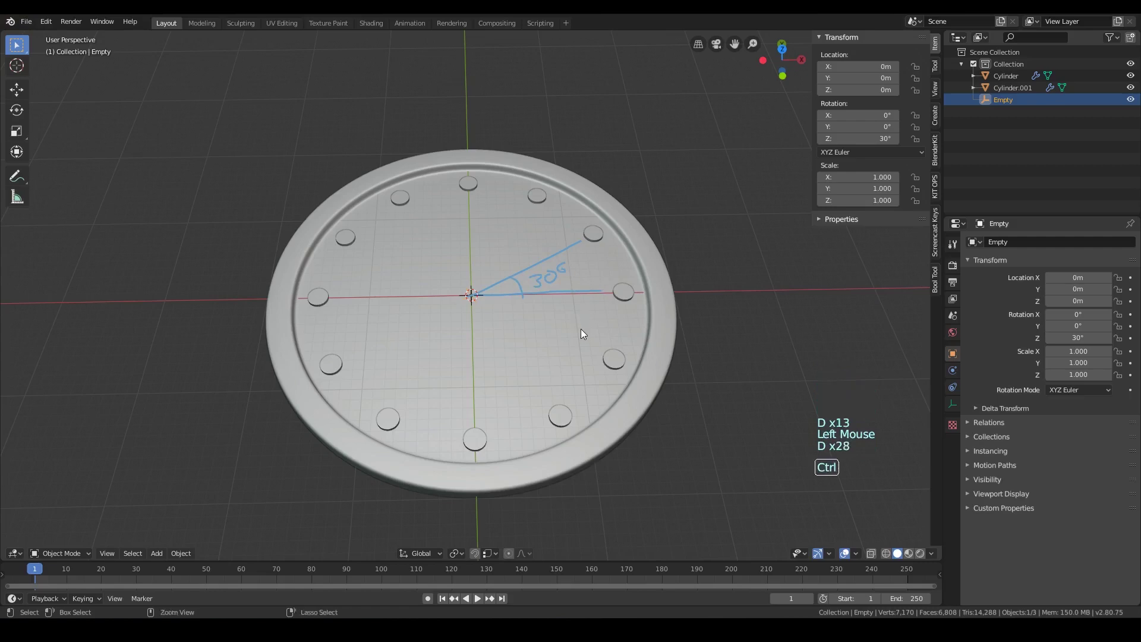
{"action": "key", "text": "ctrl+z"}
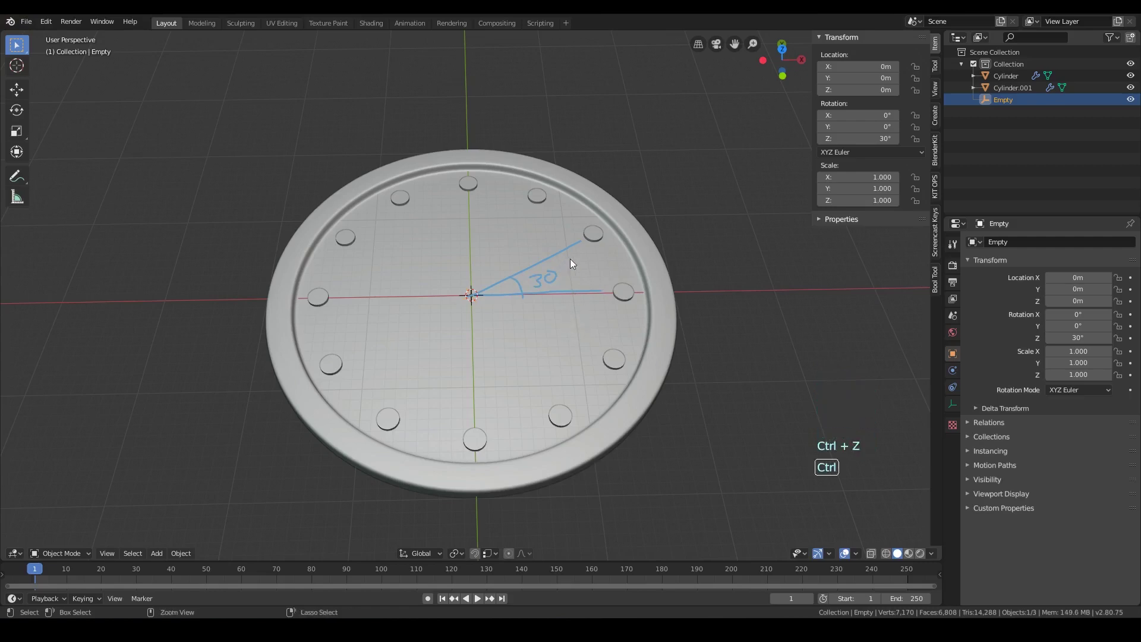
Erase the blue 30° angle annotation strokes.
{"action": "key", "text": "ctrl+d"}
{"action": "right_click", "coordinate": [583, 241], "text": "ctrl"}
{"action": "key", "text": "ctrl+d"}
{"action": "key", "text": "d"}
{"action": "mouse_move", "coordinate": [555, 254]}
{"action": "right_mouse_down"}
{"action": "mouse_move", "coordinate": [485, 283]}
{"action": "mouse_move", "coordinate": [575, 256]}
{"action": "mouse_move", "coordinate": [635, 285]}
{"action": "mouse_move", "coordinate": [495, 295]}
{"action": "right_mouse_up"}
{"action": "key", "text": "d"}
{"action": "key", "text": "d"}
{"action": "key", "text": "d"}
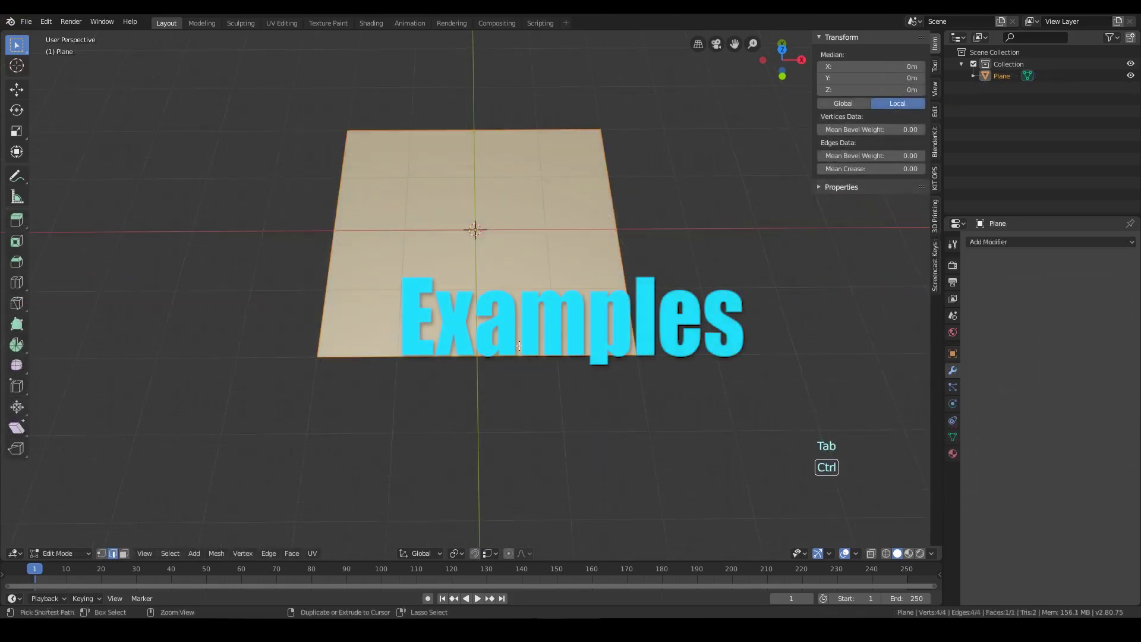
Add six evenly centred loop cuts across the plane.
{"action": "key", "text": "ctrl+r"}
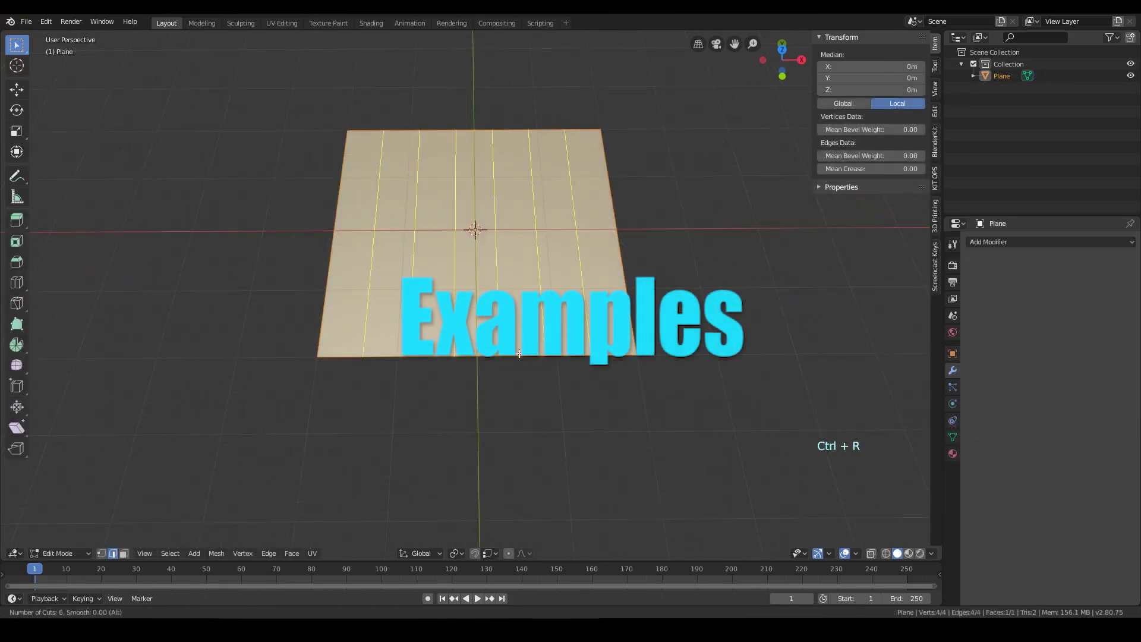
{"action": "left_click", "coordinate": [519, 353]}
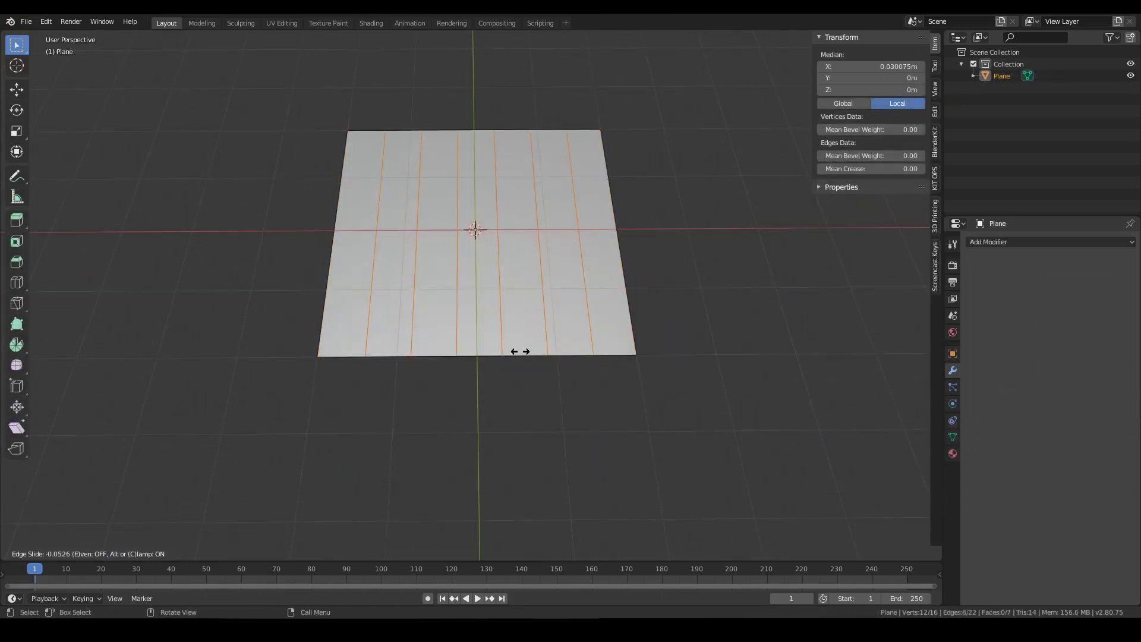
{"action": "right_click", "coordinate": [520, 351]}
{"action": "middle_click_drag", "start_coordinate": [461, 410], "coordinate": [439, 350]}
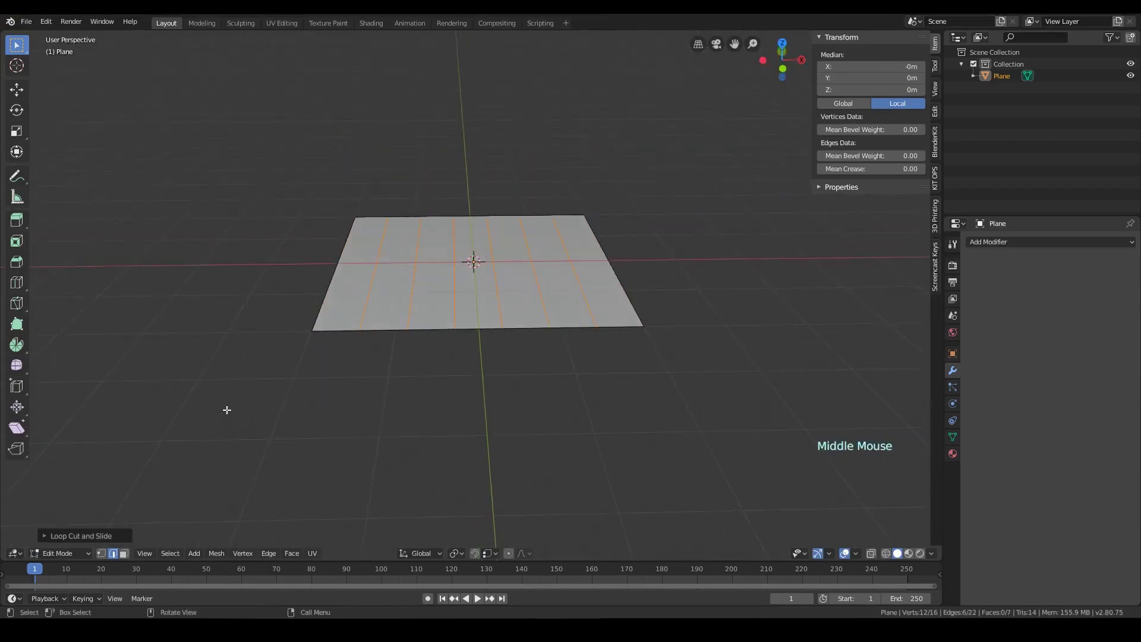
Raise every other edge loop 0.4755 m along Z to form zigzag ridges.
{"action": "left_click", "coordinate": [358, 320]}
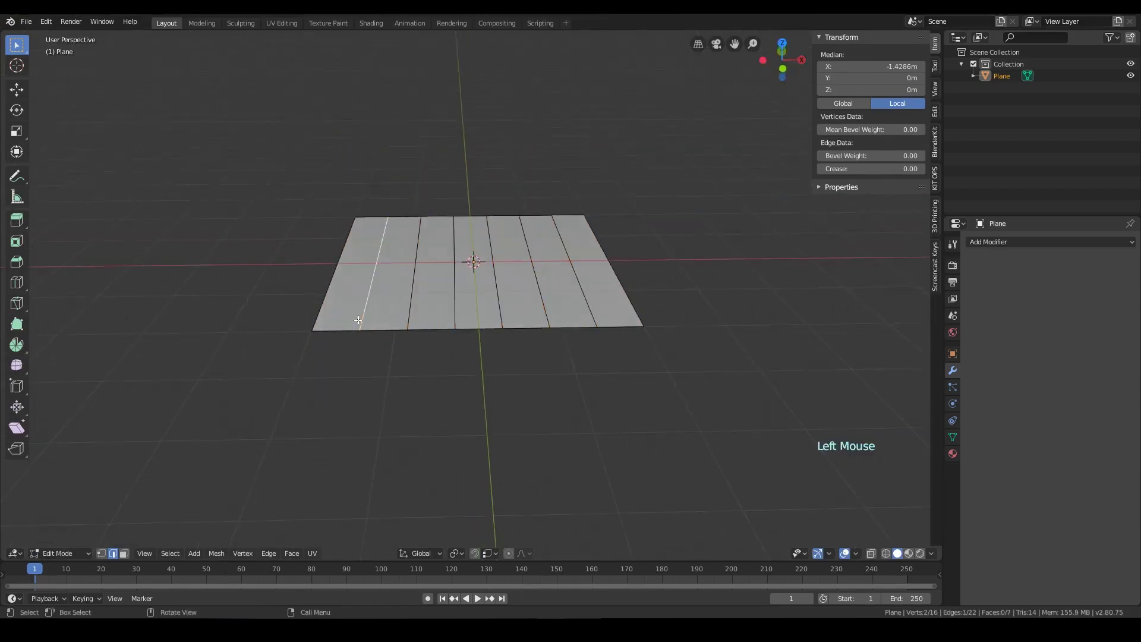
{"action": "left_click", "coordinate": [454, 304], "text": "shift"}
{"action": "left_click", "coordinate": [536, 297], "text": "shift"}
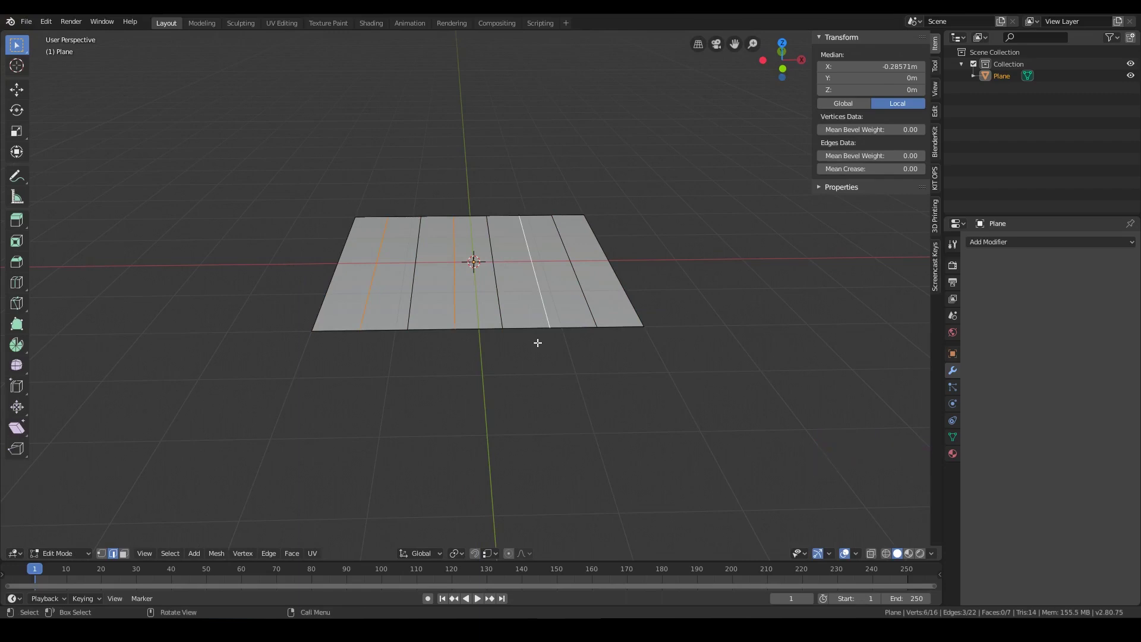
{"action": "key", "text": "g"}
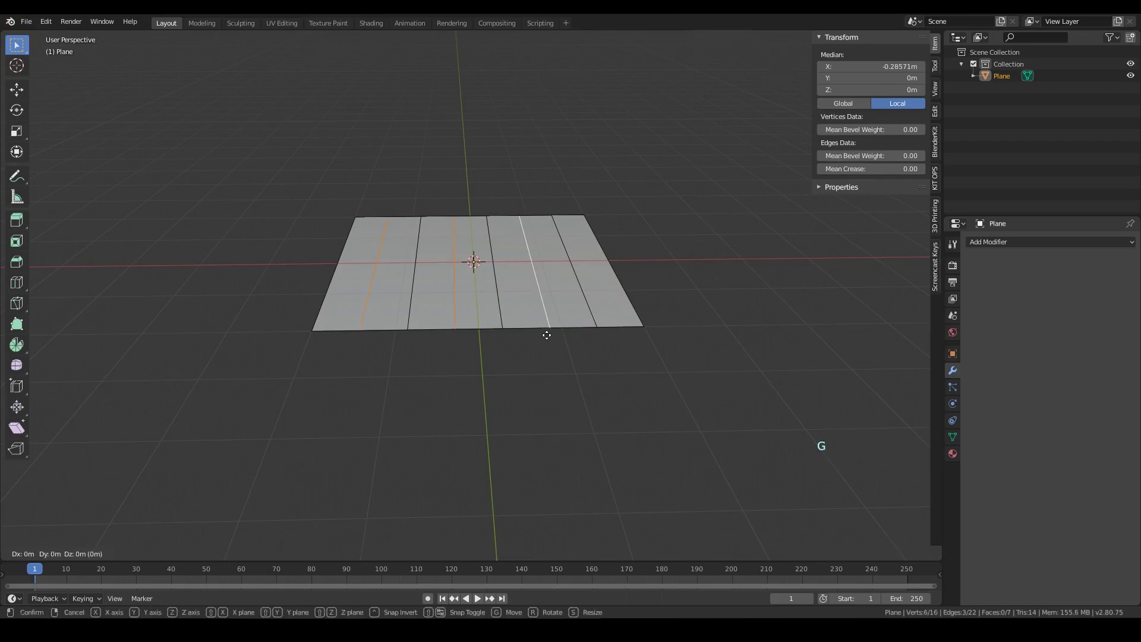
{"action": "key", "text": "z"}
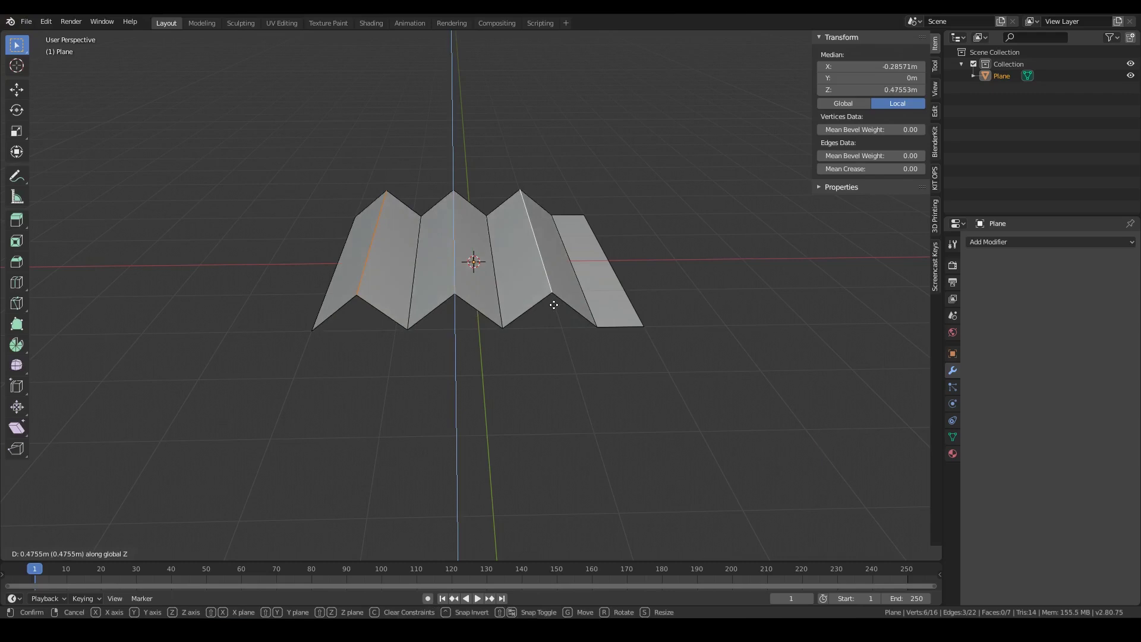
{"action": "left_click", "coordinate": [554, 305]}
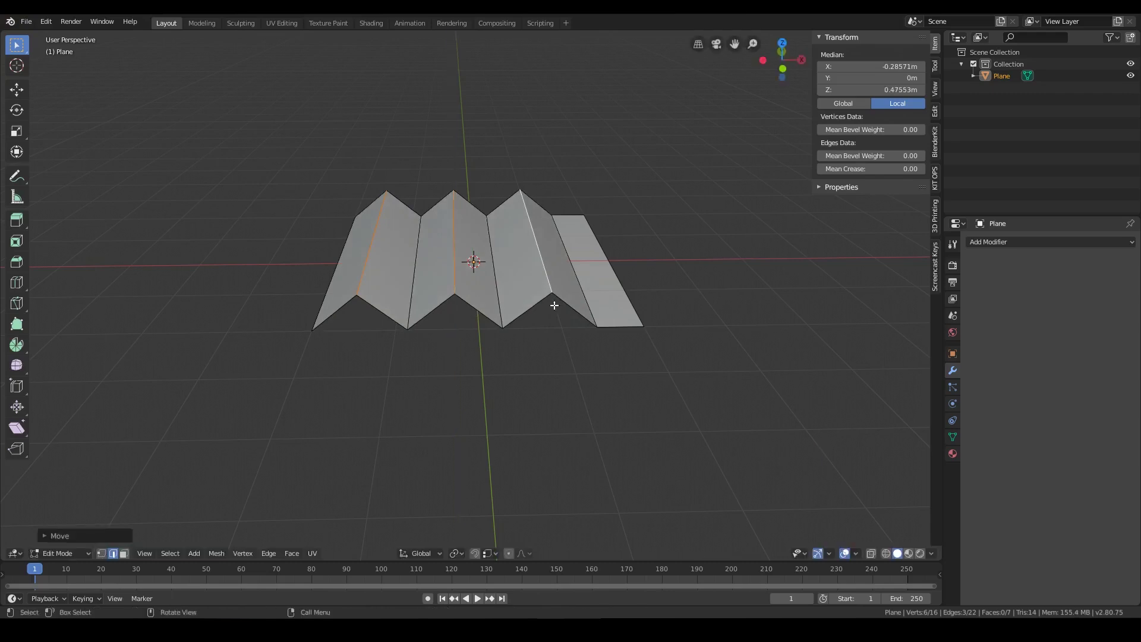
Delete the rightmost edge and leftover loose edges of the flat end strip.
{"action": "left_click", "coordinate": [637, 318]}
{"action": "key", "text": "Delete"}
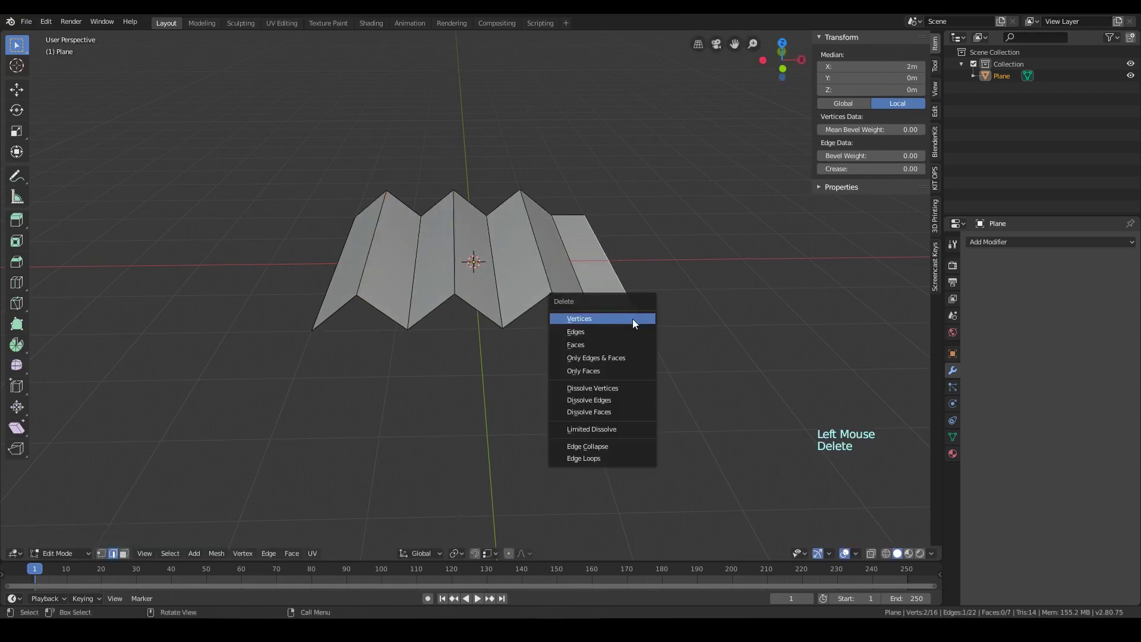
{"action": "left_click", "coordinate": [631, 329]}
{"action": "left_click", "coordinate": [577, 219], "text": "shift"}
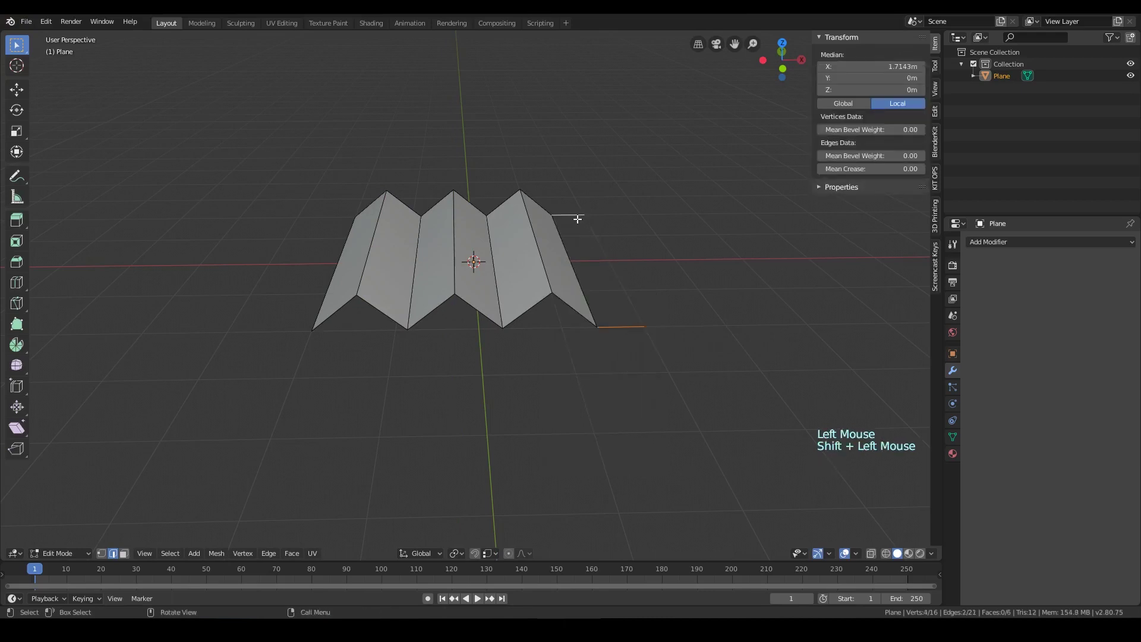
{"action": "key", "text": "Delete"}
{"action": "left_click", "coordinate": [573, 219]}
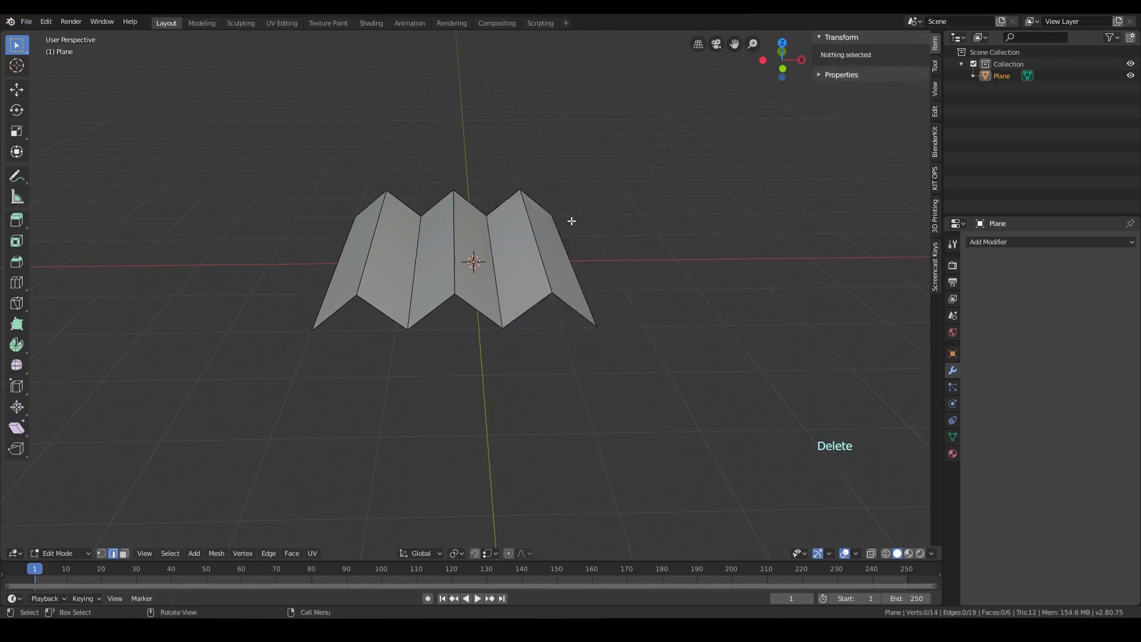
{"action": "right_click", "coordinate": [496, 389]}
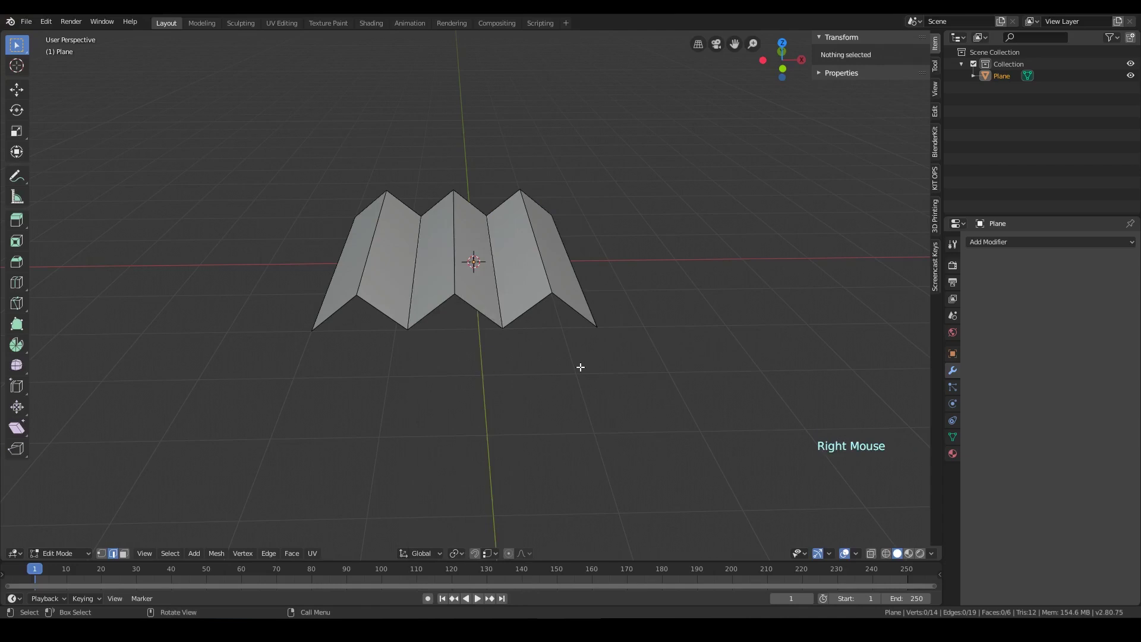
In Object Mode, rotate the zigzag plane 90° on X and switch to top view.
{"action": "key", "text": "Tab"}
{"action": "scroll", "coordinate": [580, 372], "scroll_direction": "down", "scroll_amount": 4}
{"action": "scroll", "coordinate": [570, 372], "scroll_direction": "up", "scroll_amount": 1}
{"action": "middle_click_drag", "start_coordinate": [564, 372], "coordinate": [548, 377]}
{"action": "scroll", "coordinate": [547, 377], "scroll_direction": "down", "scroll_amount": 4}
{"action": "middle_click_drag", "start_coordinate": [542, 337], "coordinate": [544, 312]}
{"action": "middle_click_drag", "start_coordinate": [543, 312], "coordinate": [537, 325]}
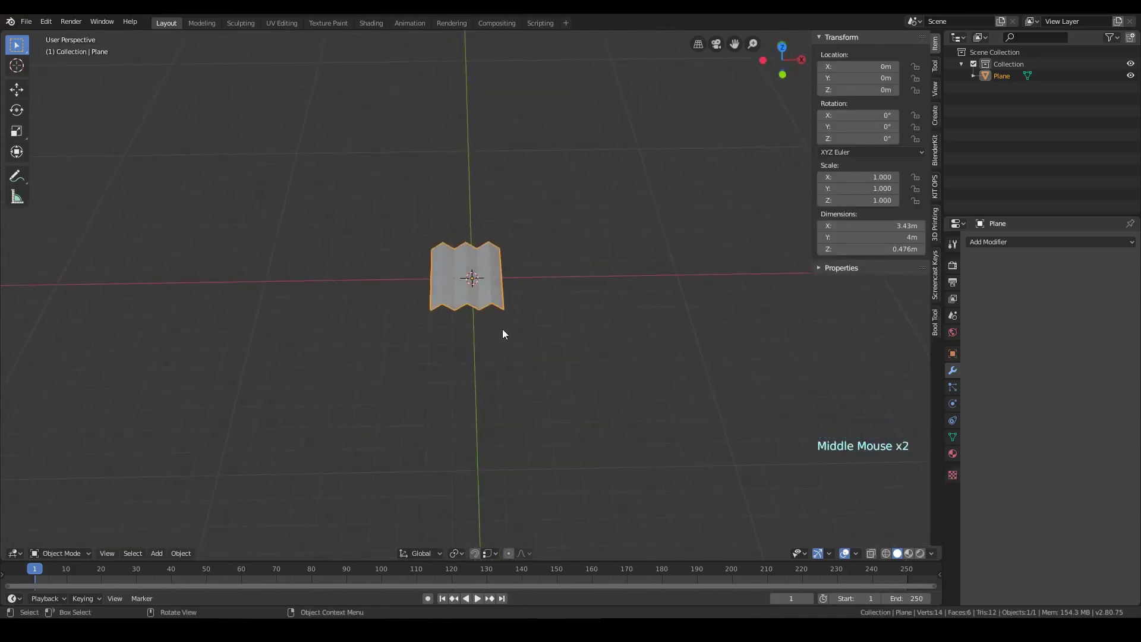
{"action": "type", "text": "r"}
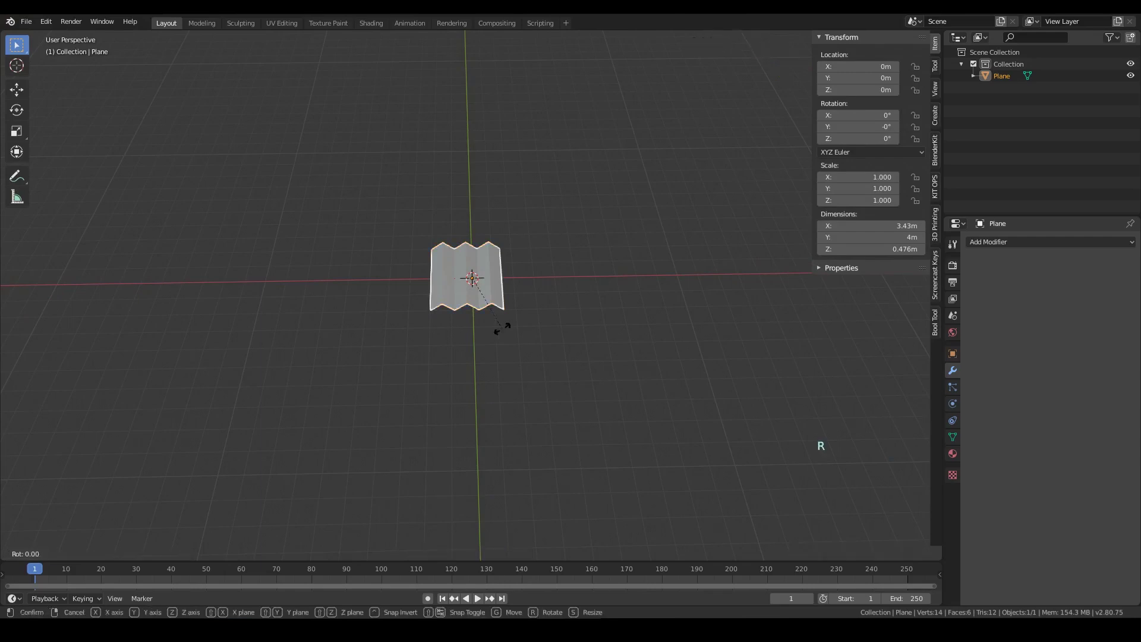
{"action": "type", "text": "x90"}
{"action": "key", "text": "Return"}
{"action": "scroll", "coordinate": [502, 334], "scroll_direction": "down", "scroll_amount": 3}
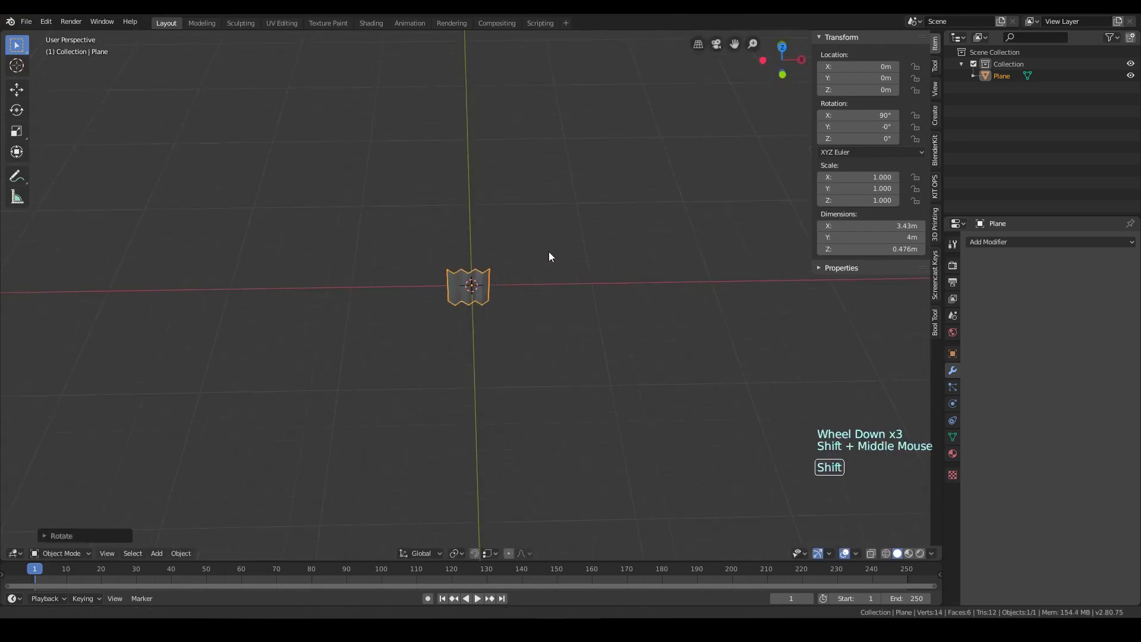
{"action": "middle_click_drag", "start_coordinate": [548, 255], "coordinate": [520, 406], "text": "shift"}
{"action": "middle_click_drag", "start_coordinate": [504, 458], "coordinate": [525, 324], "text": "shift"}
{"action": "key", "text": "KP_7"}
Add a Bezier circle scaled to 12.151, then reselect the zigzag plane.
{"action": "key", "text": "shift+a"}
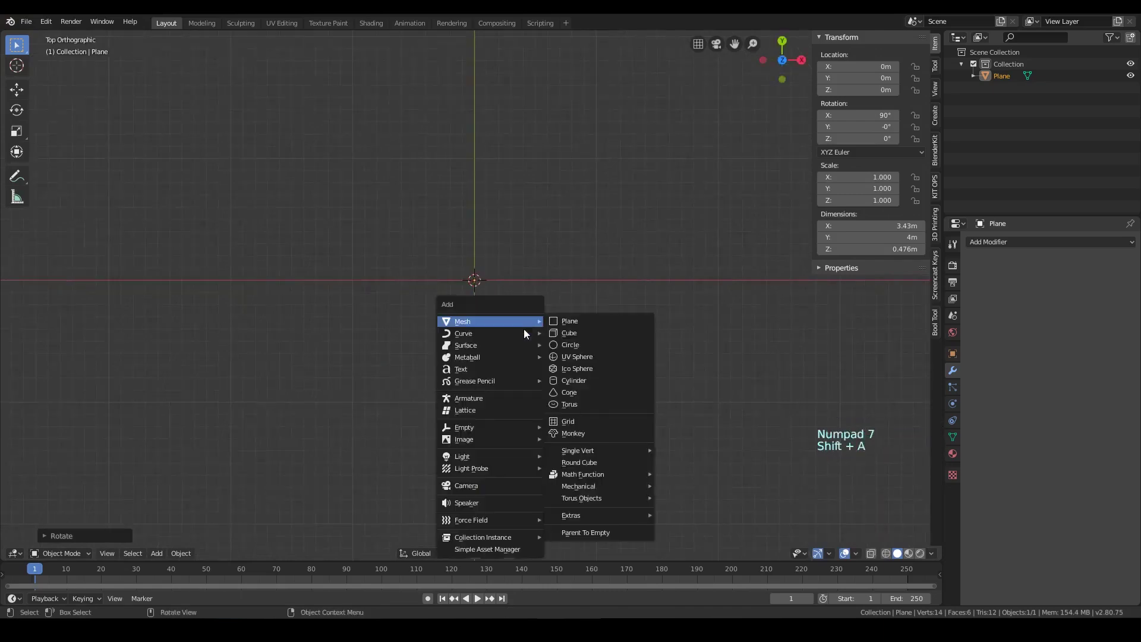
{"action": "mouse_move", "coordinate": [523, 332]}
{"action": "left_click", "coordinate": [591, 67]}
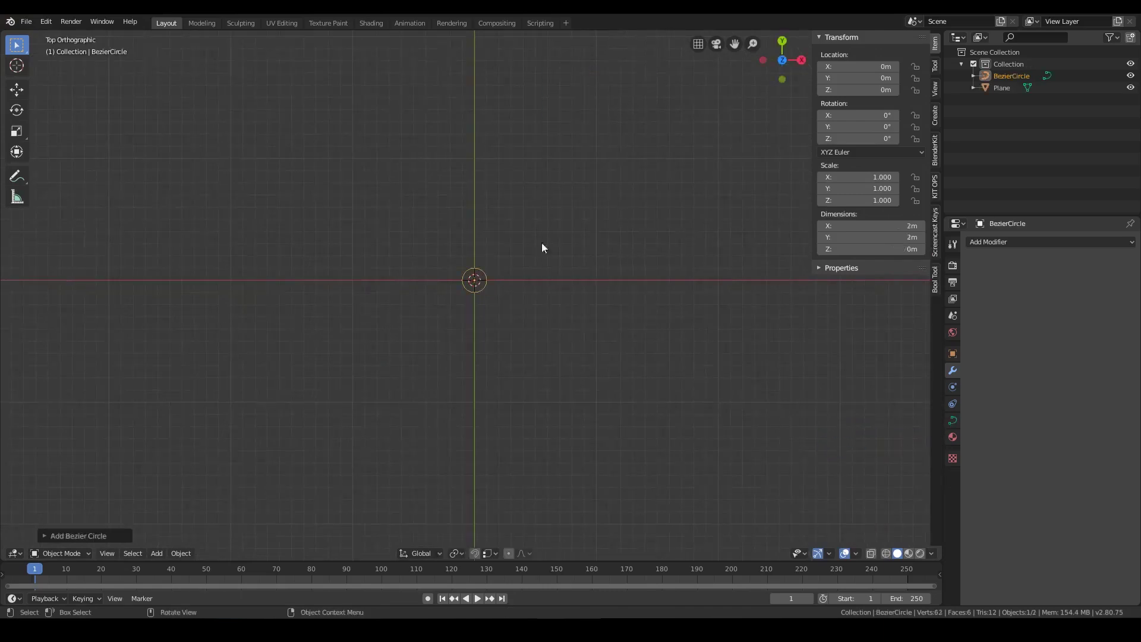
{"action": "key", "text": "s"}
{"action": "left_click", "coordinate": [153, 267]}
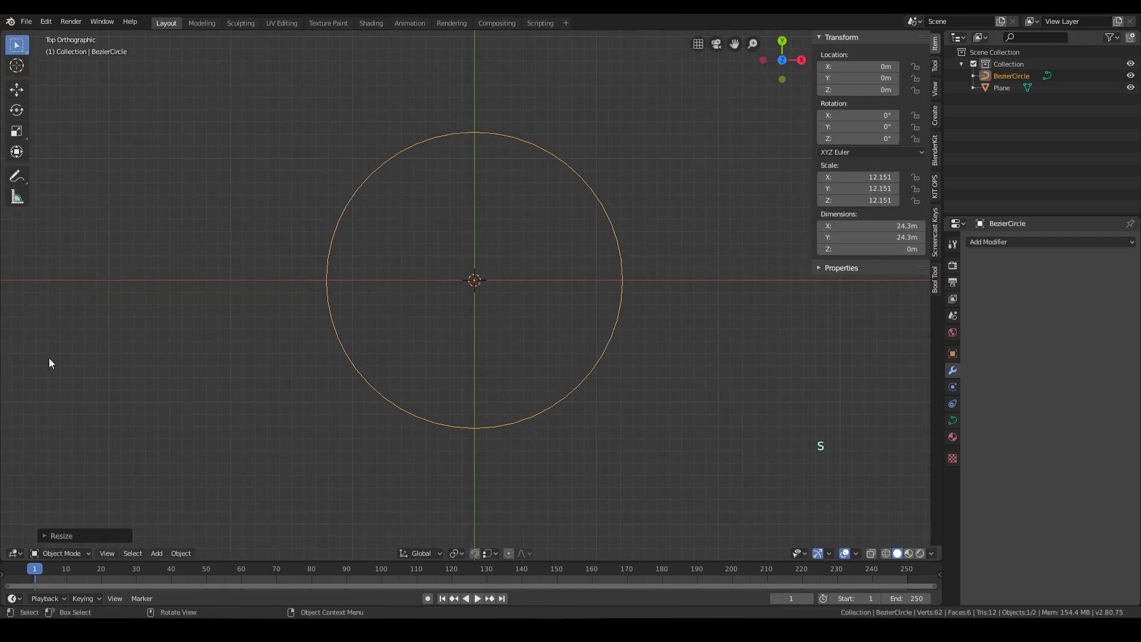
{"action": "left_click", "coordinate": [669, 331]}
{"action": "middle_click_drag", "start_coordinate": [546, 374], "coordinate": [482, 279]}
{"action": "left_click", "coordinate": [483, 280]}
Add an Array modifier to the plane with count 5.
{"action": "middle_click_drag", "start_coordinate": [561, 280], "coordinate": [565, 285]}
{"action": "left_click", "coordinate": [1007, 241]}
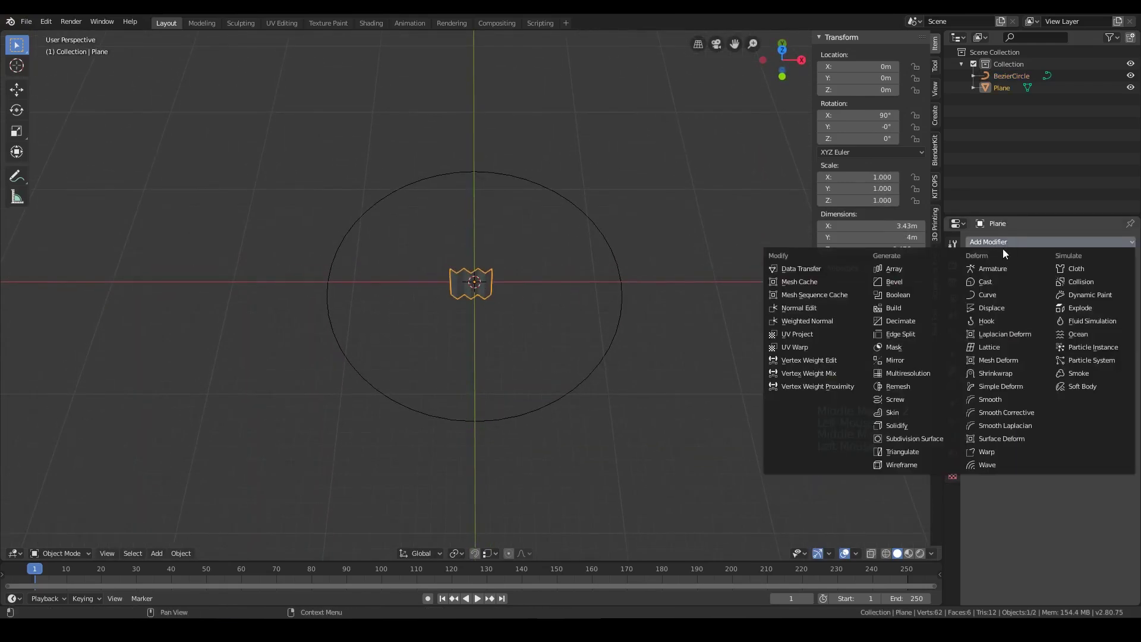
{"action": "left_click", "coordinate": [875, 265]}
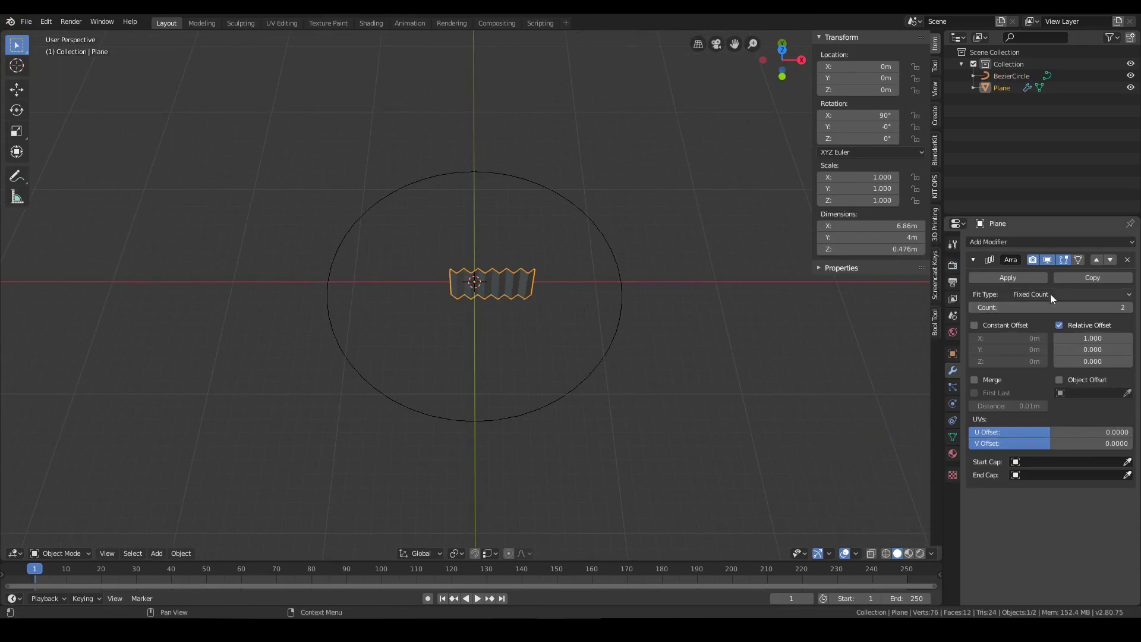
{"action": "left_click", "coordinate": [1128, 308]}
{"action": "left_click", "coordinate": [1129, 308]}
{"action": "left_click", "coordinate": [1129, 307]}
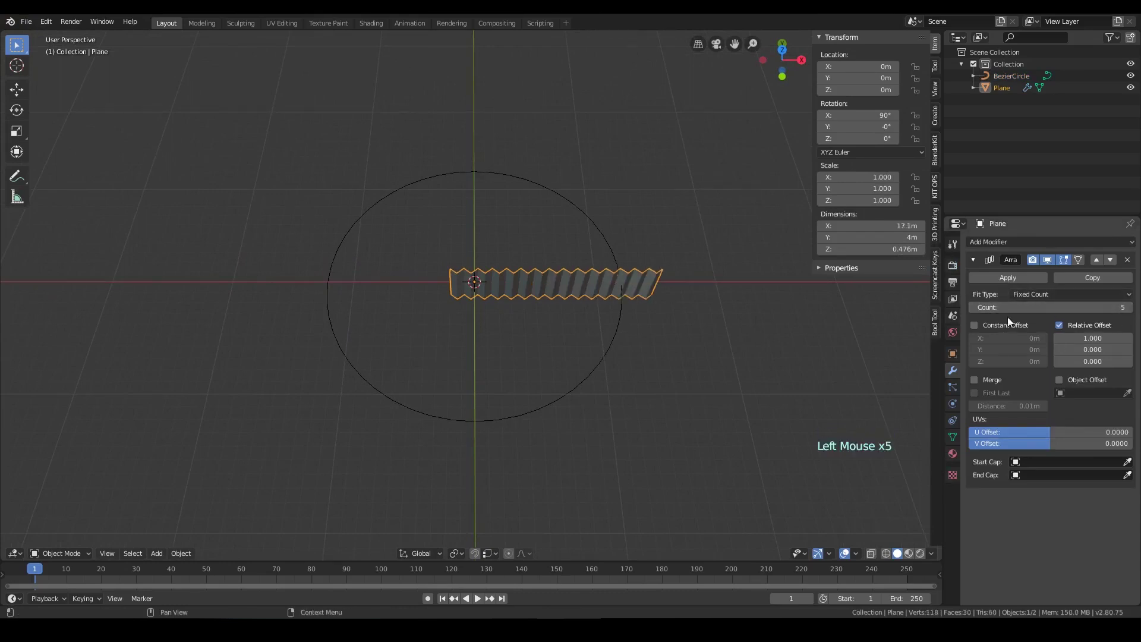
{"action": "left_click", "coordinate": [973, 260]}
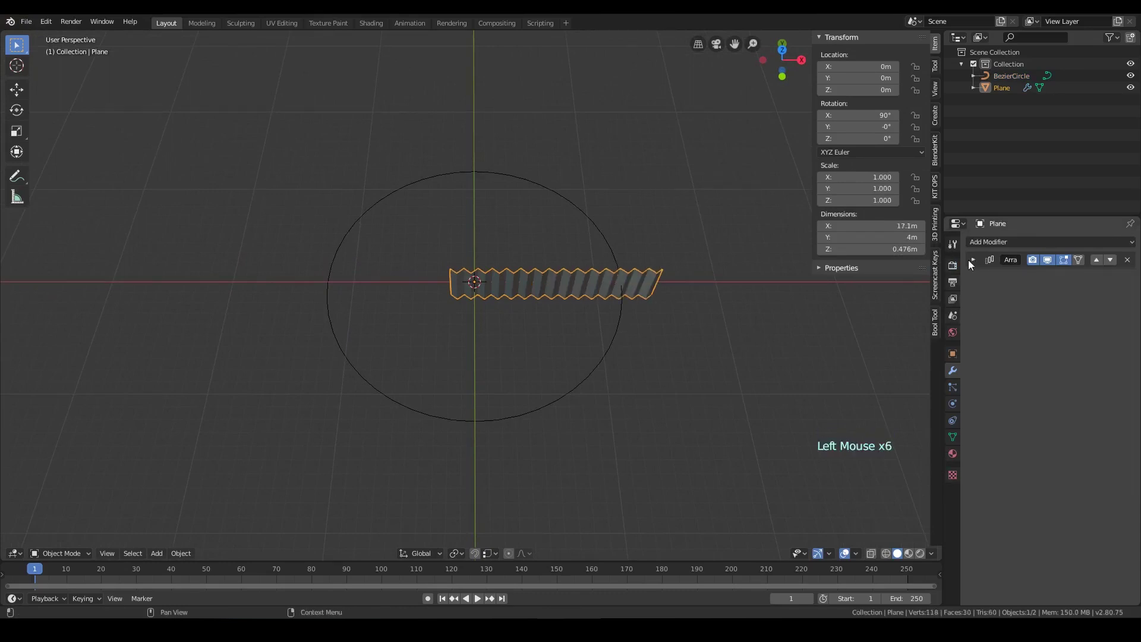
Add a Curve modifier bending the plane along BezierCircle.
{"action": "left_click", "coordinate": [996, 241]}
{"action": "left_click", "coordinate": [989, 294]}
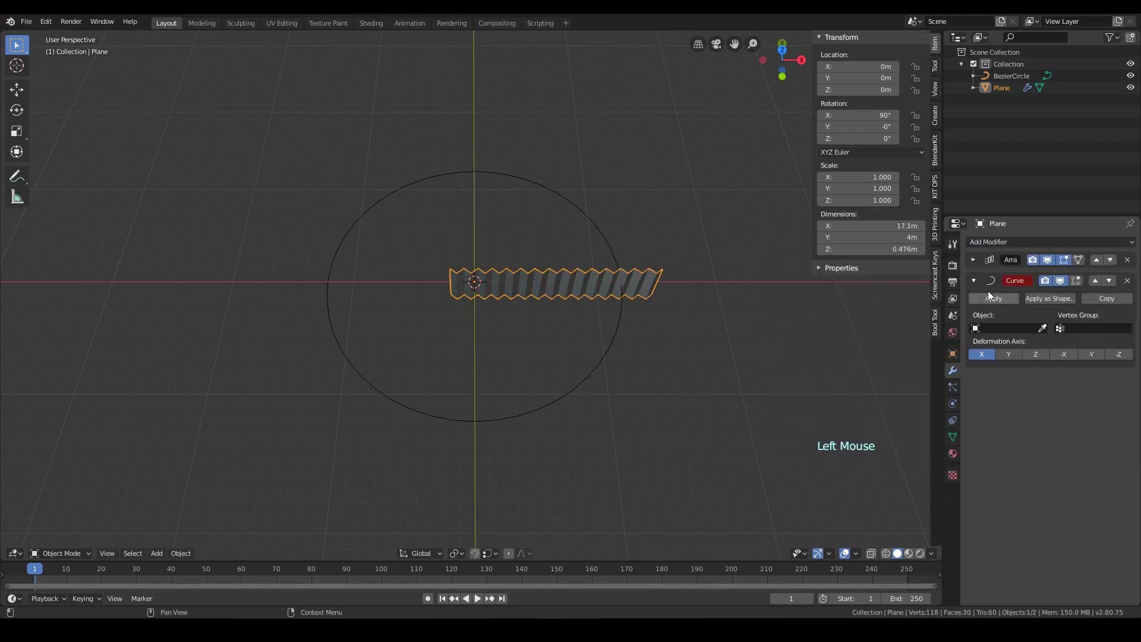
{"action": "left_click", "coordinate": [1019, 327]}
{"action": "left_click", "coordinate": [1005, 342]}
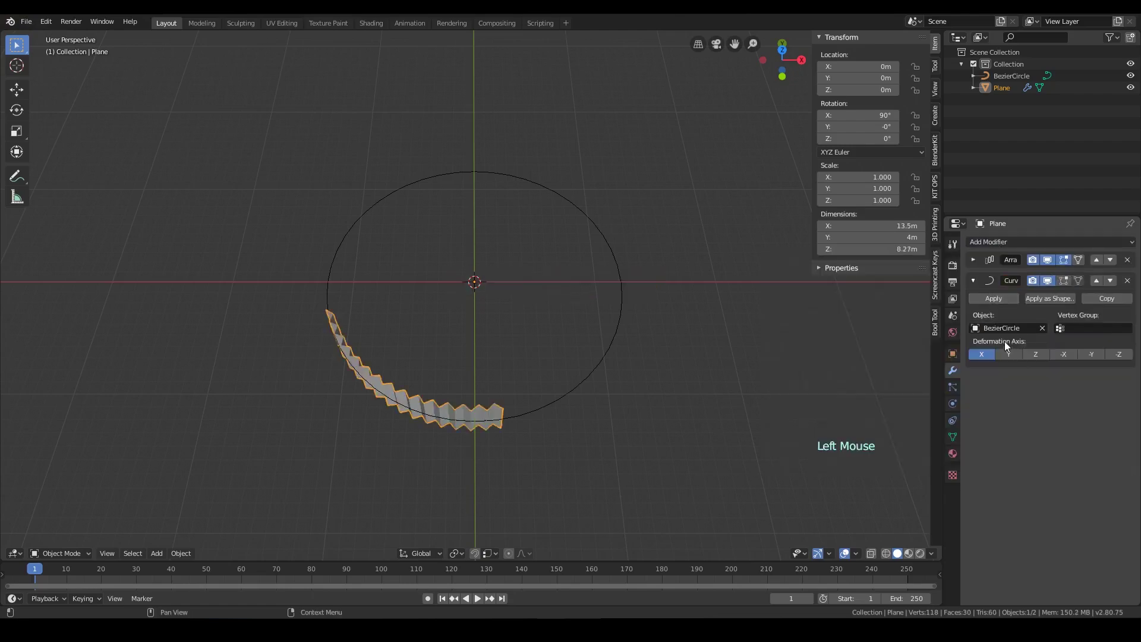
{"action": "left_click", "coordinate": [973, 281]}
Enable Merge and First Last on the array and raise its count to 22.
{"action": "left_click", "coordinate": [973, 260]}
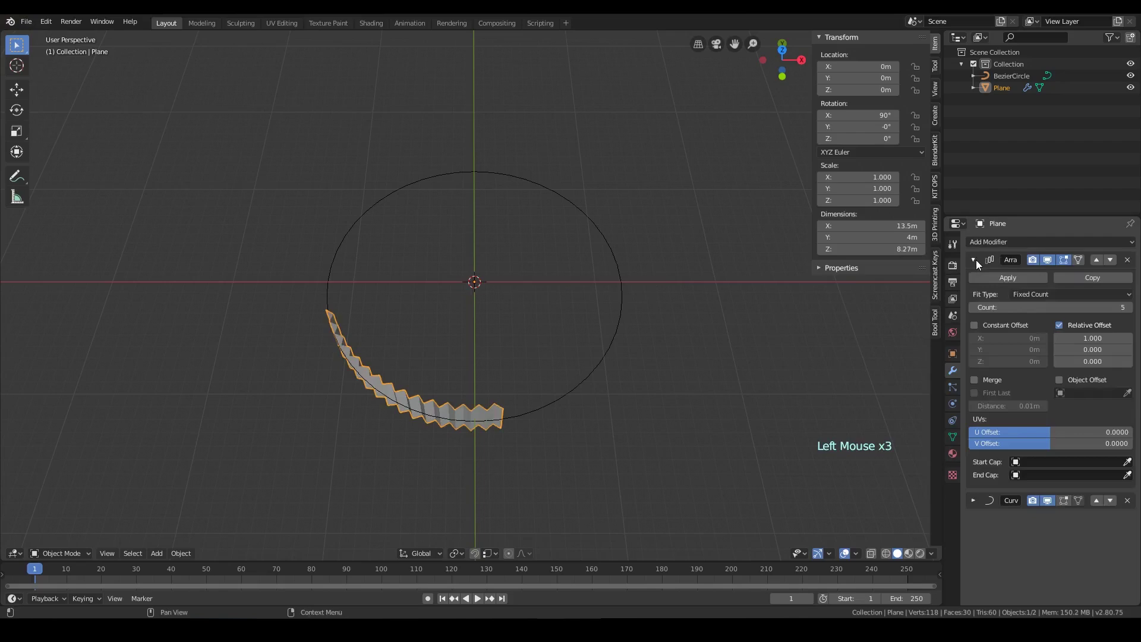
{"action": "left_click", "coordinate": [975, 379]}
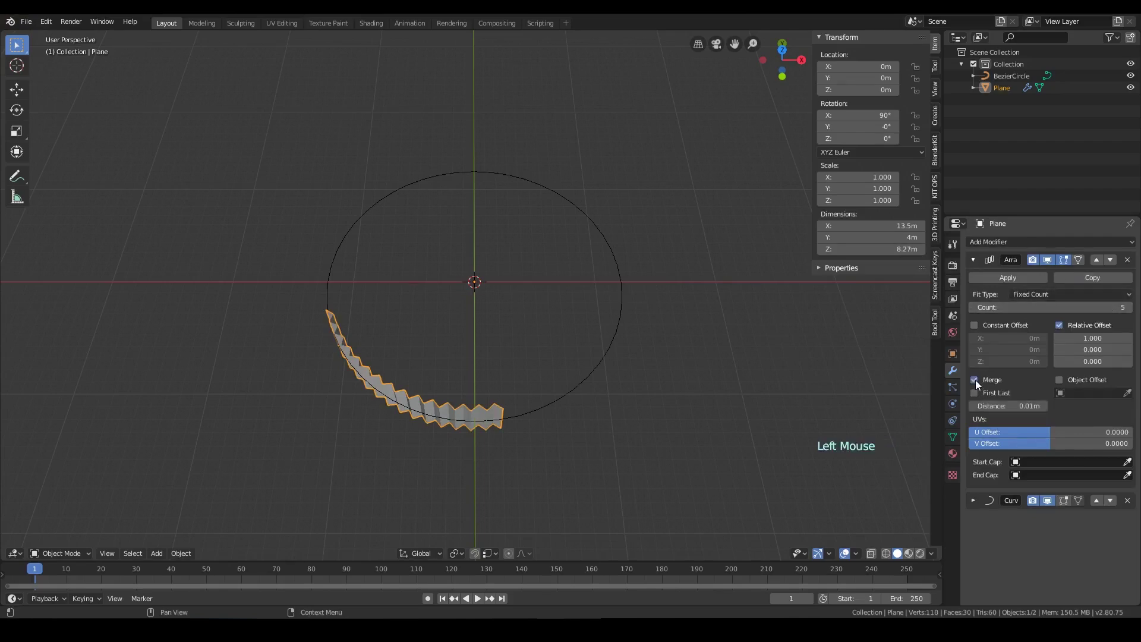
{"action": "left_click", "coordinate": [975, 393]}
{"action": "left_click_drag", "start_coordinate": [1046, 307], "coordinate": [1091, 307]}
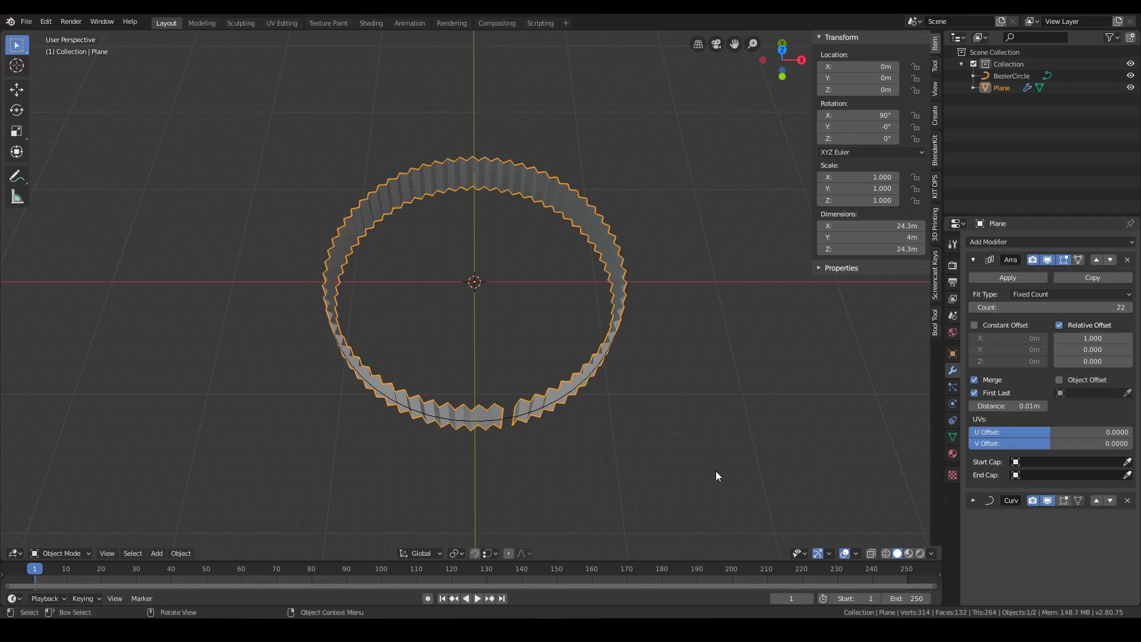
Scale the ring up slightly to close the remaining gap.
{"action": "scroll", "coordinate": [716, 470], "scroll_direction": "up", "scroll_amount": 2}
{"action": "middle_click_drag", "start_coordinate": [716, 471], "coordinate": [603, 486], "text": "shift"}
{"action": "scroll", "coordinate": [575, 387], "scroll_direction": "up", "scroll_amount": 4}
{"action": "scroll", "coordinate": [661, 418], "scroll_direction": "down", "scroll_amount": 2}
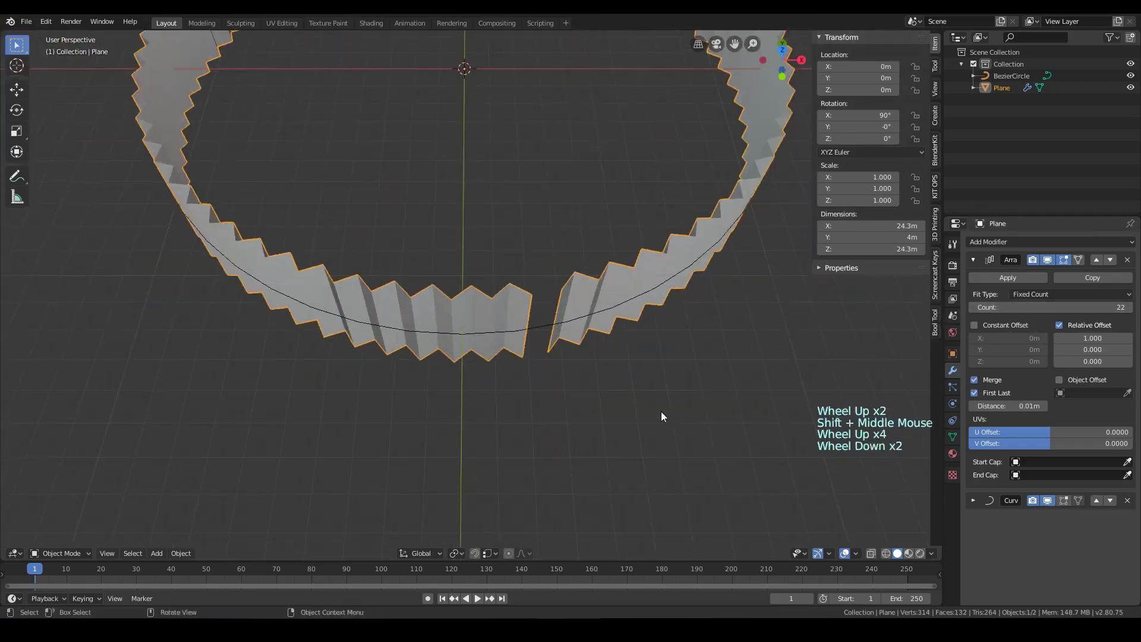
{"action": "key", "text": "s"}
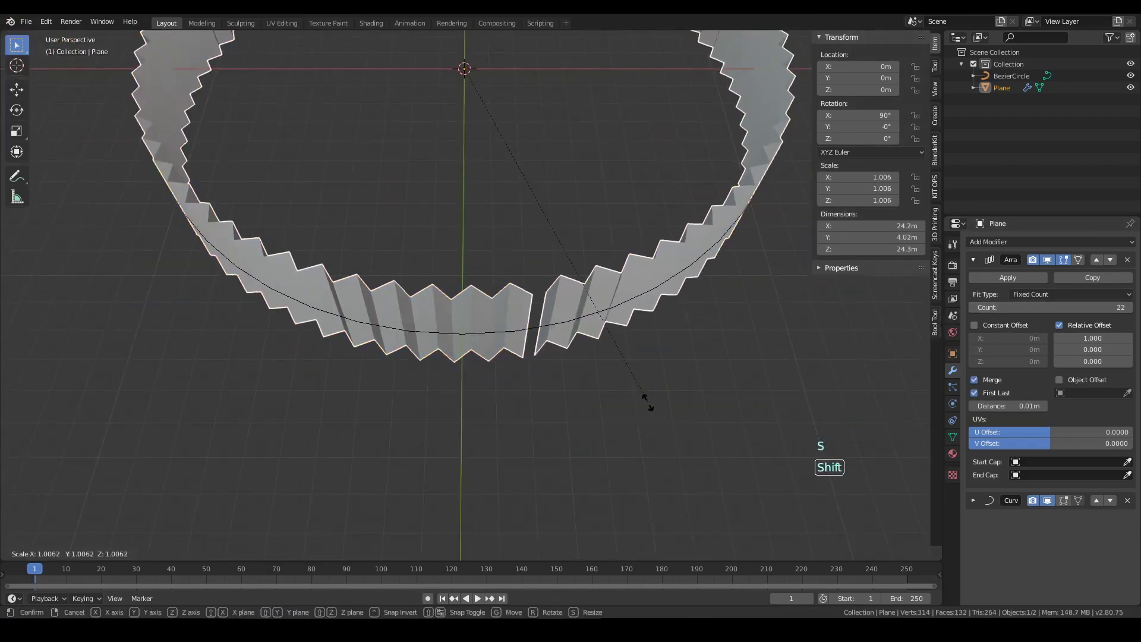
{"action": "left_click", "coordinate": [671, 412]}
{"action": "scroll", "coordinate": [576, 414], "scroll_direction": "down", "scroll_amount": 3}
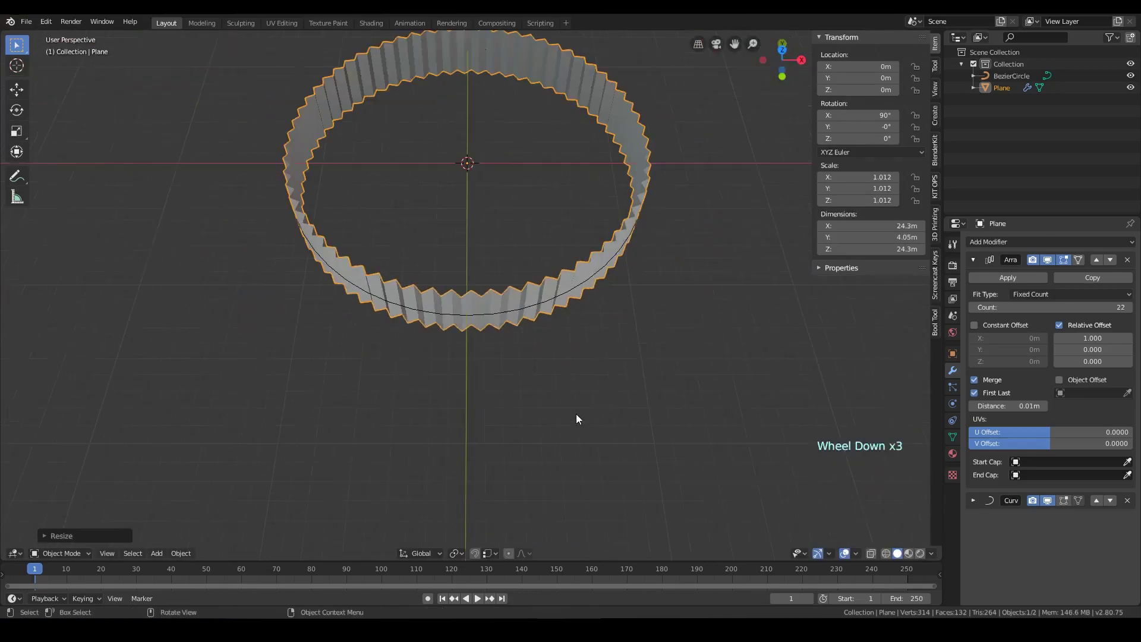
{"action": "middle_click_drag", "start_coordinate": [576, 419], "coordinate": [551, 293]}
{"action": "scroll", "coordinate": [567, 306], "scroll_direction": "down", "scroll_amount": 3}
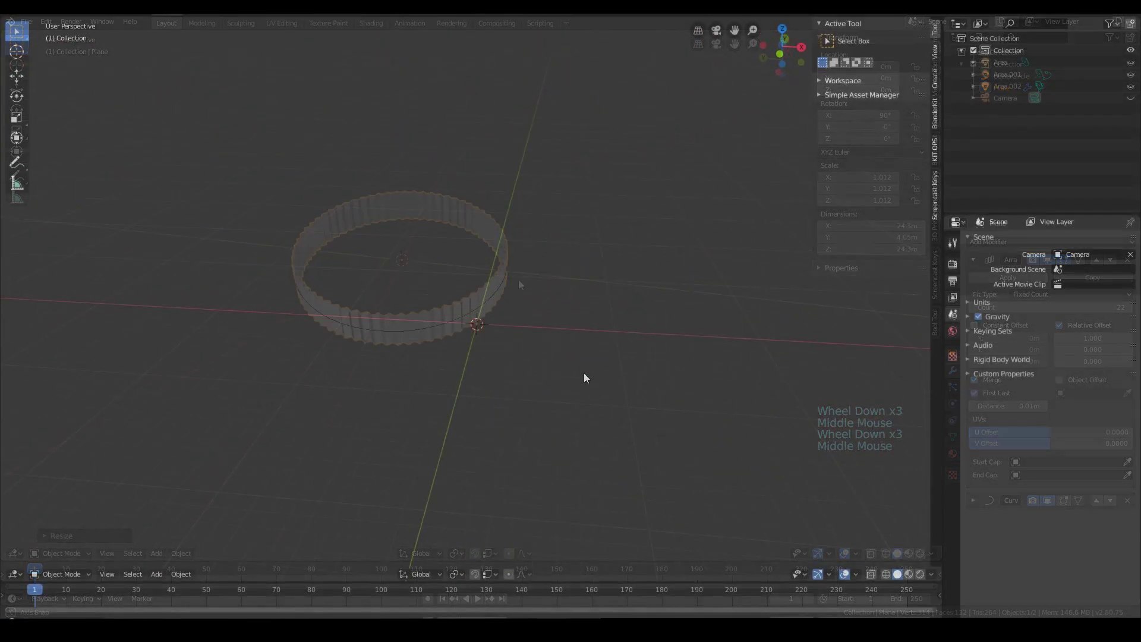
Add a cube, stretch it 2× along X, and apply its transforms.
{"action": "key", "text": "shift+a"}
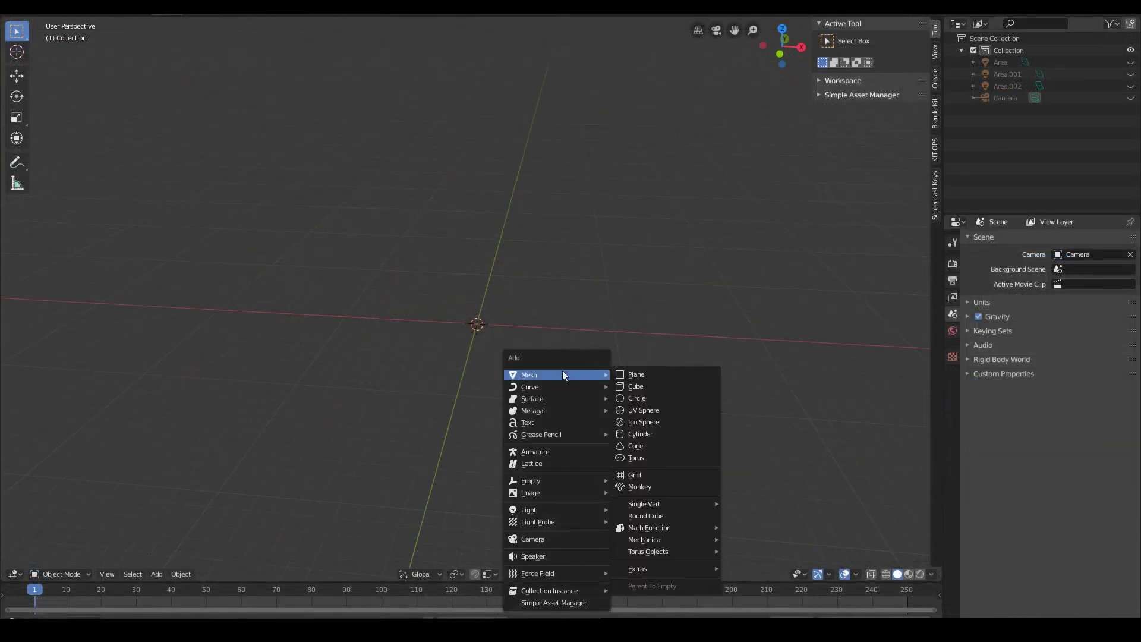
{"action": "left_click", "coordinate": [635, 386]}
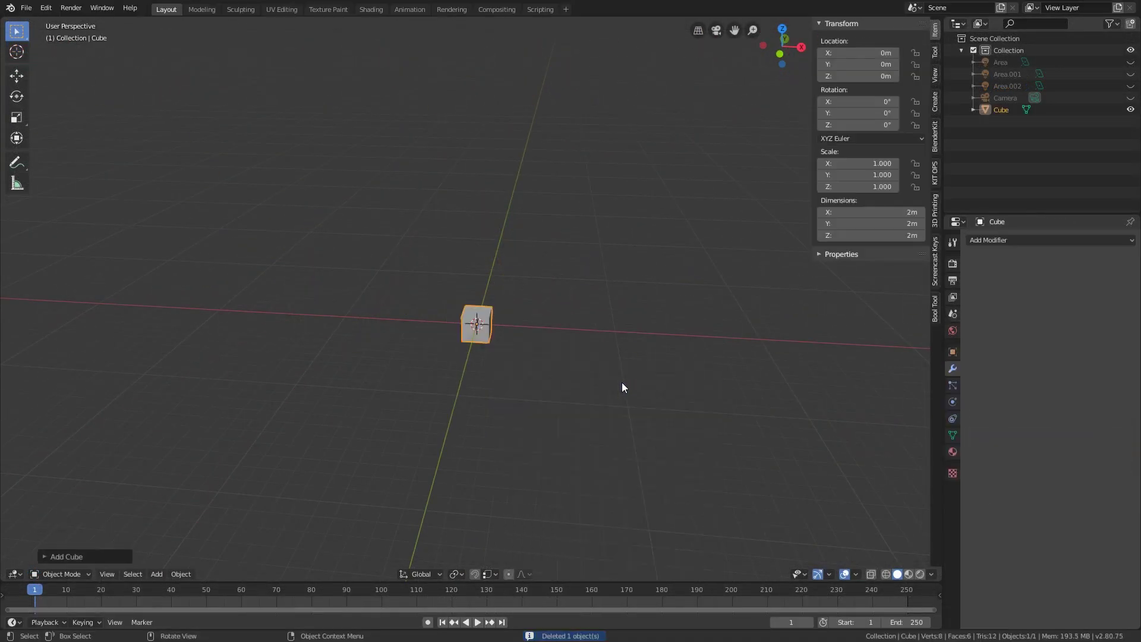
{"action": "key", "text": "s"}
{"action": "key", "text": "x"}
{"action": "key", "text": "2"}
{"action": "key", "text": "Return"}
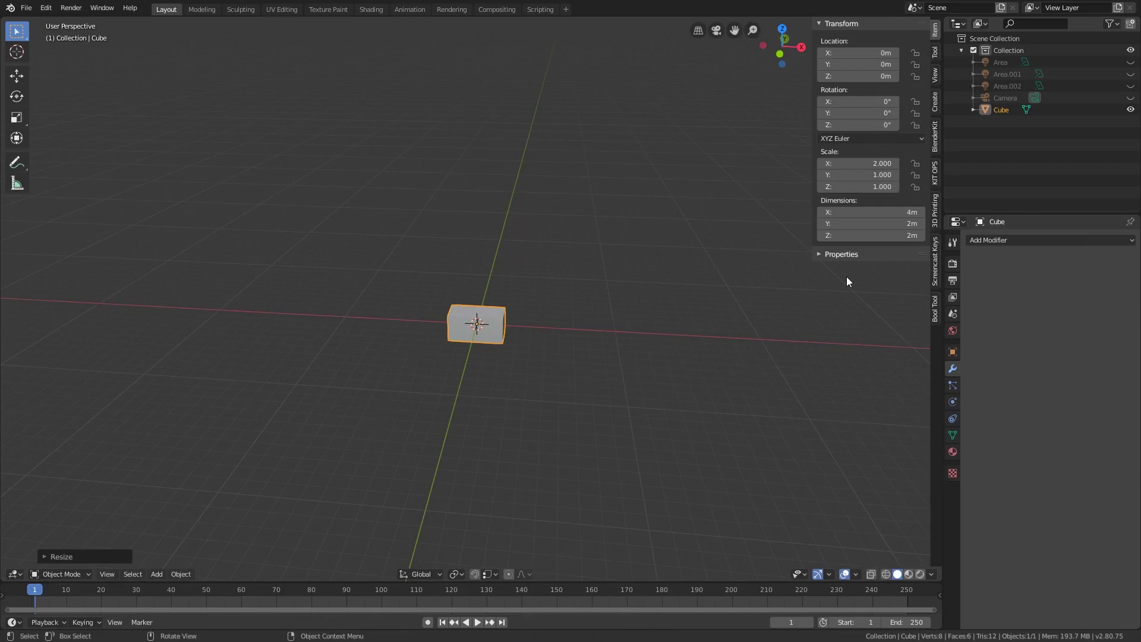
{"action": "key", "text": "ctrl+a"}
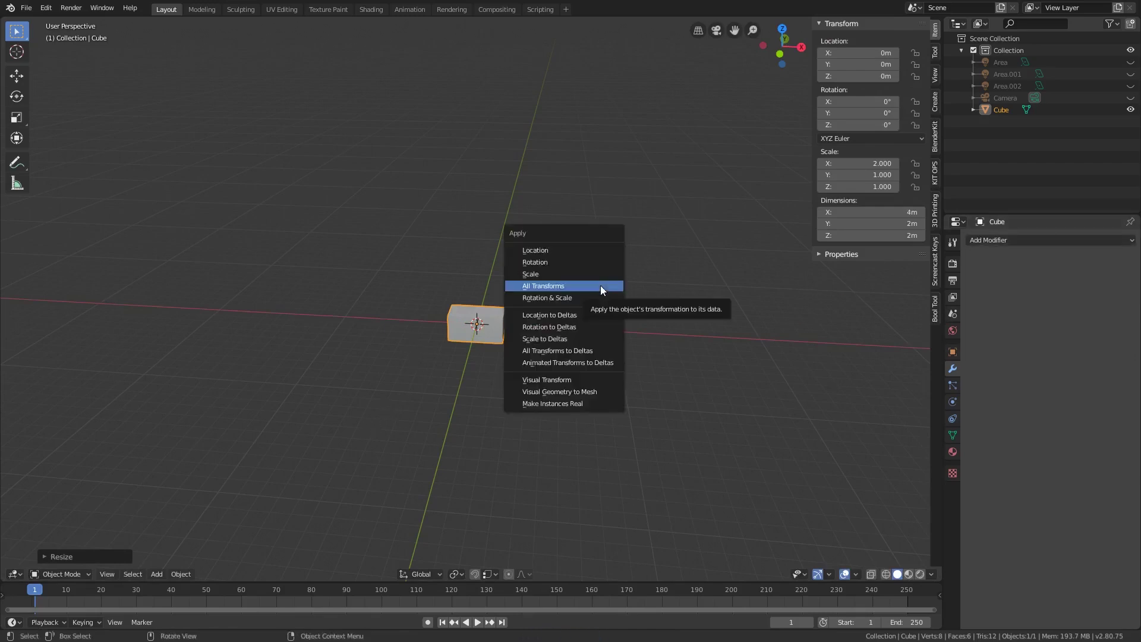
Add Bevel, Array and Curve modifiers to the cube.
{"action": "left_click", "coordinate": [1022, 240]}
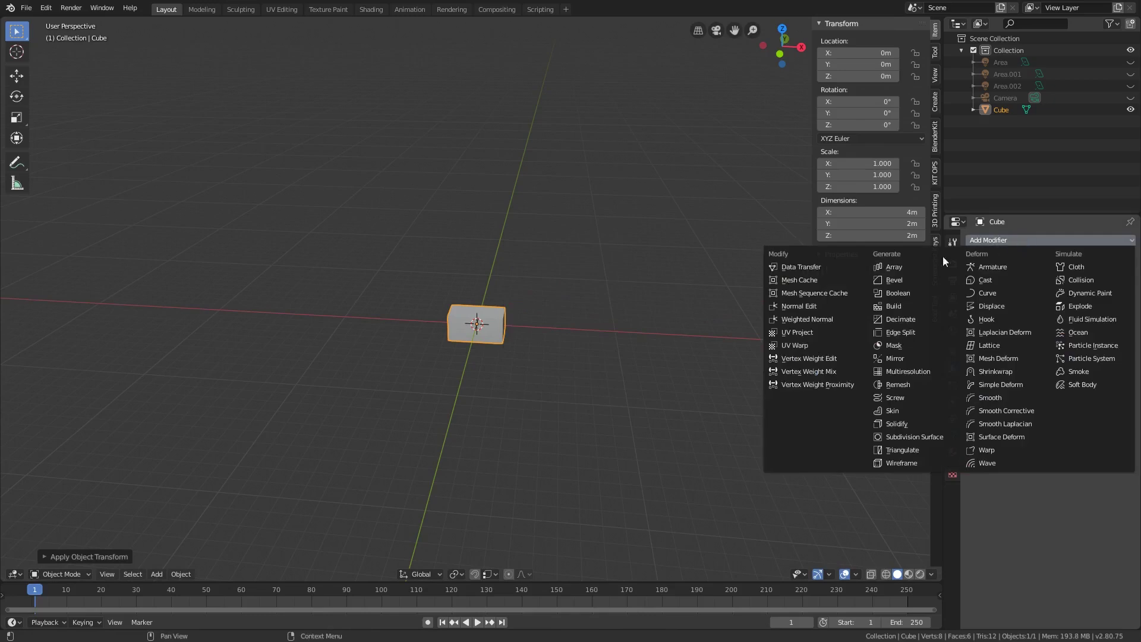
{"action": "left_click", "coordinate": [915, 291]}
{"action": "left_click", "coordinate": [992, 250]}
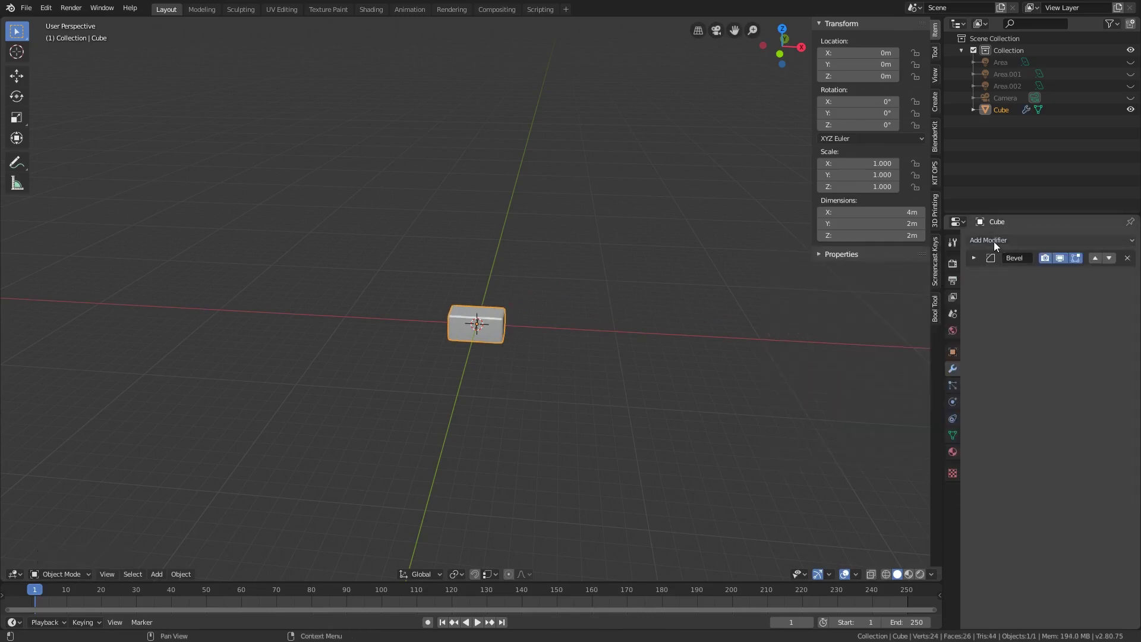
{"action": "left_click", "coordinate": [994, 241]}
{"action": "left_click", "coordinate": [918, 266]}
{"action": "left_click", "coordinate": [975, 279]}
{"action": "left_click", "coordinate": [994, 240]}
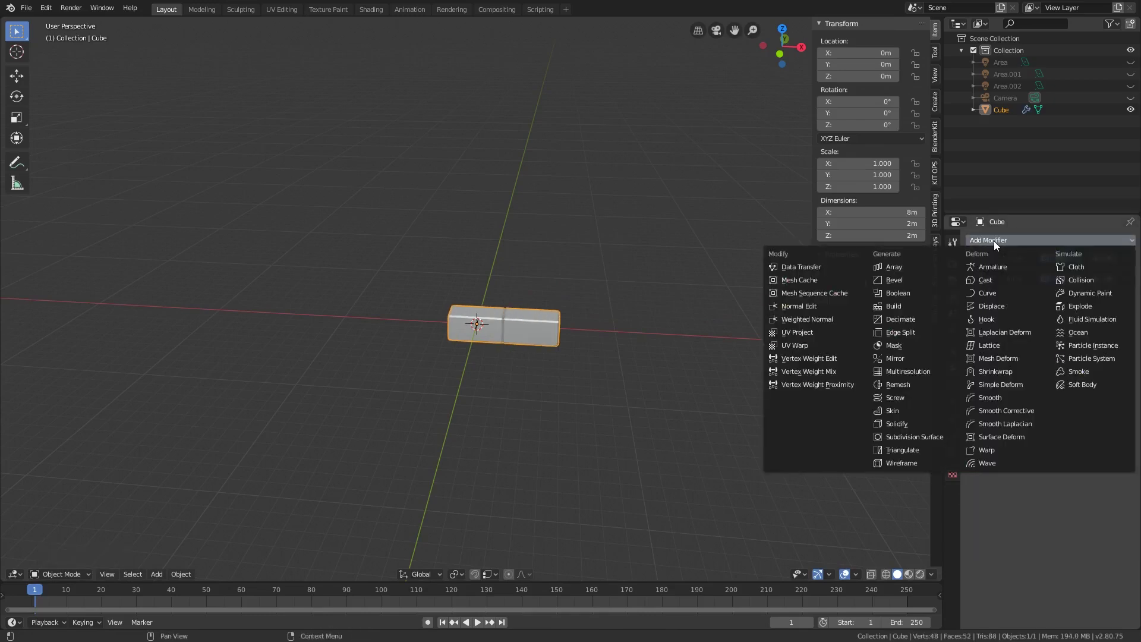
{"action": "left_click", "coordinate": [986, 292]}
{"action": "left_click", "coordinate": [974, 299]}
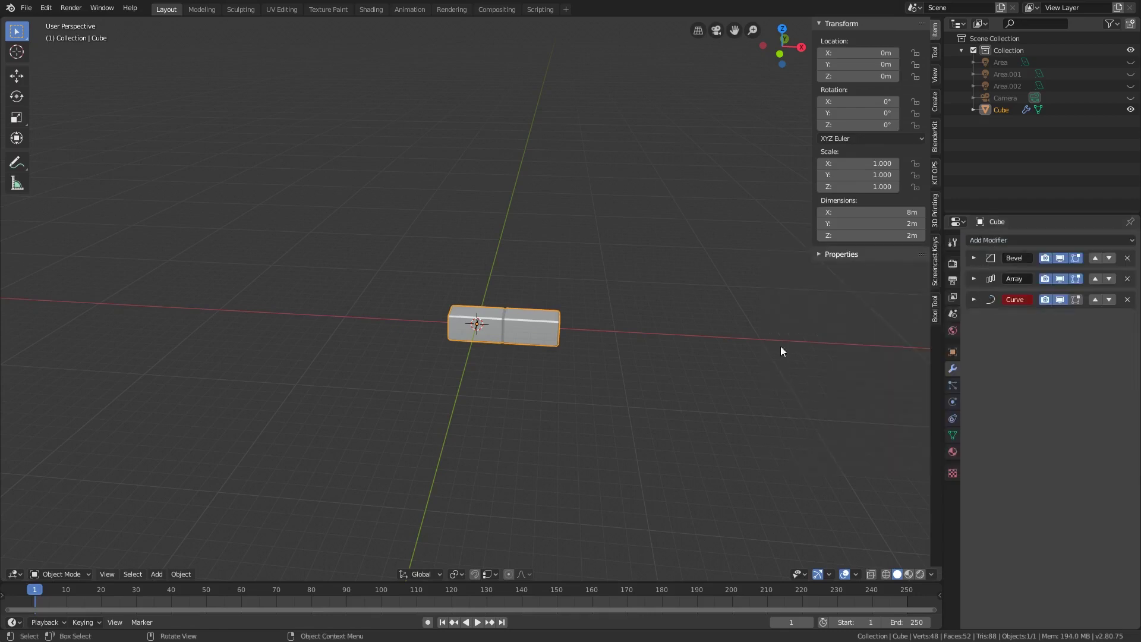
Add a Bezier circle scaled to 10.704 around the blocks, then reselect the cube.
{"action": "left_click", "coordinate": [627, 382]}
{"action": "key", "text": "shift+a"}
{"action": "mouse_move", "coordinate": [629, 410]}
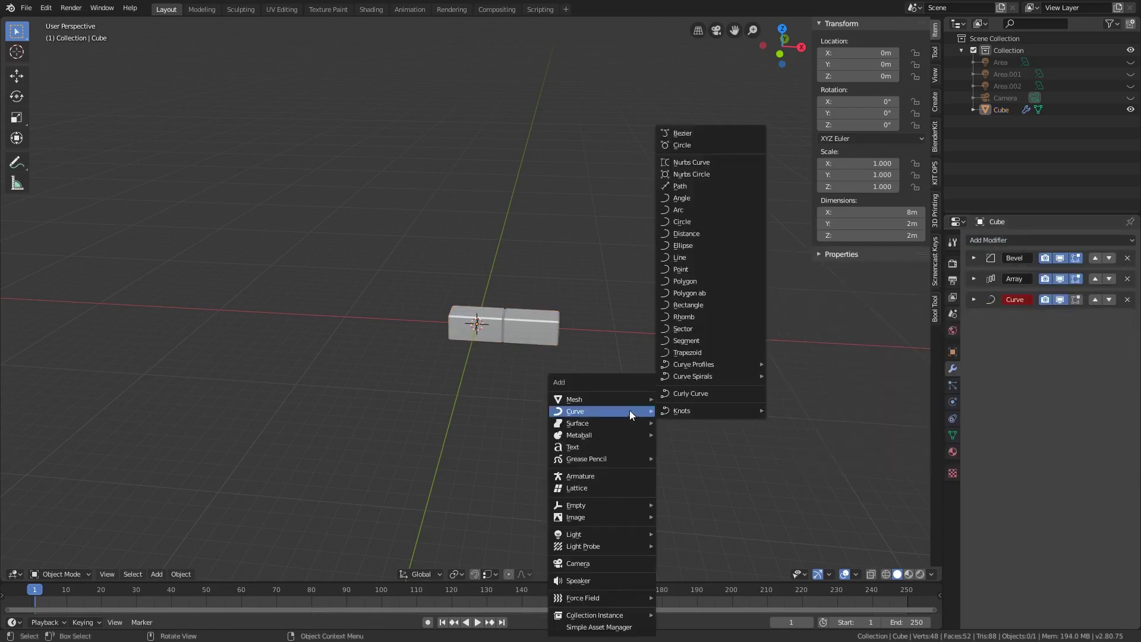
{"action": "left_click", "coordinate": [722, 146]}
{"action": "key", "text": "s"}
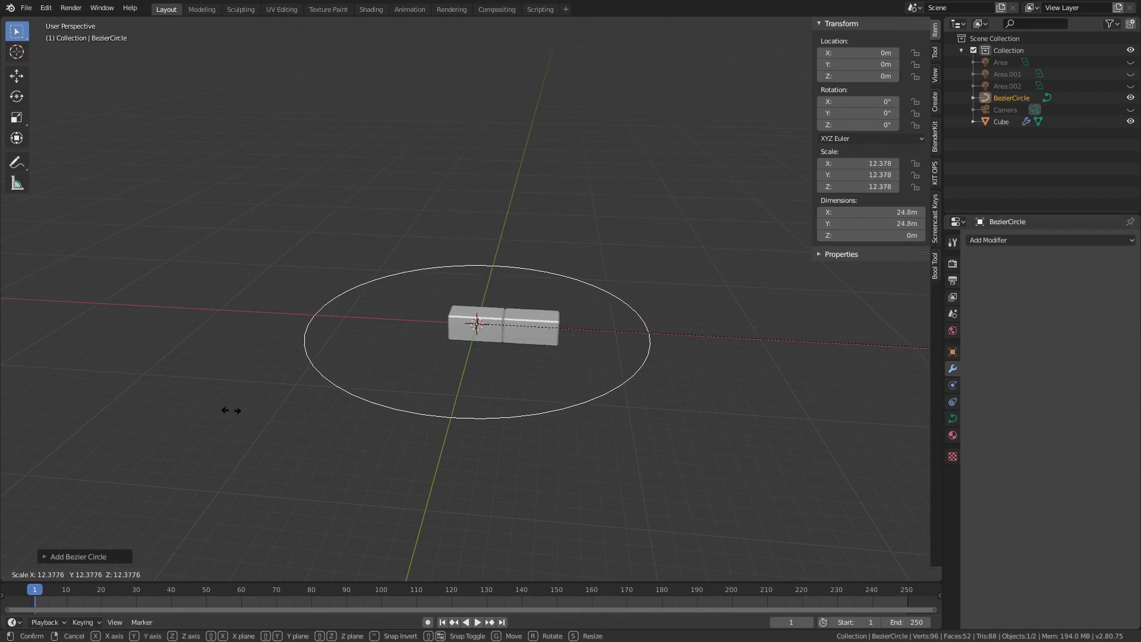
{"action": "left_click", "coordinate": [10, 411]}
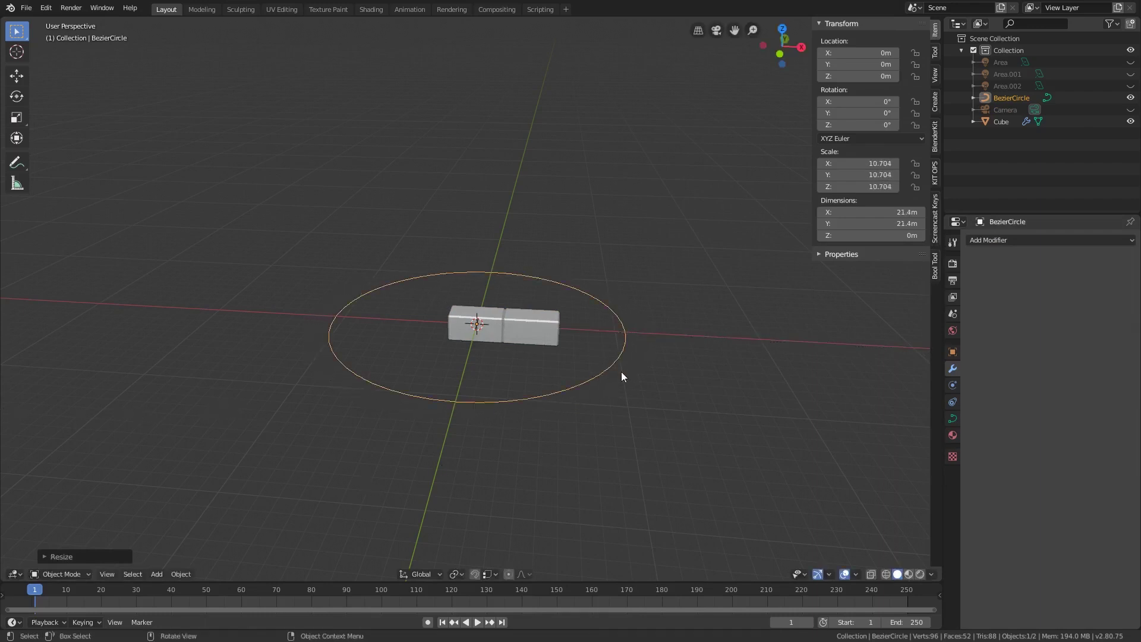
{"action": "left_click", "coordinate": [487, 321]}
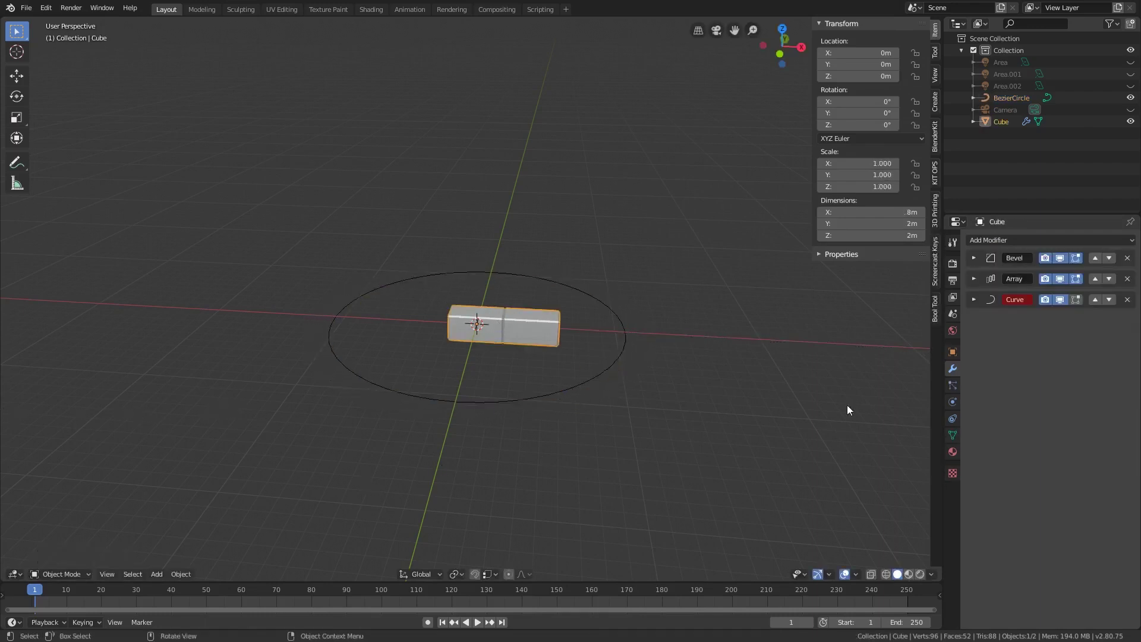
Set the Curve modifier's object to BezierCircle.
{"action": "left_click", "coordinate": [974, 299]}
{"action": "left_click", "coordinate": [1010, 347]}
{"action": "left_click", "coordinate": [1010, 365]}
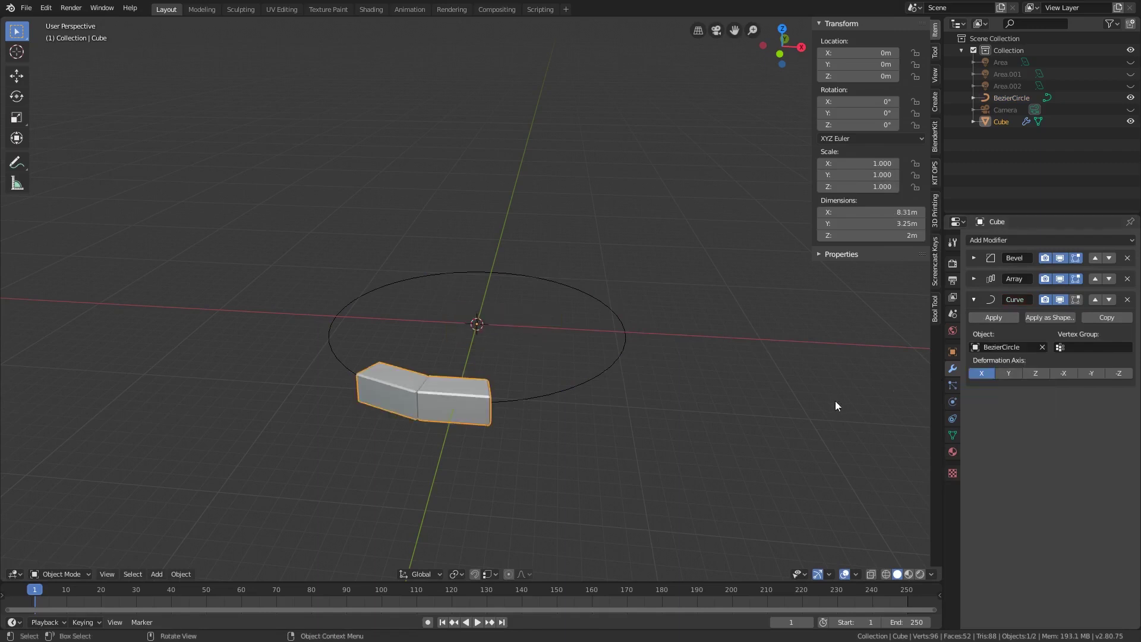
{"action": "left_click", "coordinate": [972, 300]}
Raise the Array count to 17 so the blocks close the ring.
{"action": "left_click", "coordinate": [973, 278]}
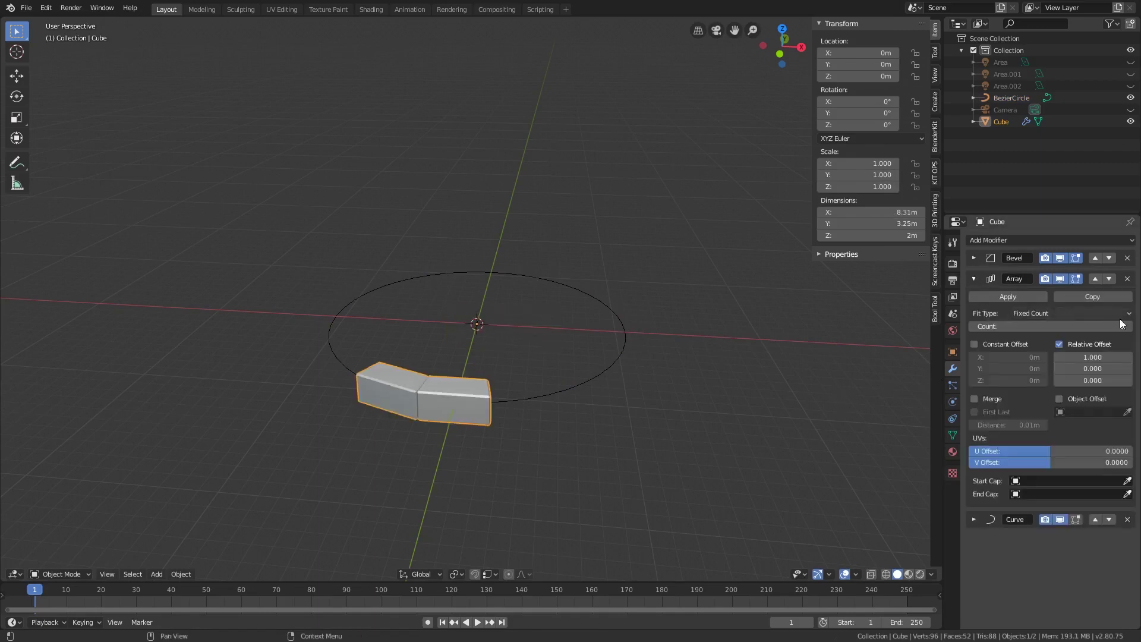
{"action": "left_click", "coordinate": [1127, 326]}
{"action": "left_click", "coordinate": [1129, 326]}
{"action": "left_click", "coordinate": [1128, 326]}
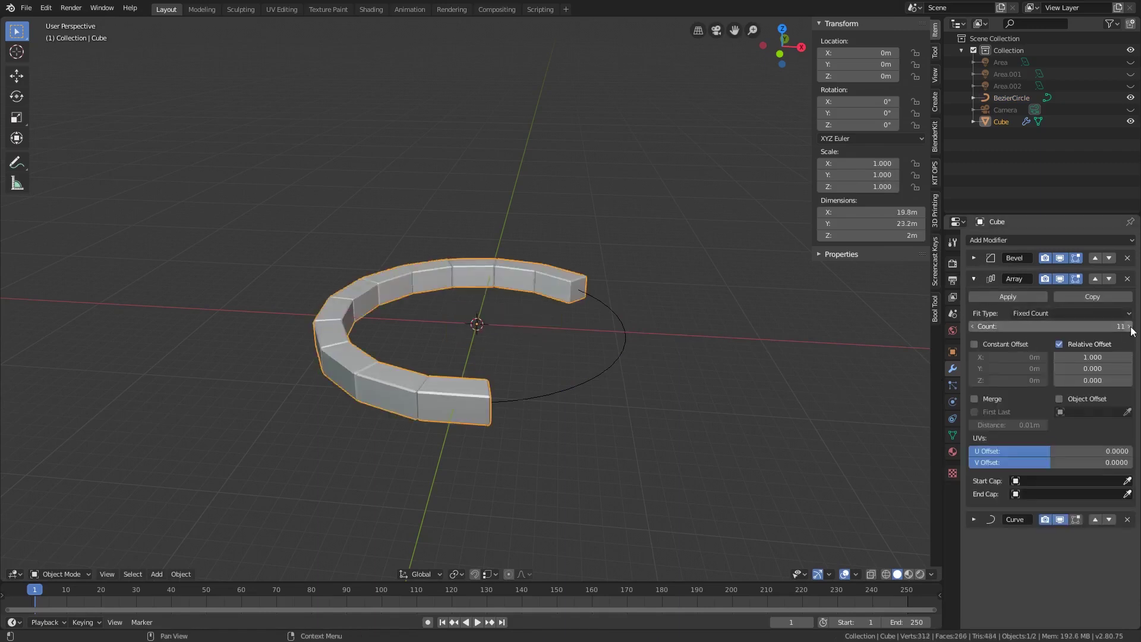
{"action": "left_click", "coordinate": [1129, 326]}
{"action": "left_click", "coordinate": [1128, 326]}
{"action": "left_click", "coordinate": [1129, 327]}
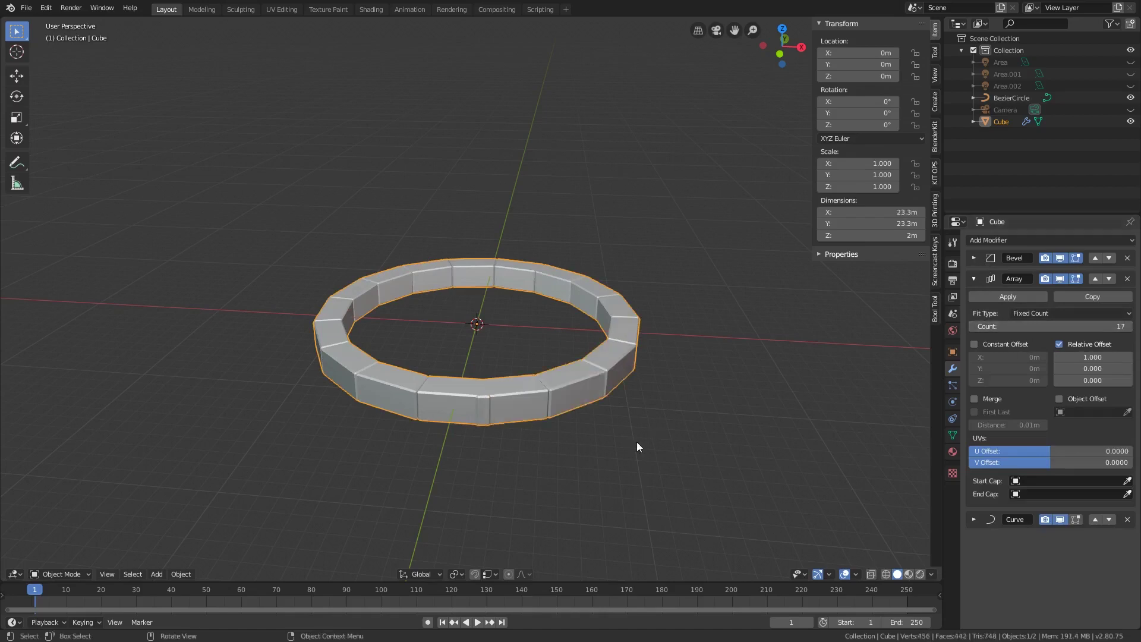
Scale the ring to 0.988 and apply all transforms so scale reads 1.000.
{"action": "key", "text": "s"}
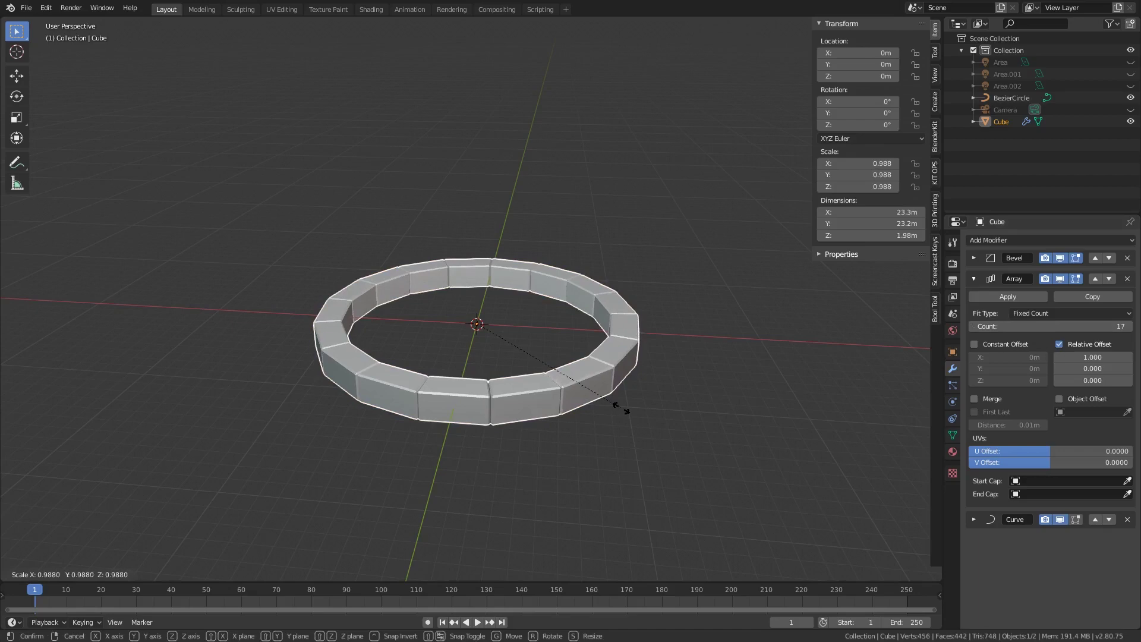
{"action": "left_click", "coordinate": [621, 407]}
{"action": "right_click", "coordinate": [508, 415]}
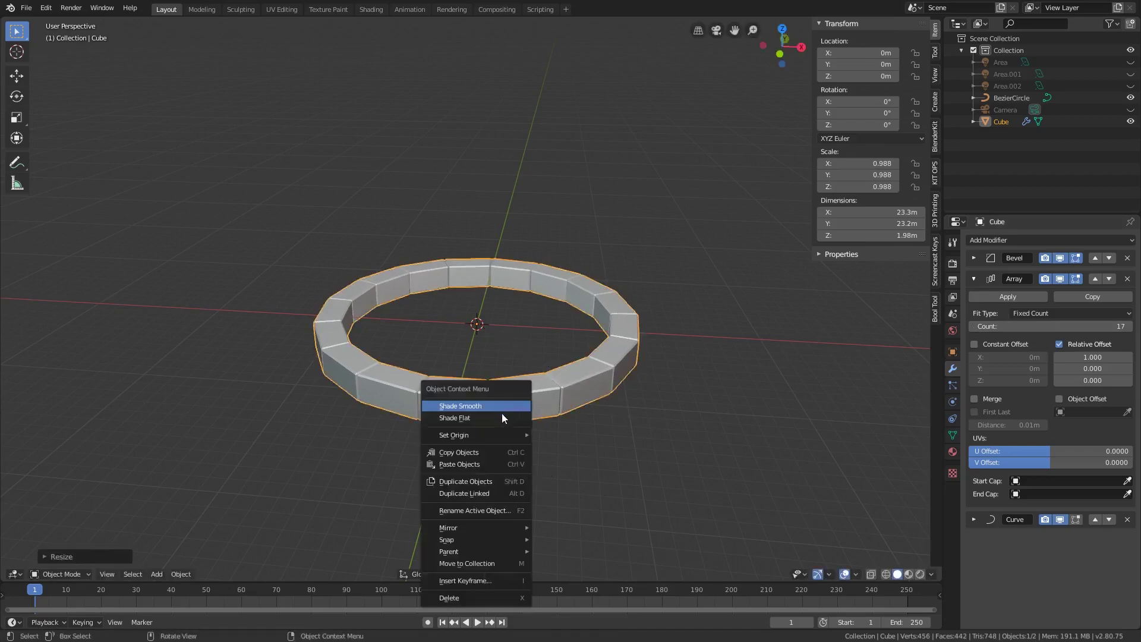
{"action": "key", "text": "ctrl+a"}
{"action": "left_click", "coordinate": [373, 487]}
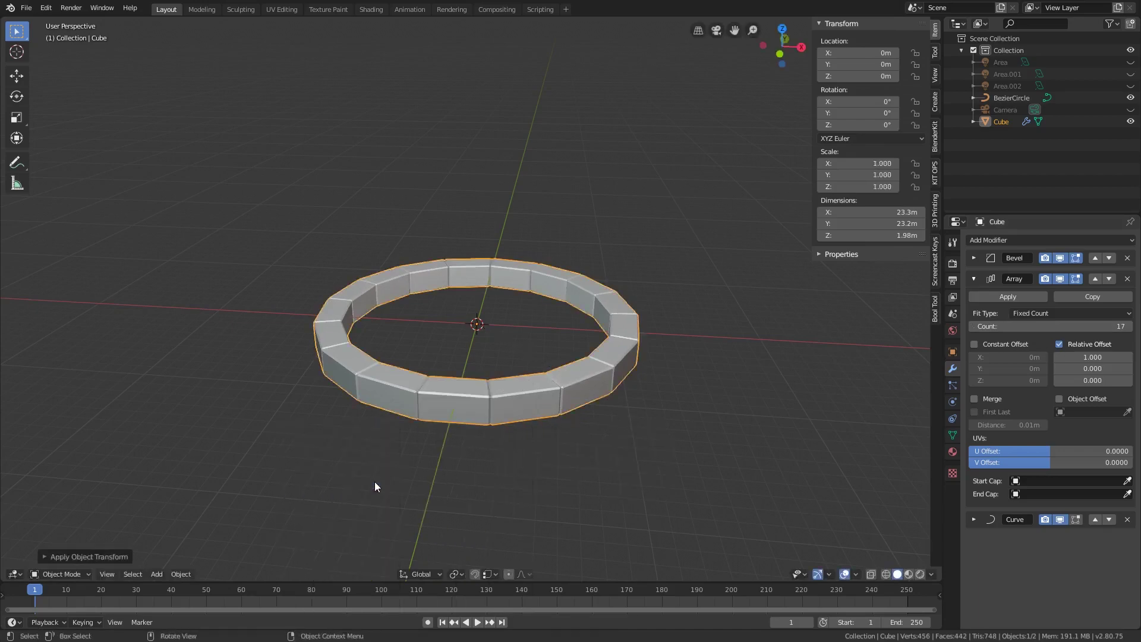
Add a second Array modifier to the block ring with Relative Offset X 0 and Z 1.
{"action": "left_click", "coordinate": [974, 279]}
{"action": "left_click", "coordinate": [986, 240]}
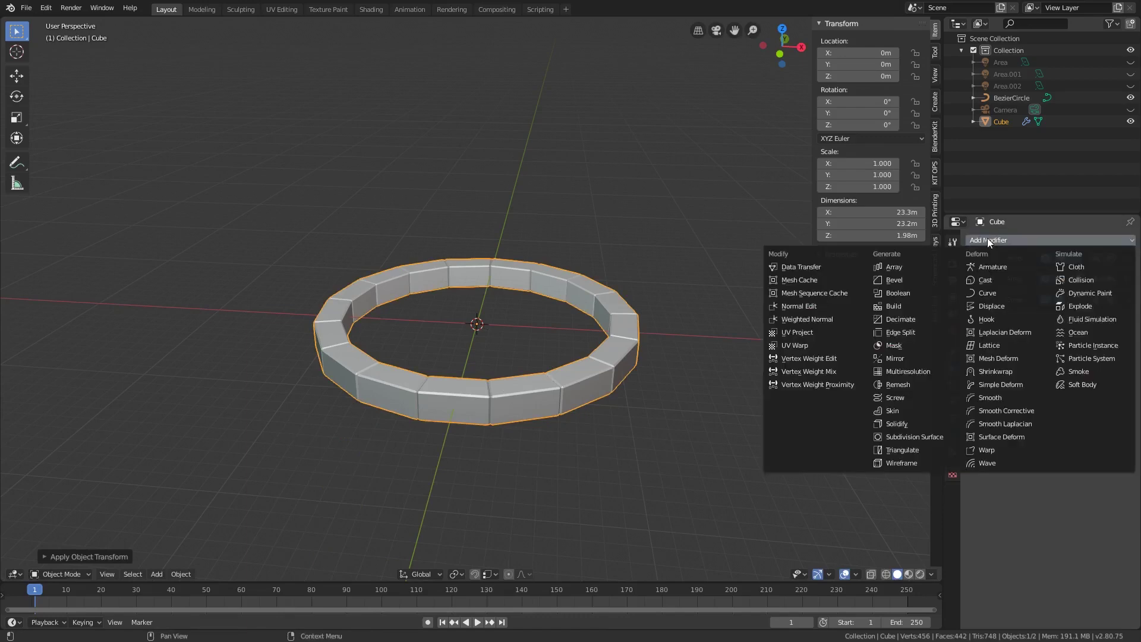
{"action": "left_click", "coordinate": [917, 267]}
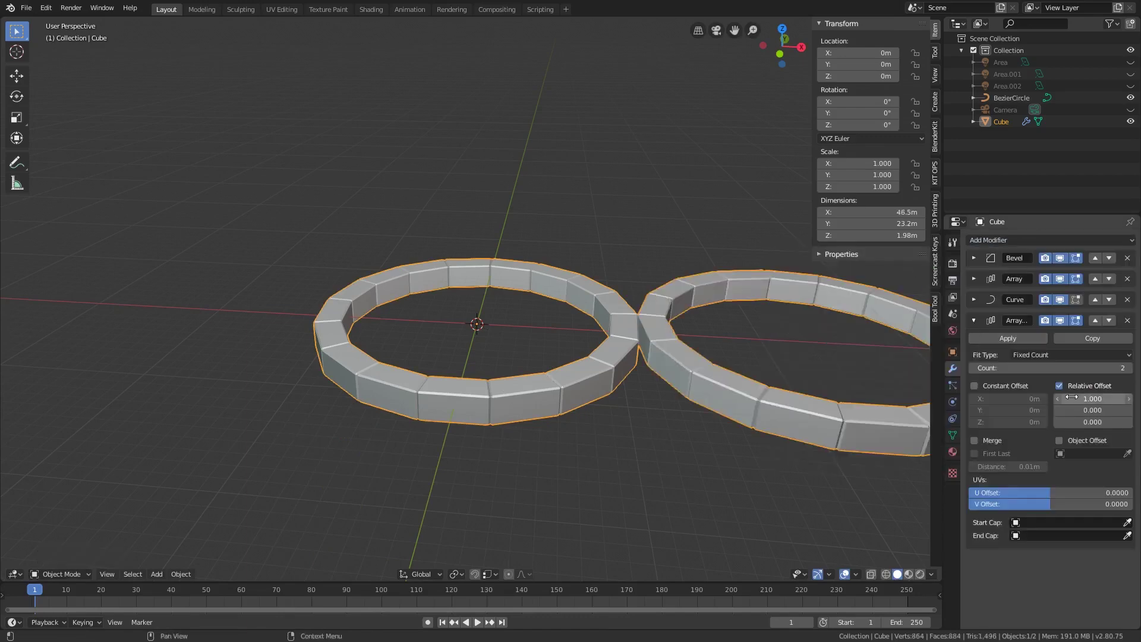
{"action": "left_click", "coordinate": [1087, 422]}
{"action": "type", "text": "1"}
{"action": "left_click", "coordinate": [1096, 398]}
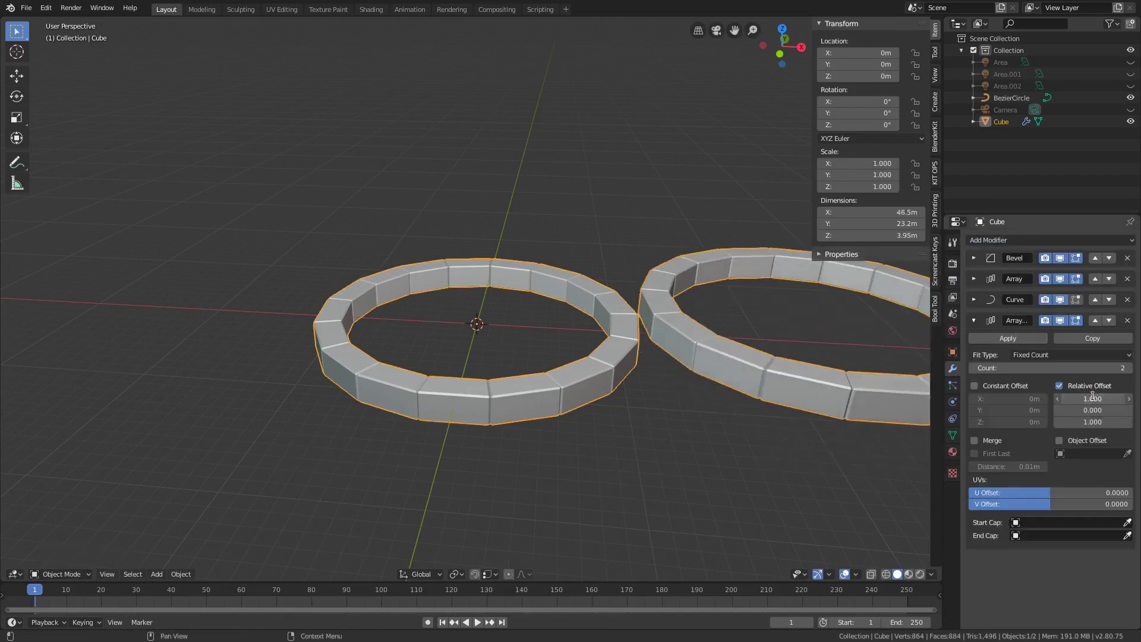
{"action": "type", "text": "0"}
{"action": "key", "text": "Return"}
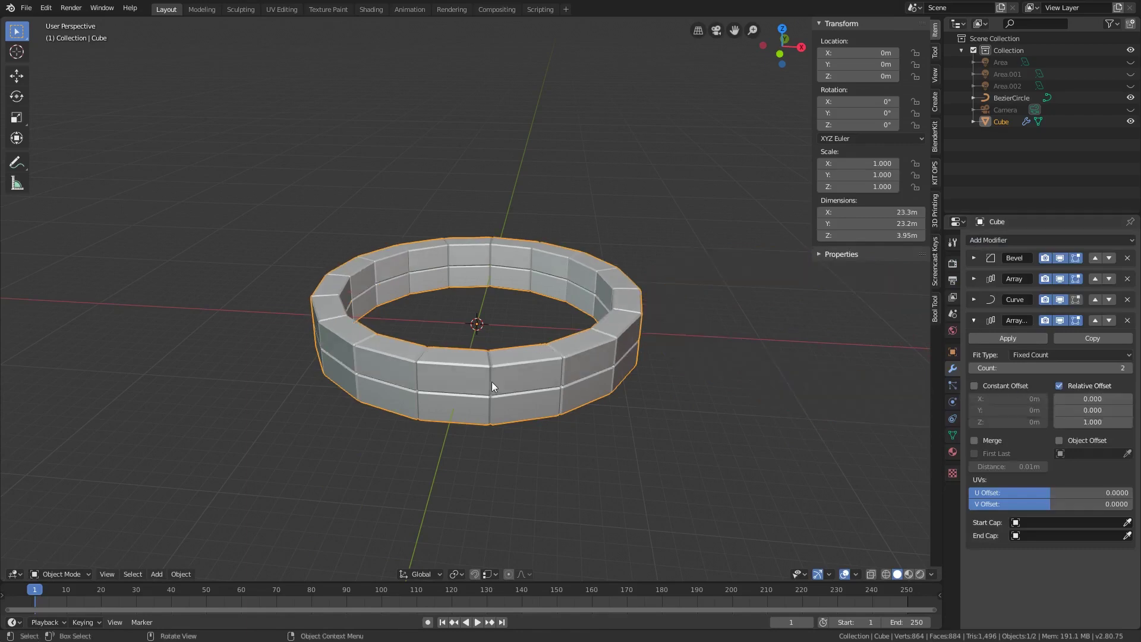
{"action": "middle_click_drag", "start_coordinate": [584, 402], "coordinate": [530, 426]}
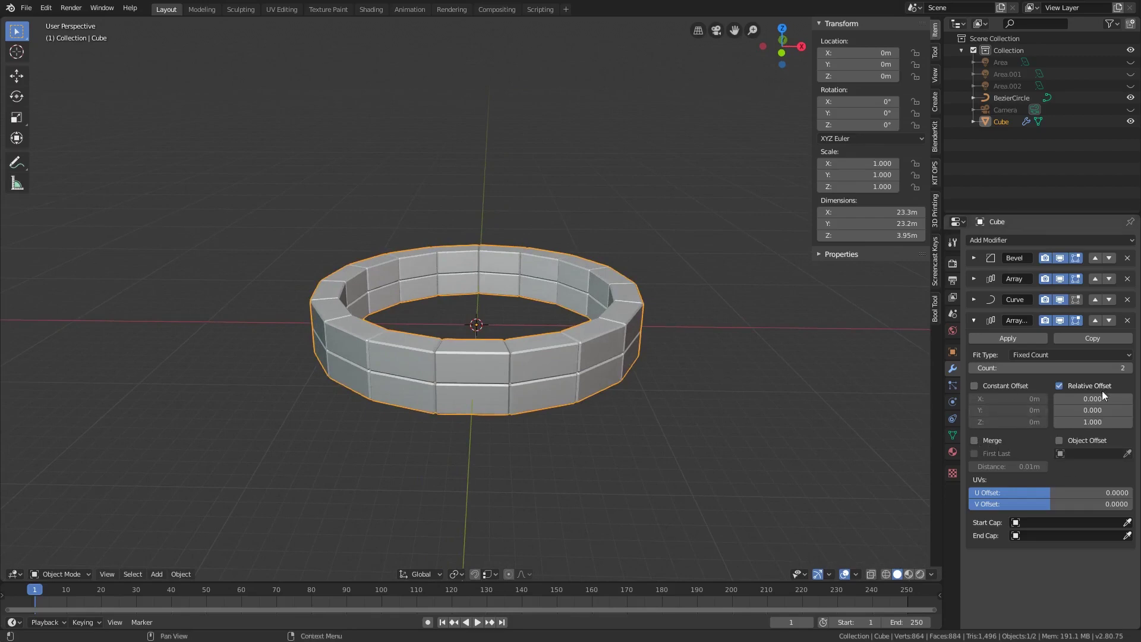
Raise the stacking array to three tiers and add a Plain Axes Empty at the origin.
{"action": "left_click", "coordinate": [1128, 368]}
{"action": "middle_click_drag", "start_coordinate": [719, 409], "coordinate": [699, 422]}
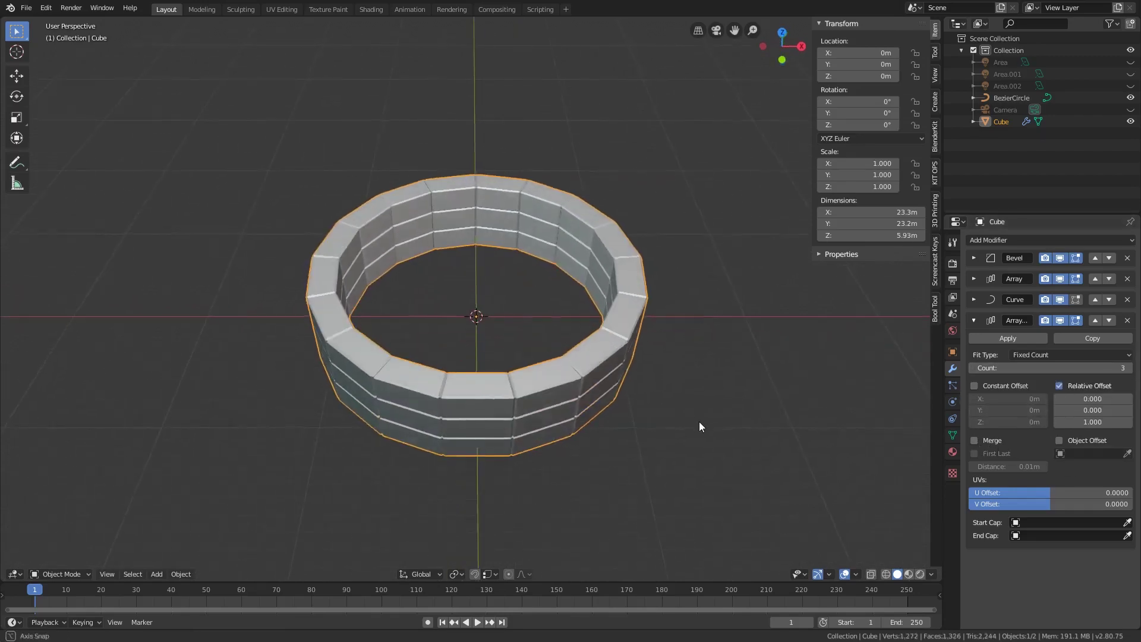
{"action": "key", "text": "shift+a"}
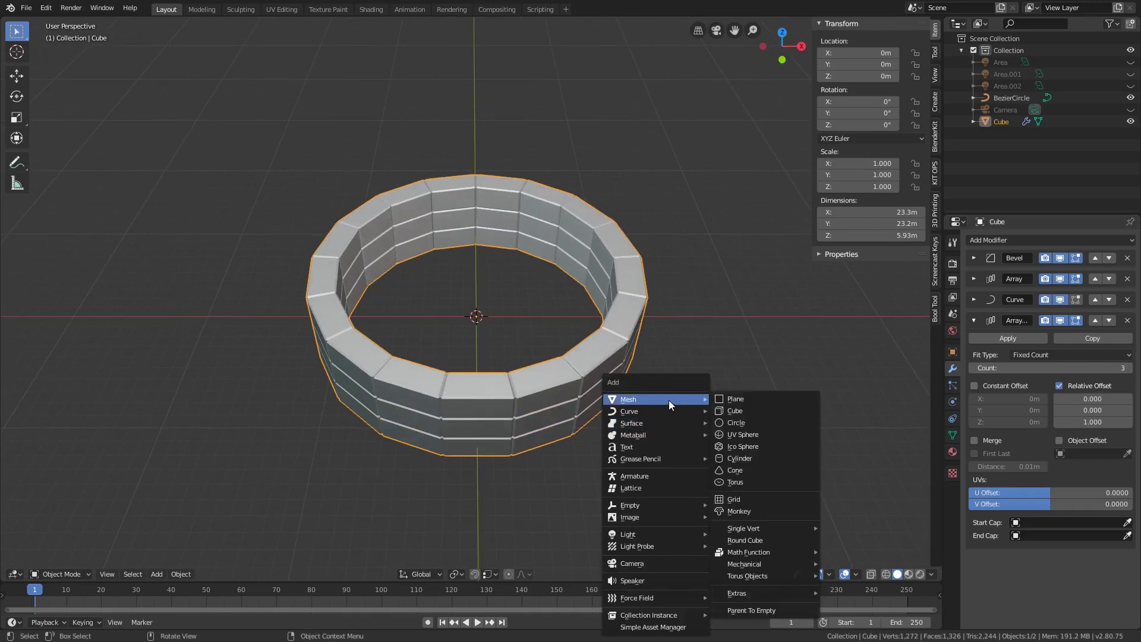
{"action": "mouse_move", "coordinate": [661, 506]}
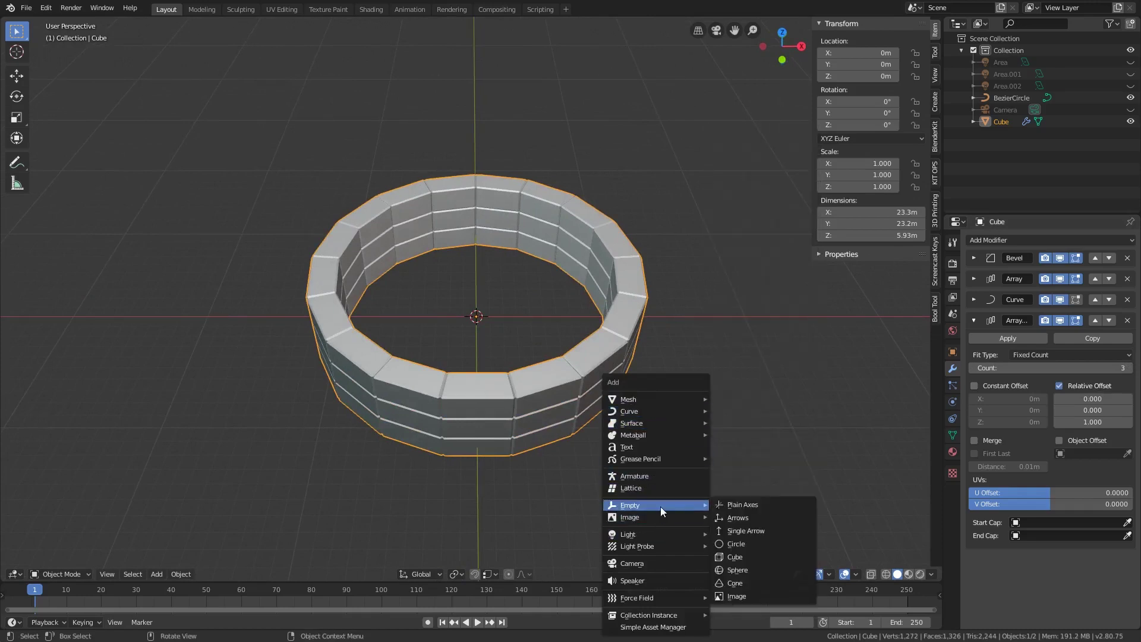
{"action": "left_click", "coordinate": [742, 505]}
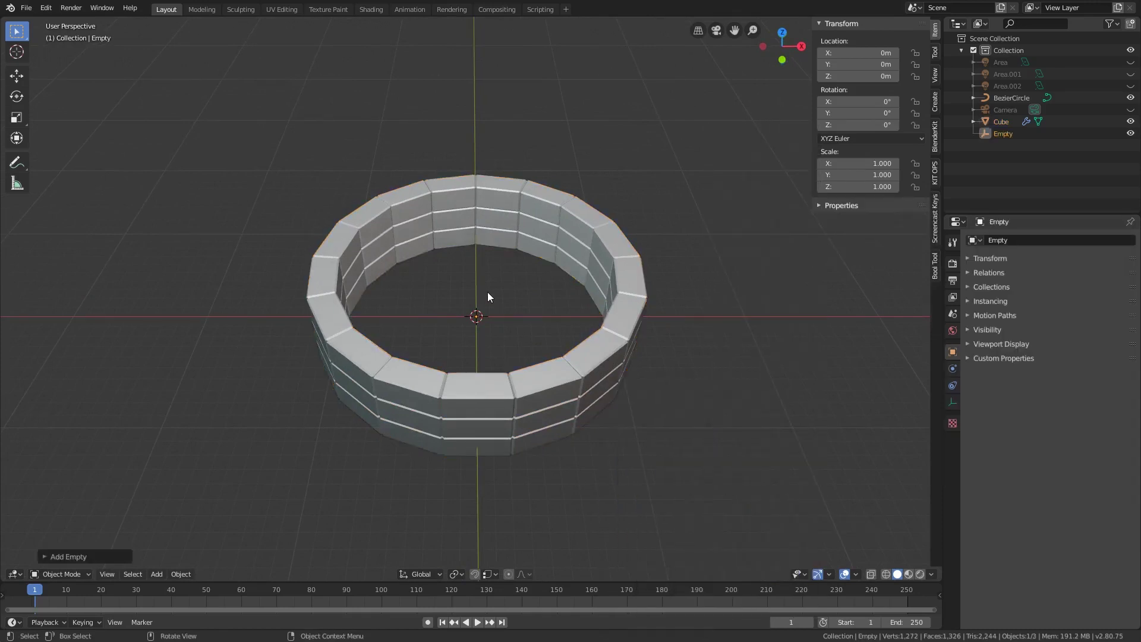
Make the Empty the Object Offset of the Cube's second Array, then select the Empty.
{"action": "left_click", "coordinate": [598, 352]}
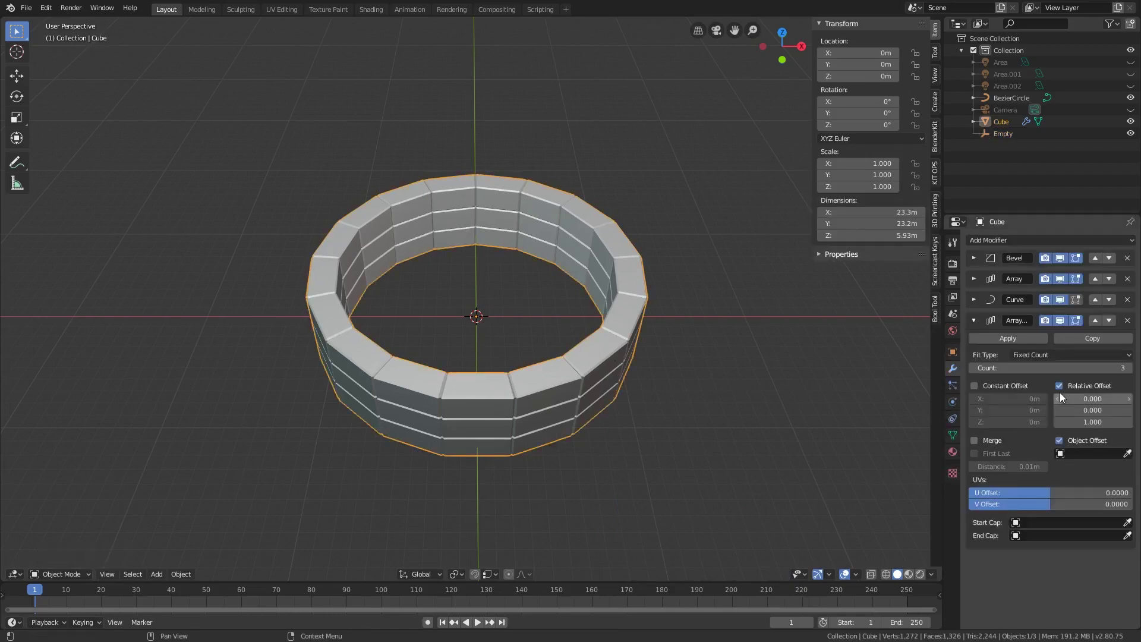
{"action": "left_click", "coordinate": [1060, 440]}
{"action": "left_click", "coordinate": [1087, 454]}
{"action": "left_click", "coordinate": [1034, 530]}
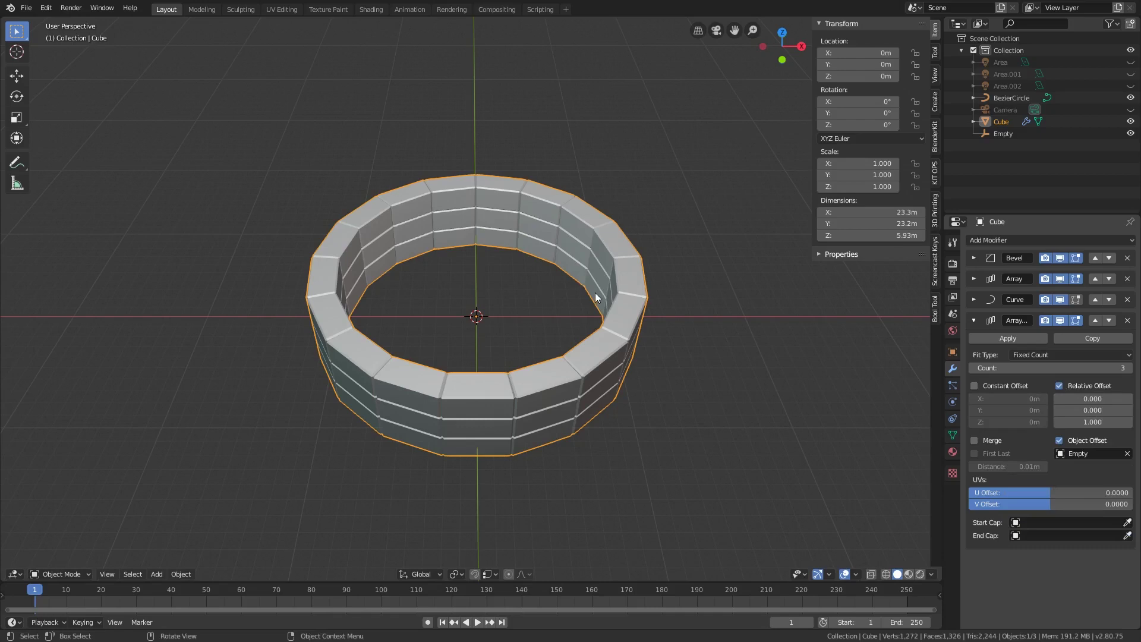
{"action": "left_click", "coordinate": [478, 316]}
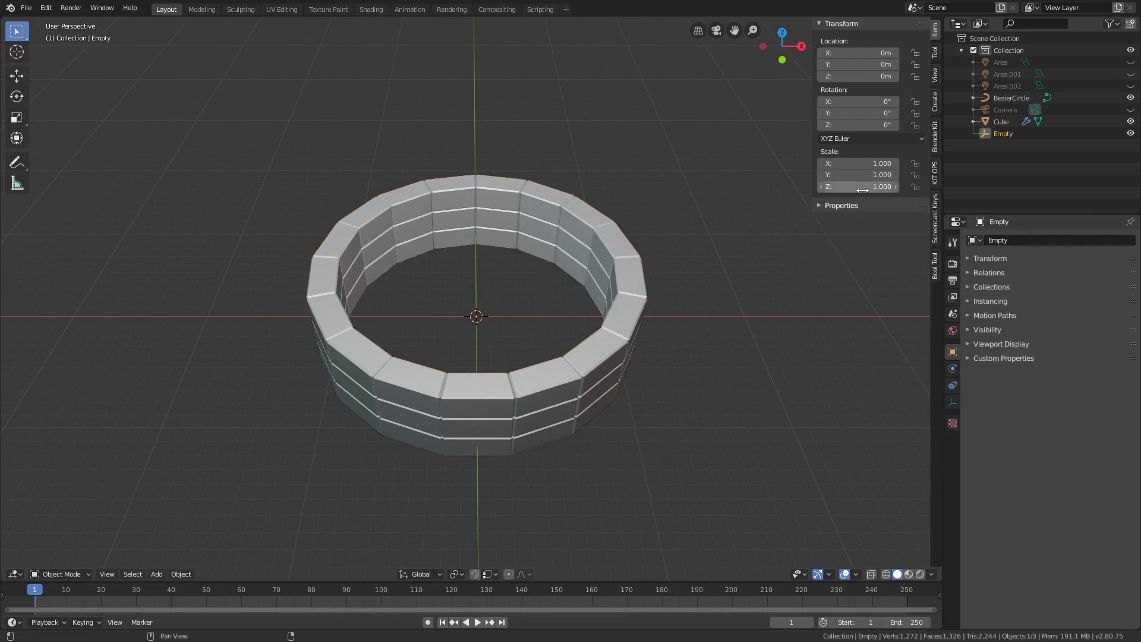